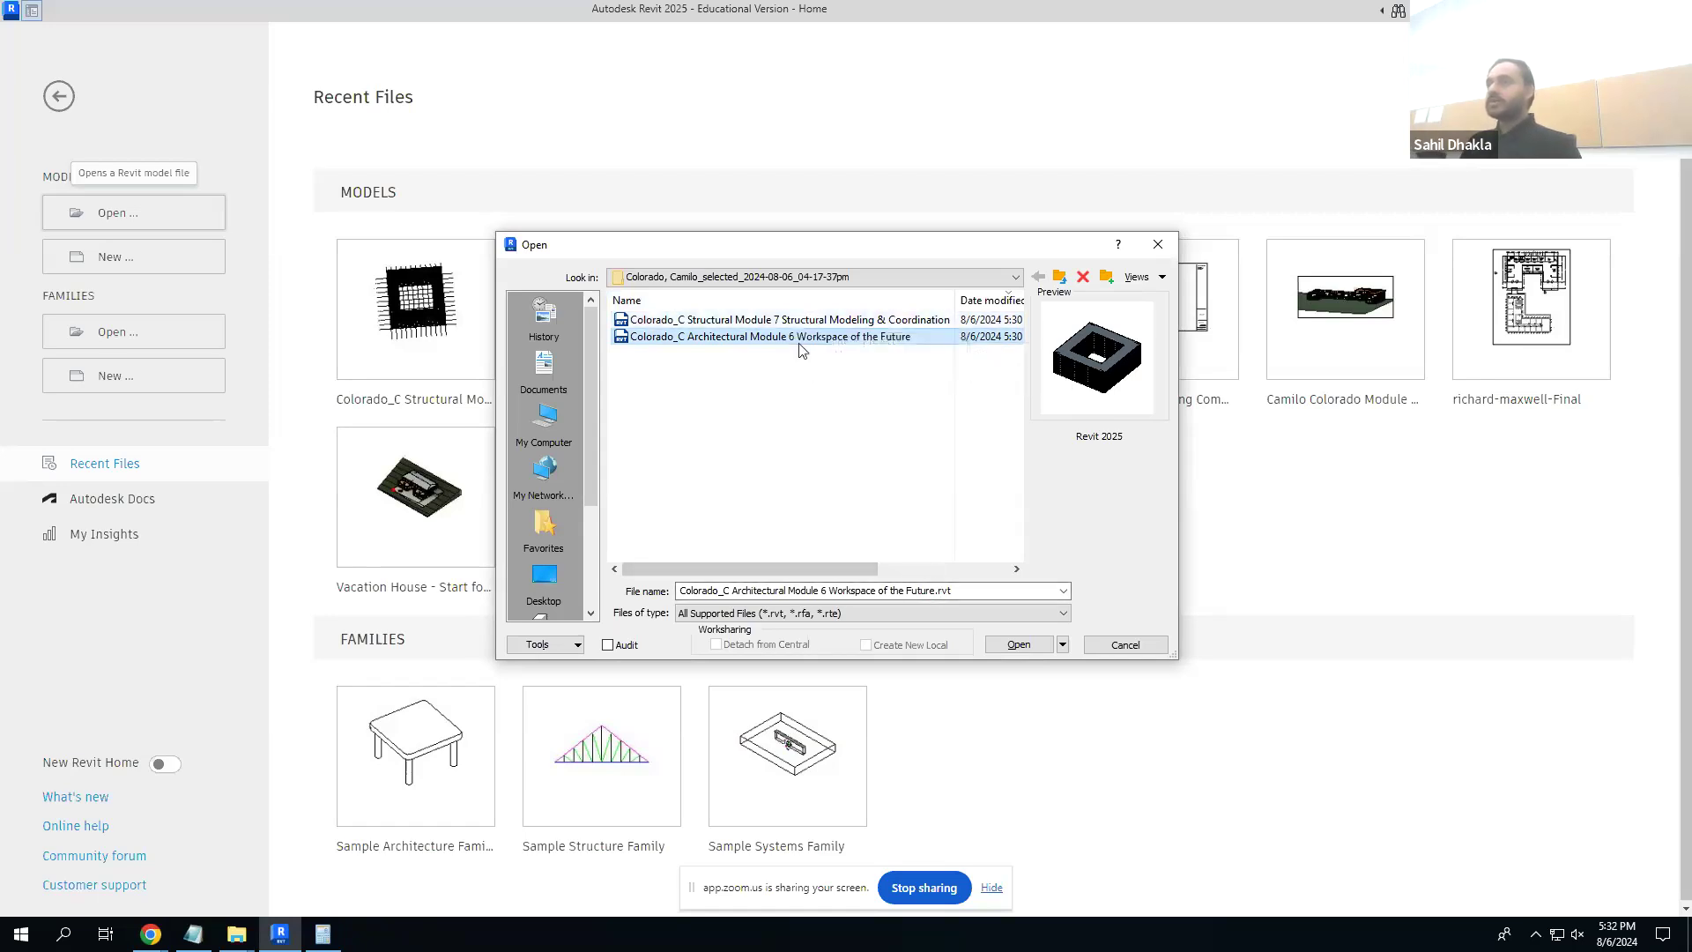
- Open Colorado_C Architectural Module 6 Workspace of the Future.rvt and continue working with the file despite the missing updater
click(1022, 644)
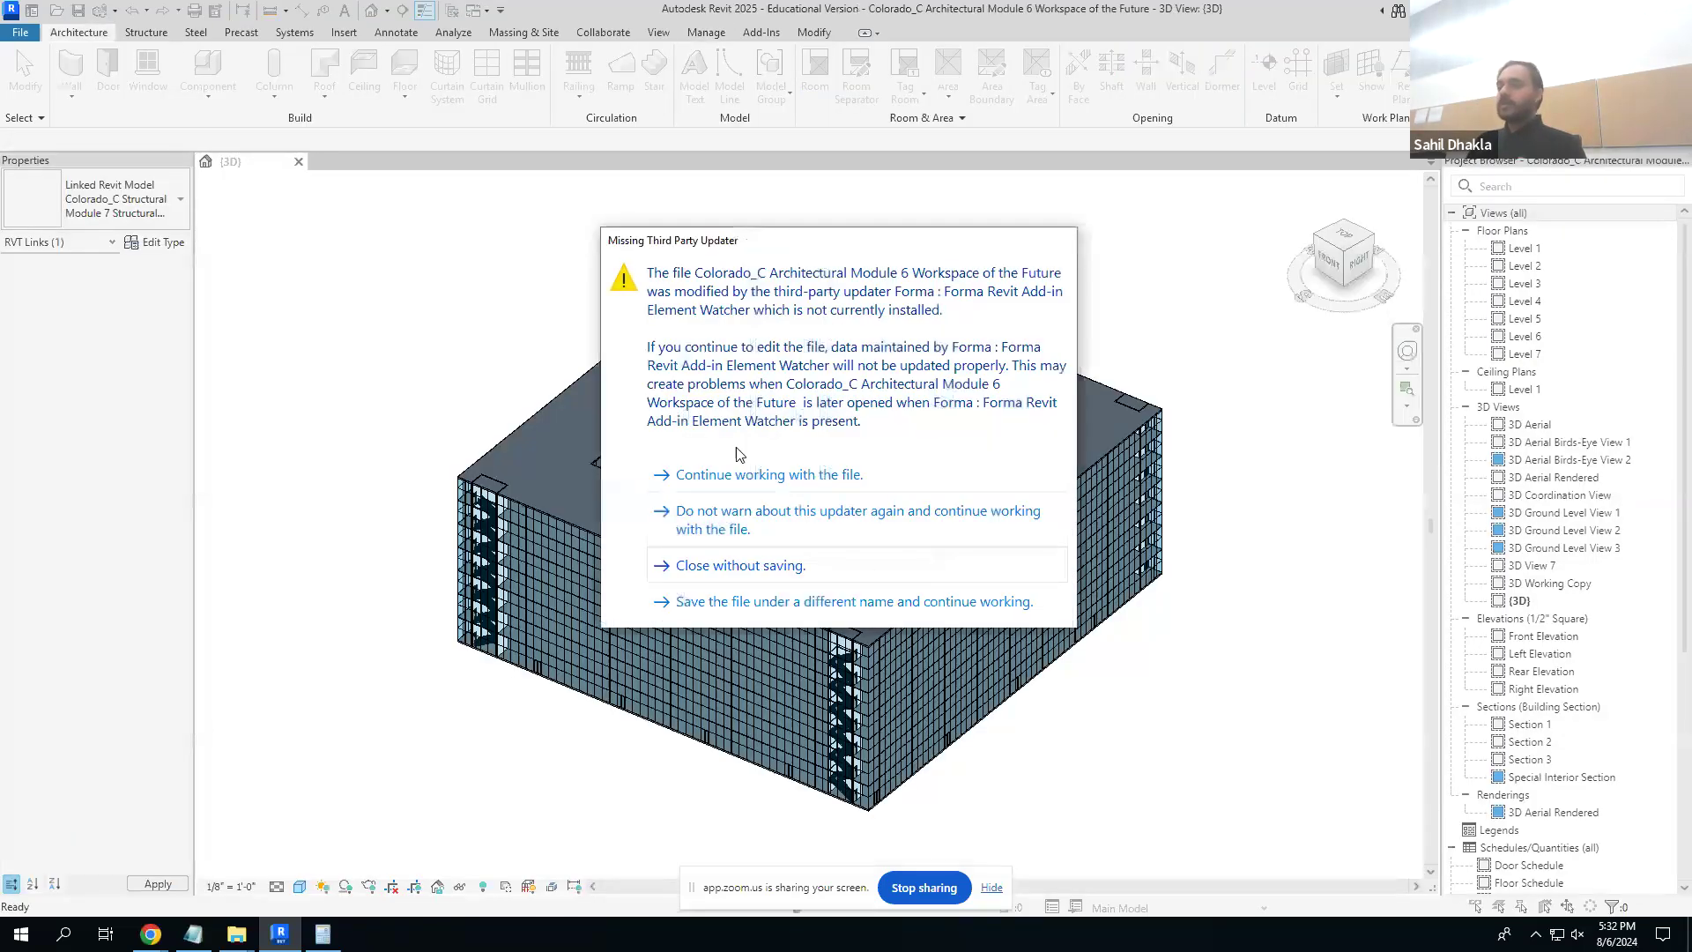
drag(737, 248, 776, 220)
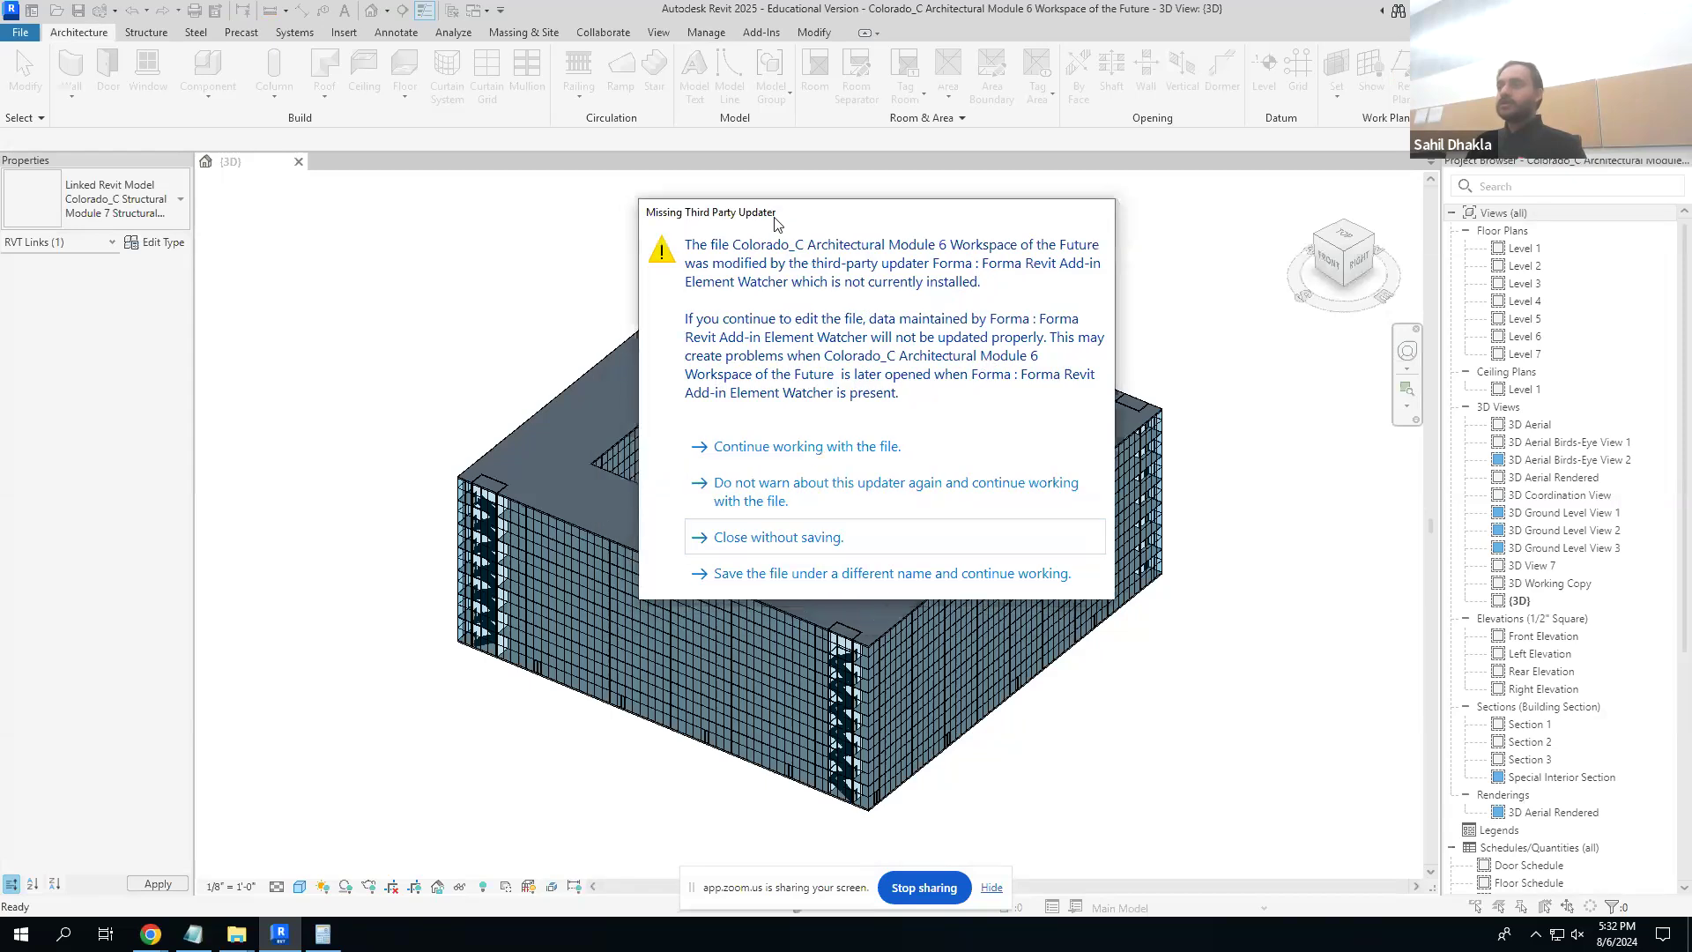
click(775, 447)
- Make the Internal Origin, Project Base Point and Survey Point site subcategories visible in the 3D view
shift+middle_drag(822, 711, 828, 495)
scroll(811, 589, down, 4)
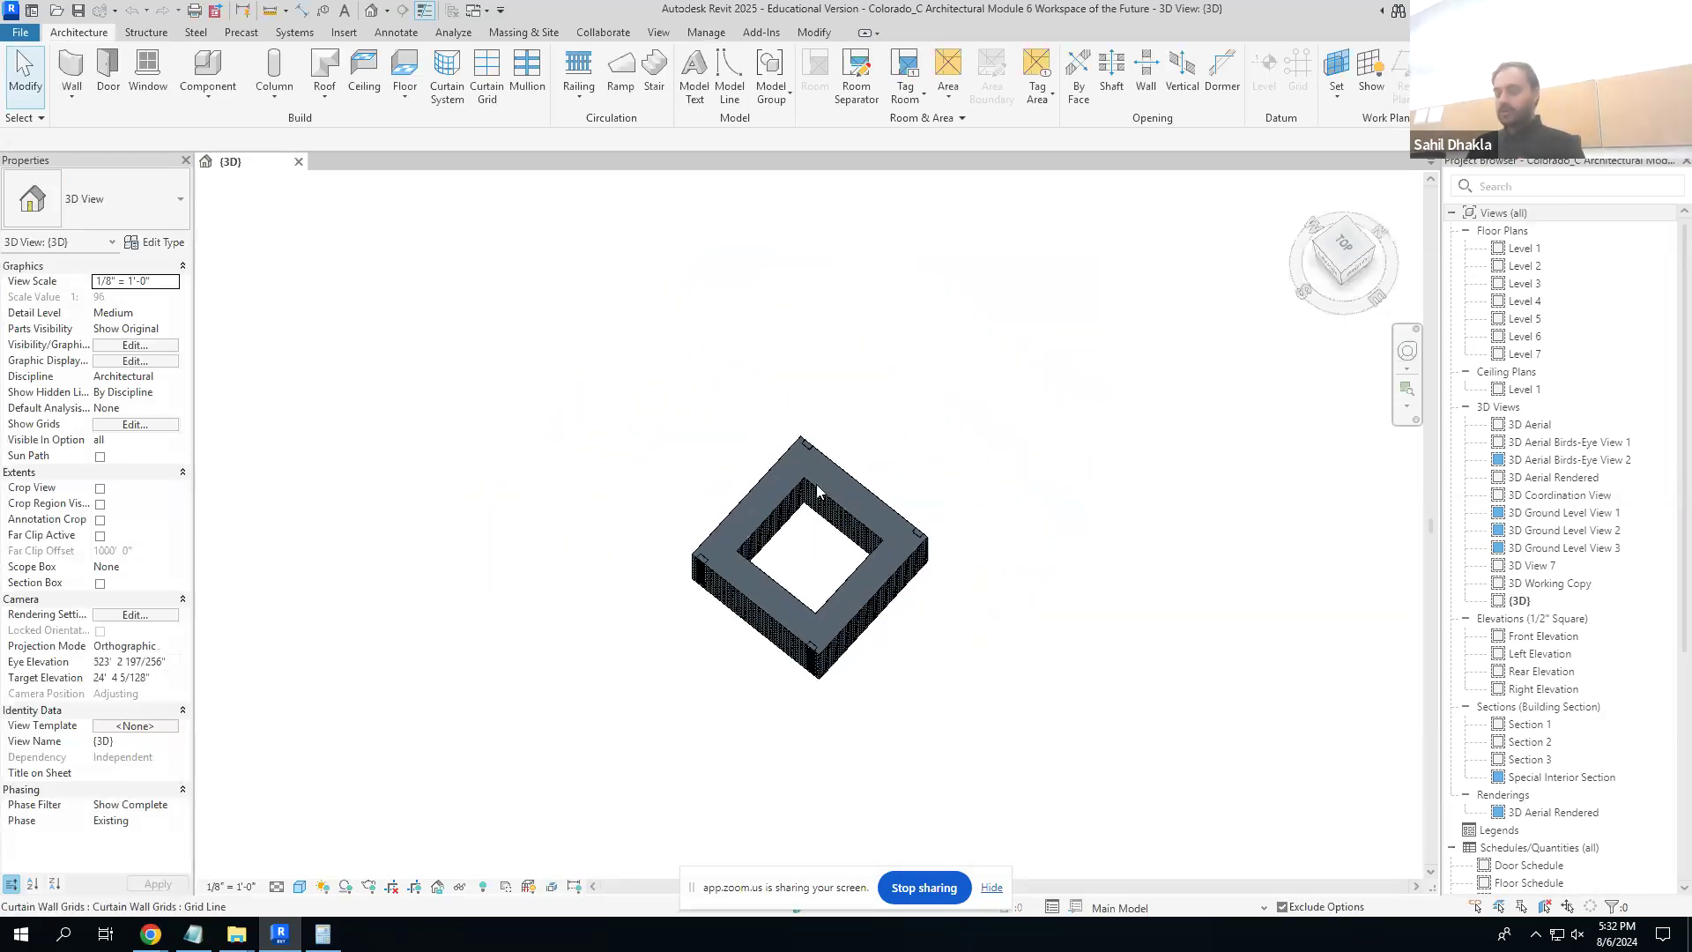
key(v)
key(v)
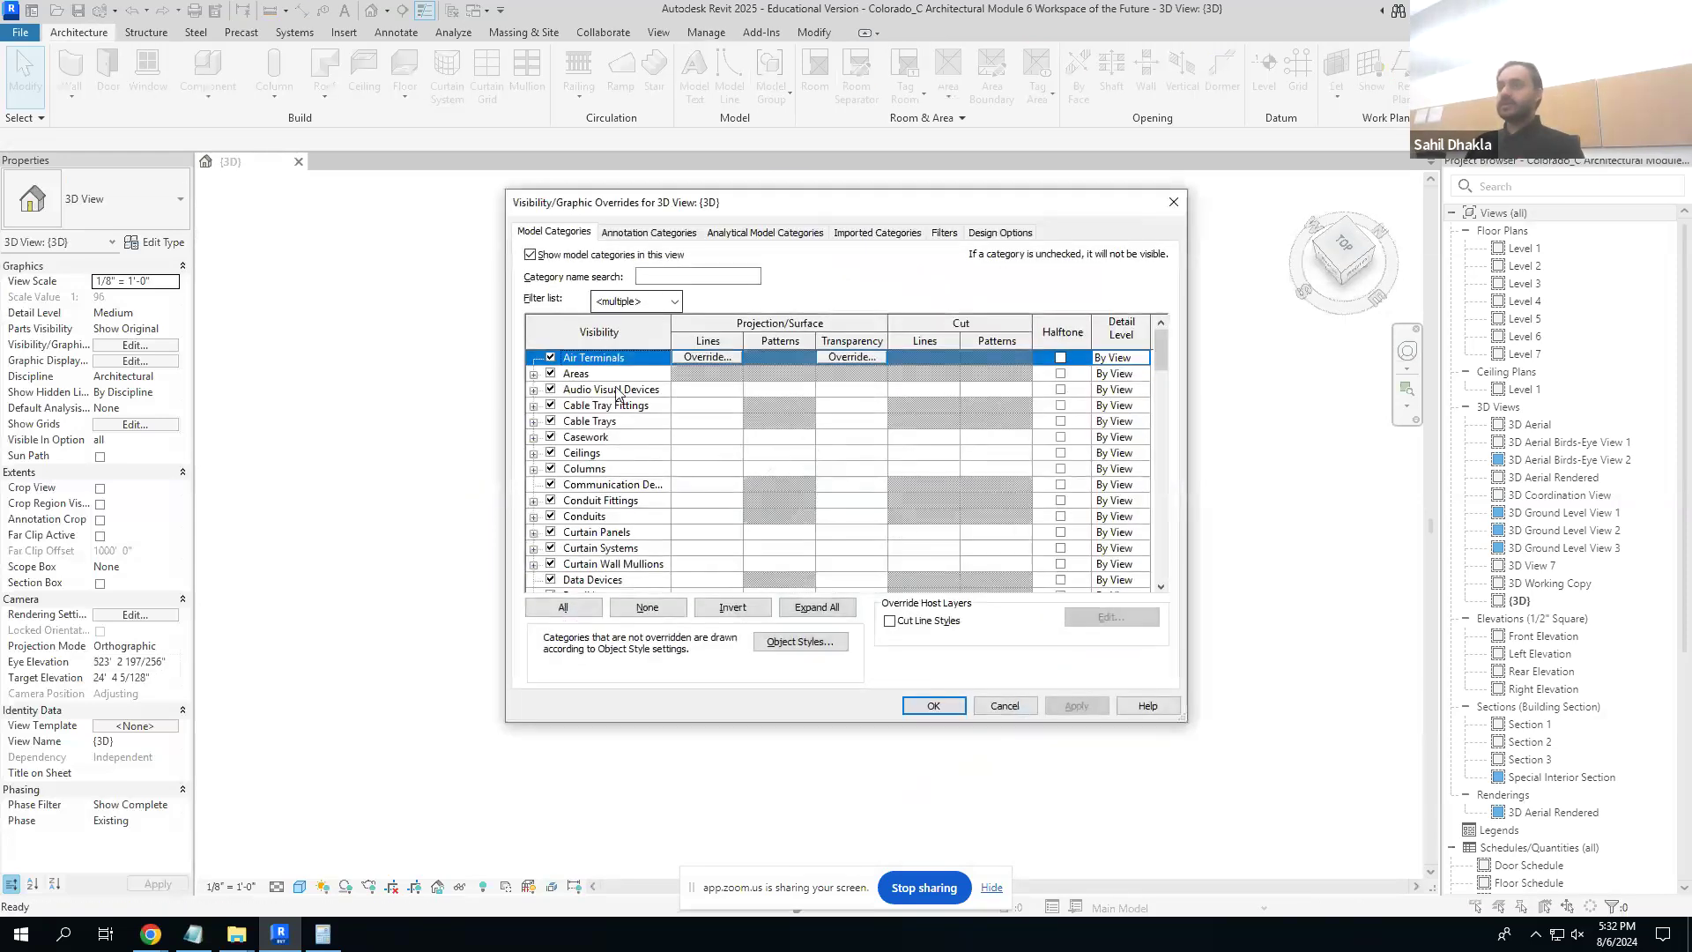
click(615, 487)
text(site)
scroll(617, 545, down, 1)
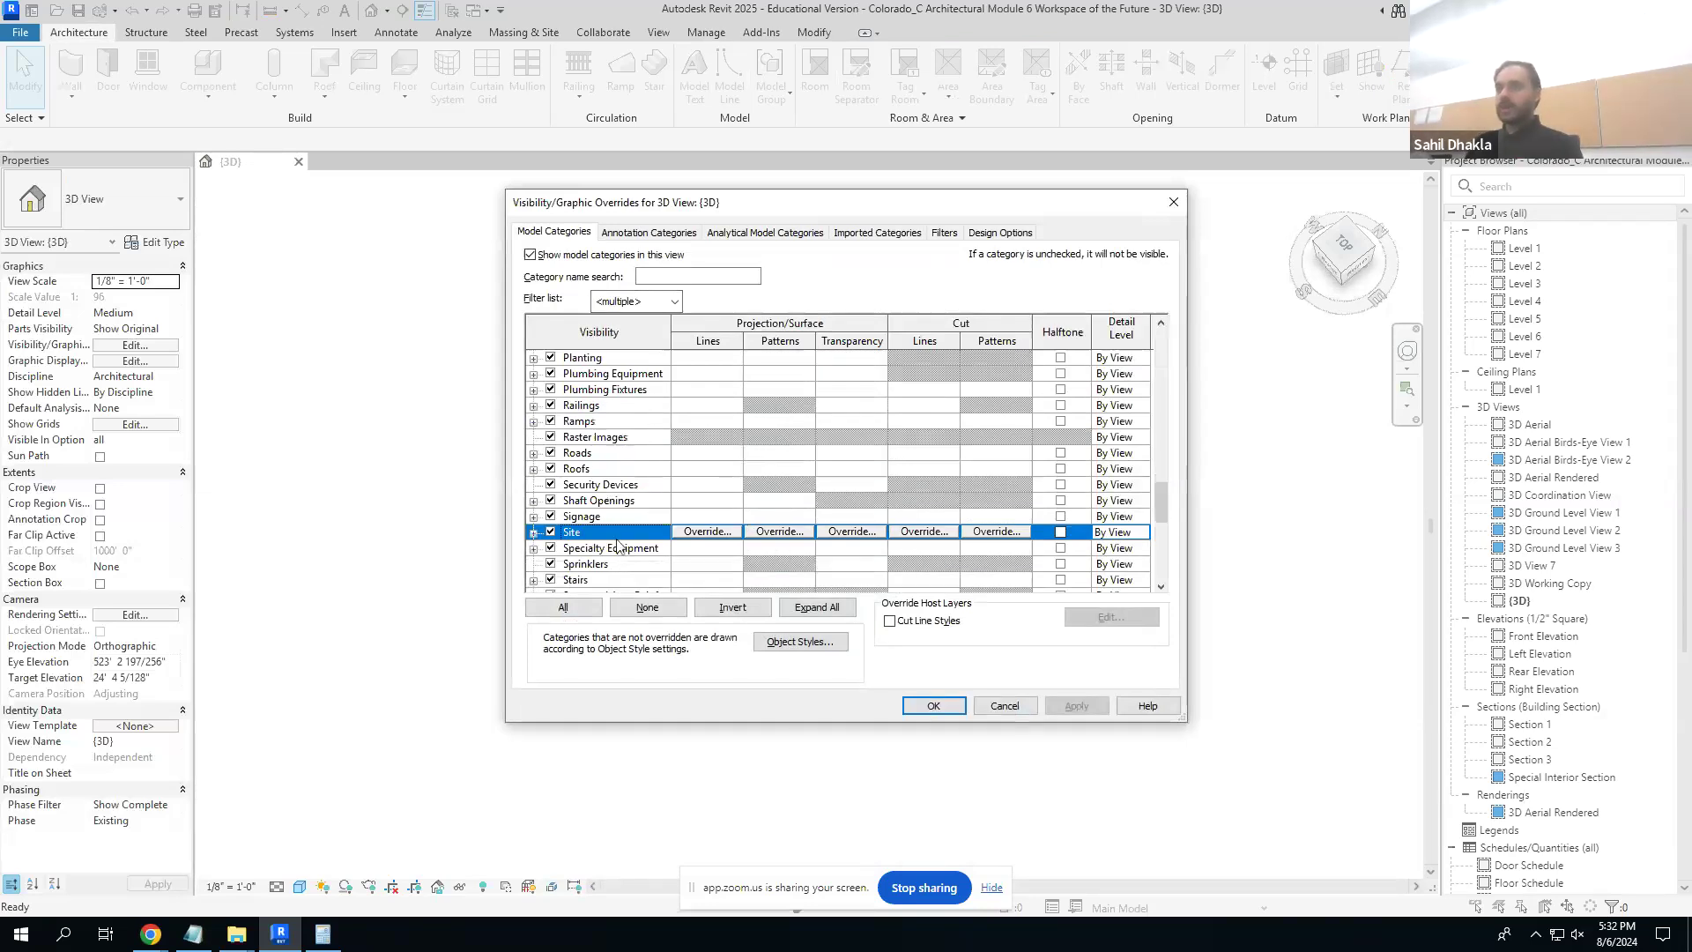
click(532, 533)
scroll(617, 493, down, 4)
click(629, 440)
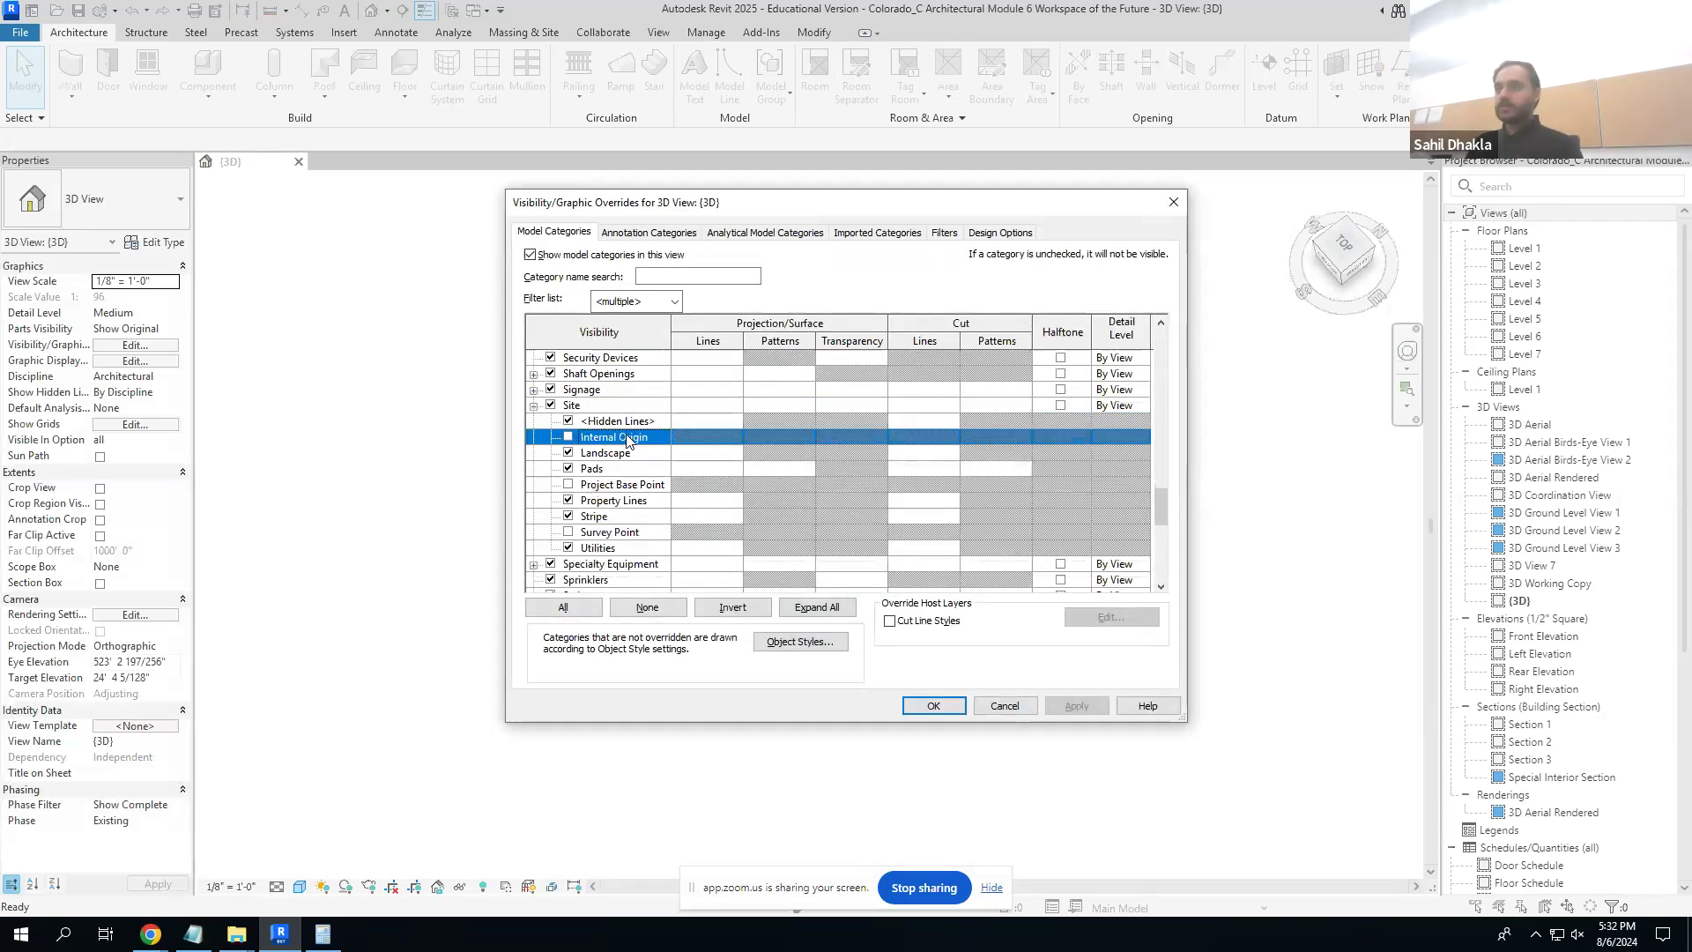
click(620, 483)
click(602, 533)
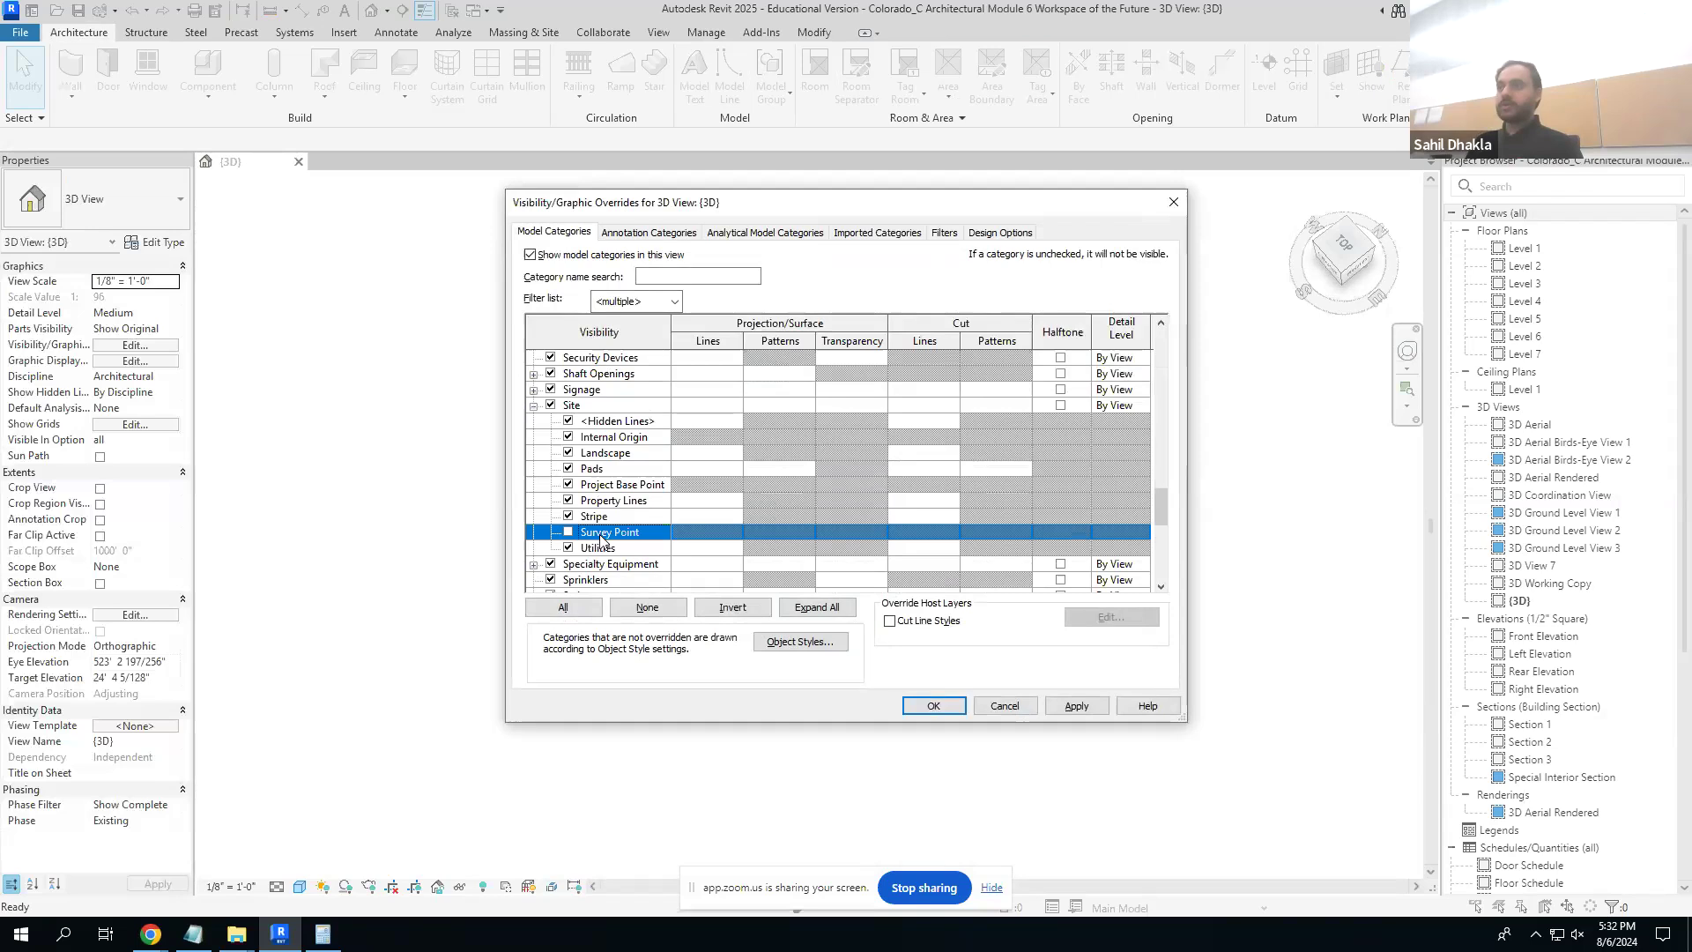
click(935, 708)
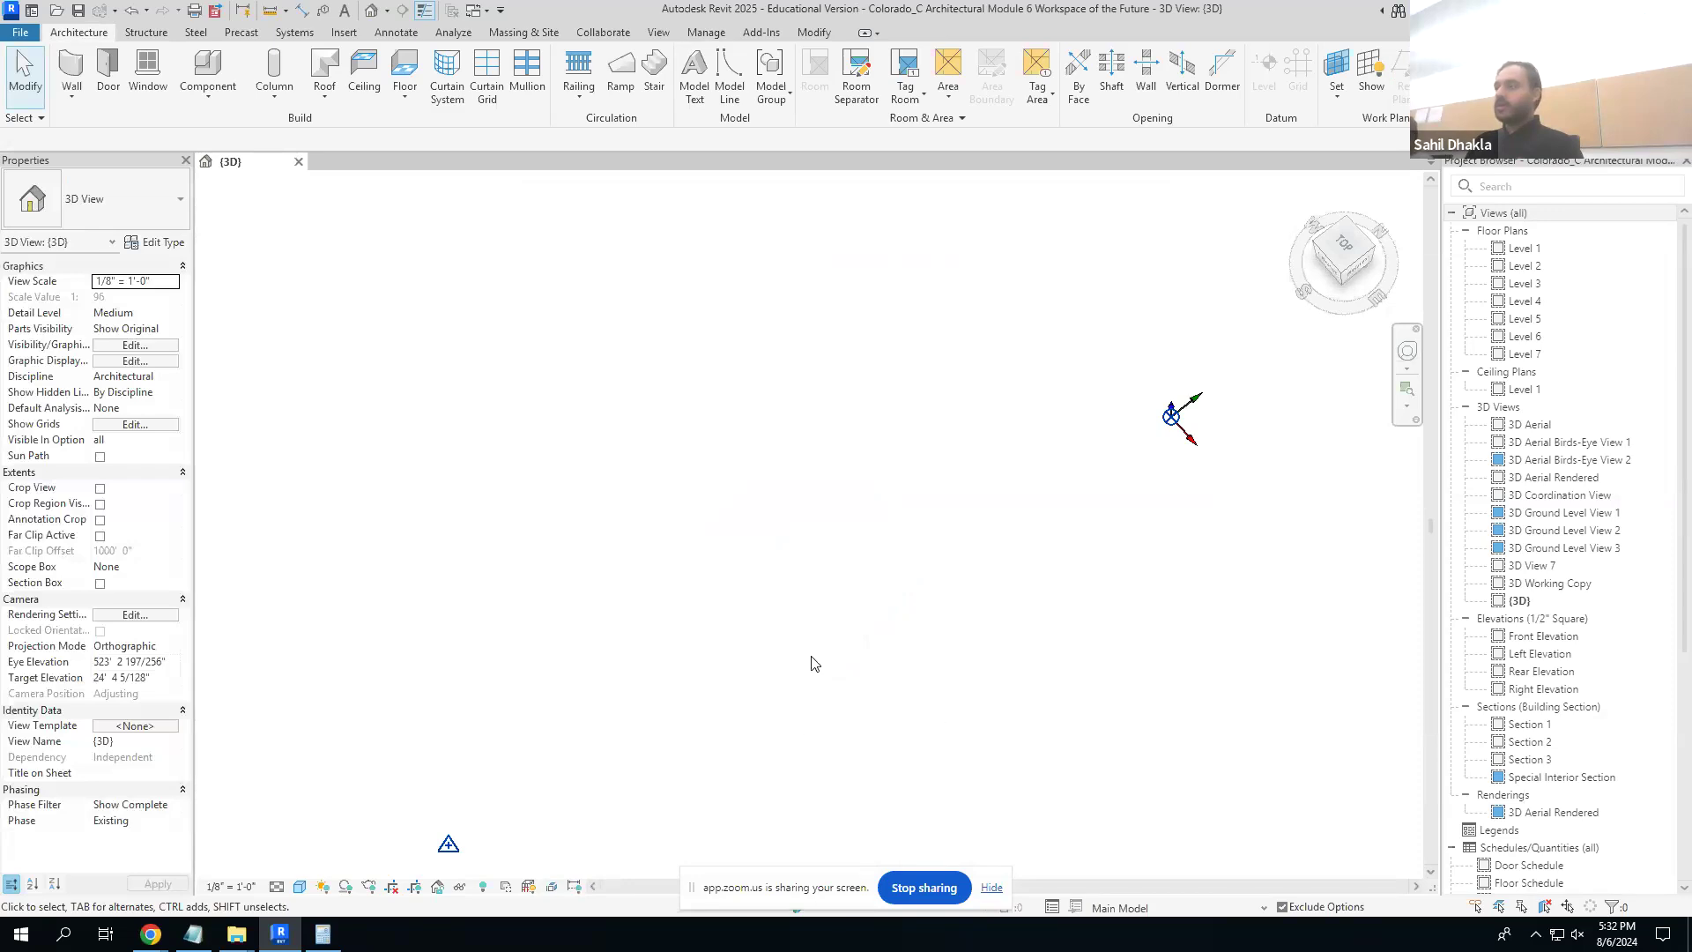
- Check the survey point's coordinates and geolocation, and hide the Survey Point subcategory in the 3D view
click(448, 845)
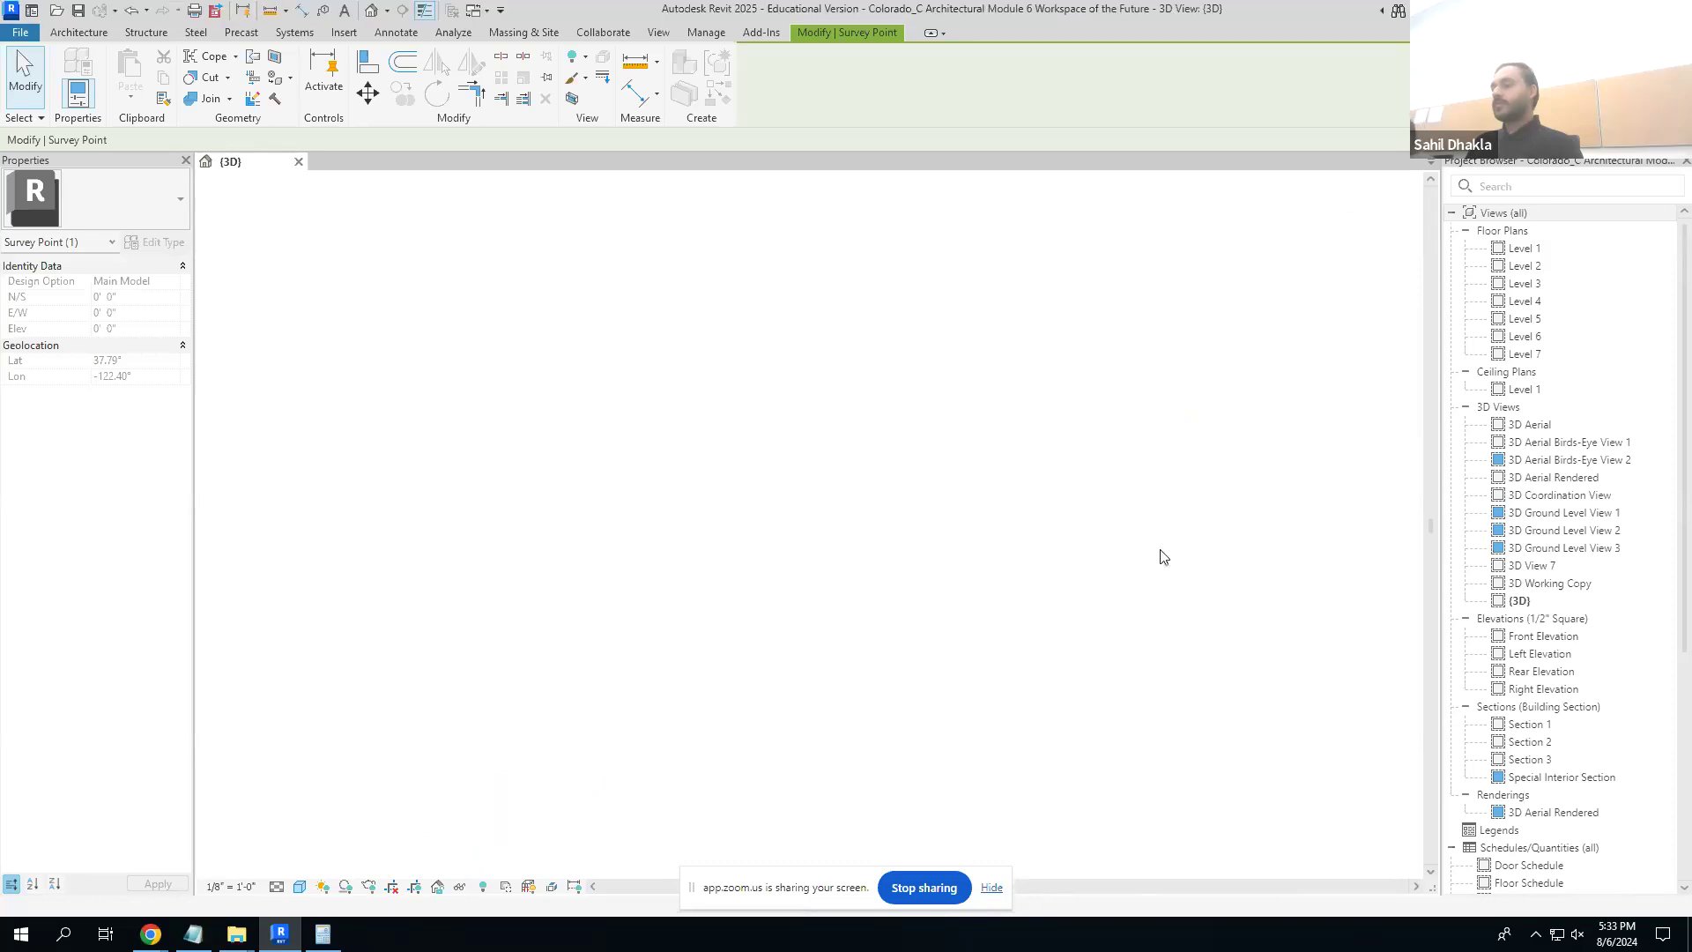
click(611, 501)
text(site)
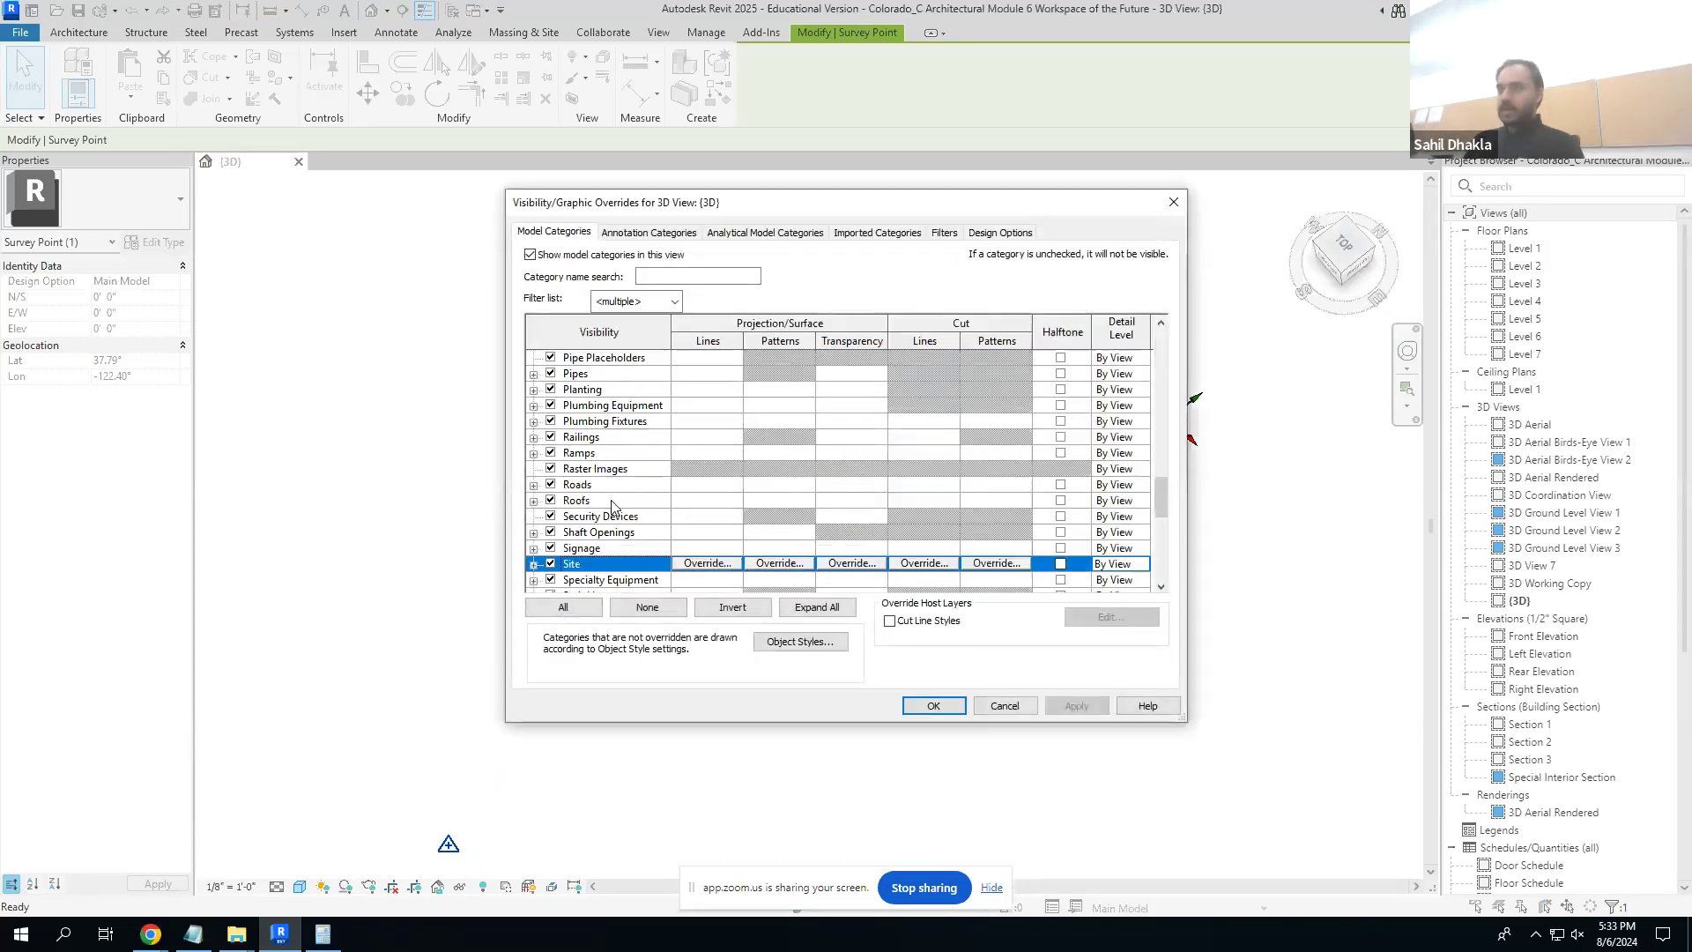
click(532, 564)
scroll(532, 569, down, 1)
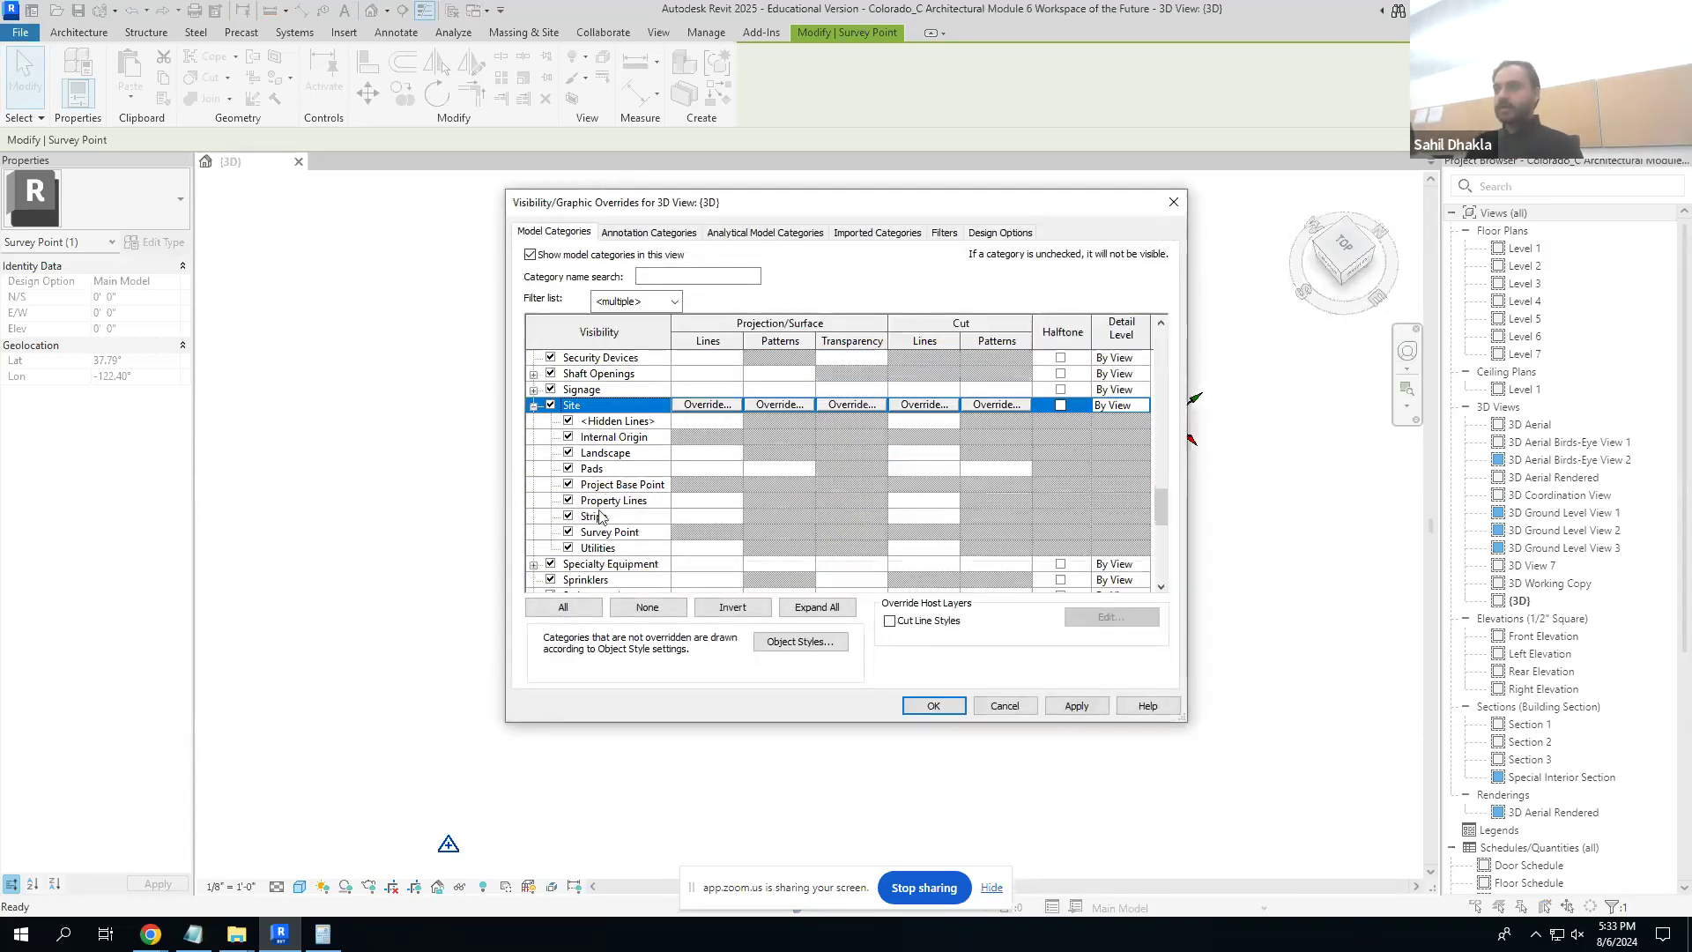
click(624, 534)
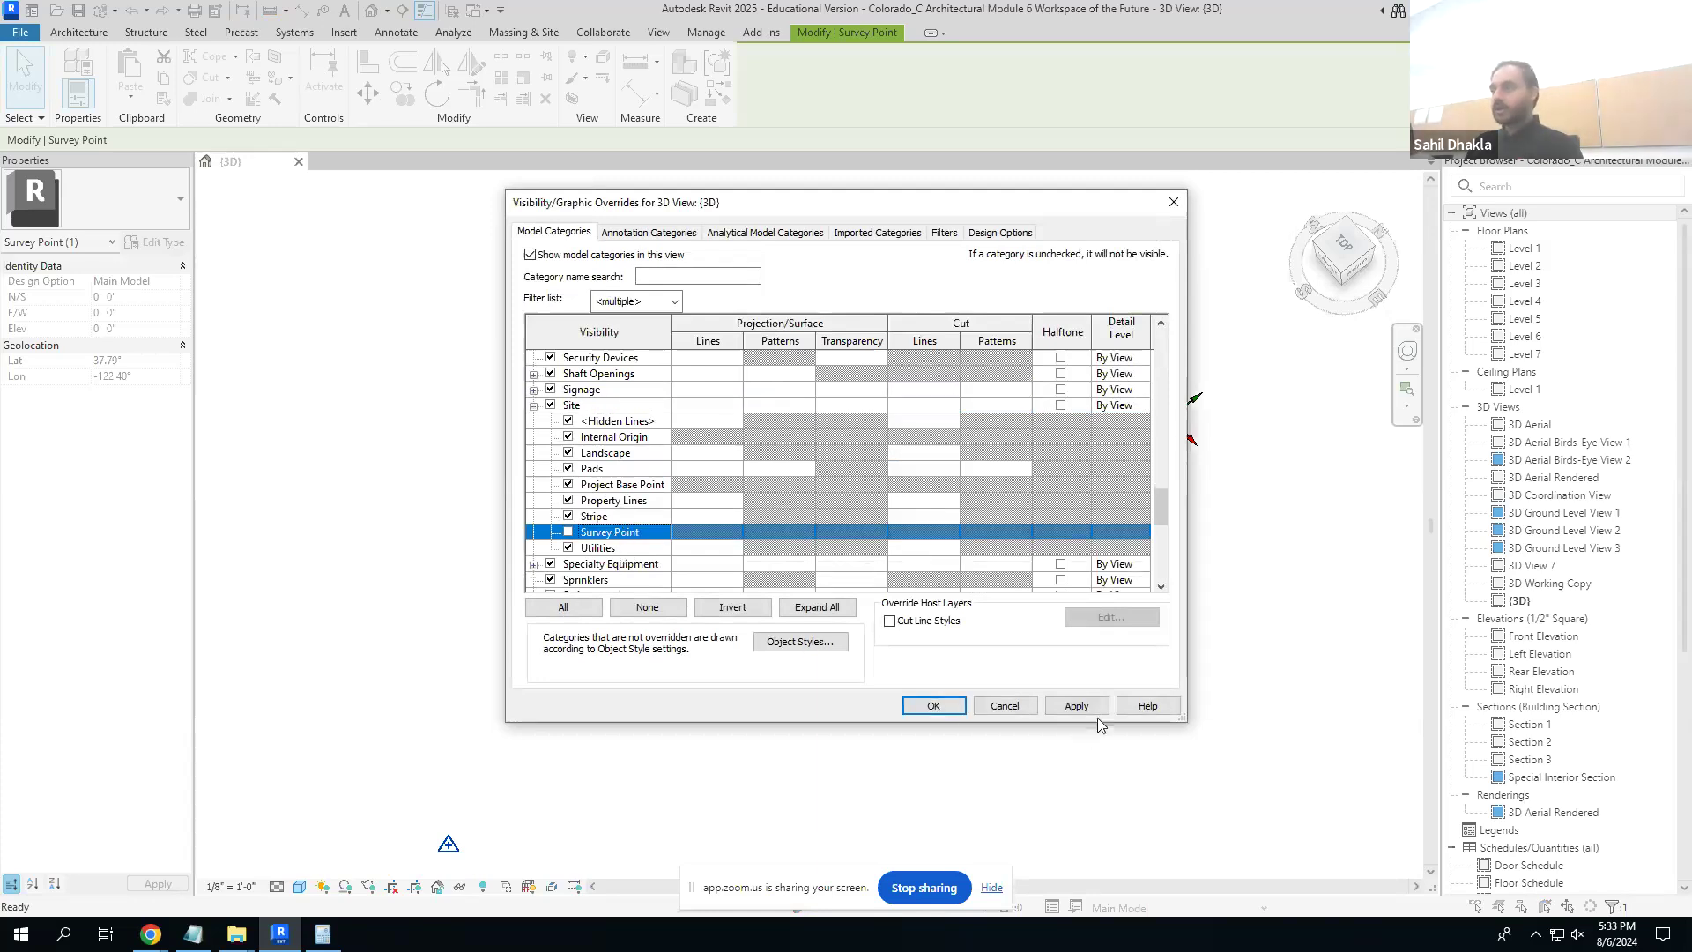
click(934, 706)
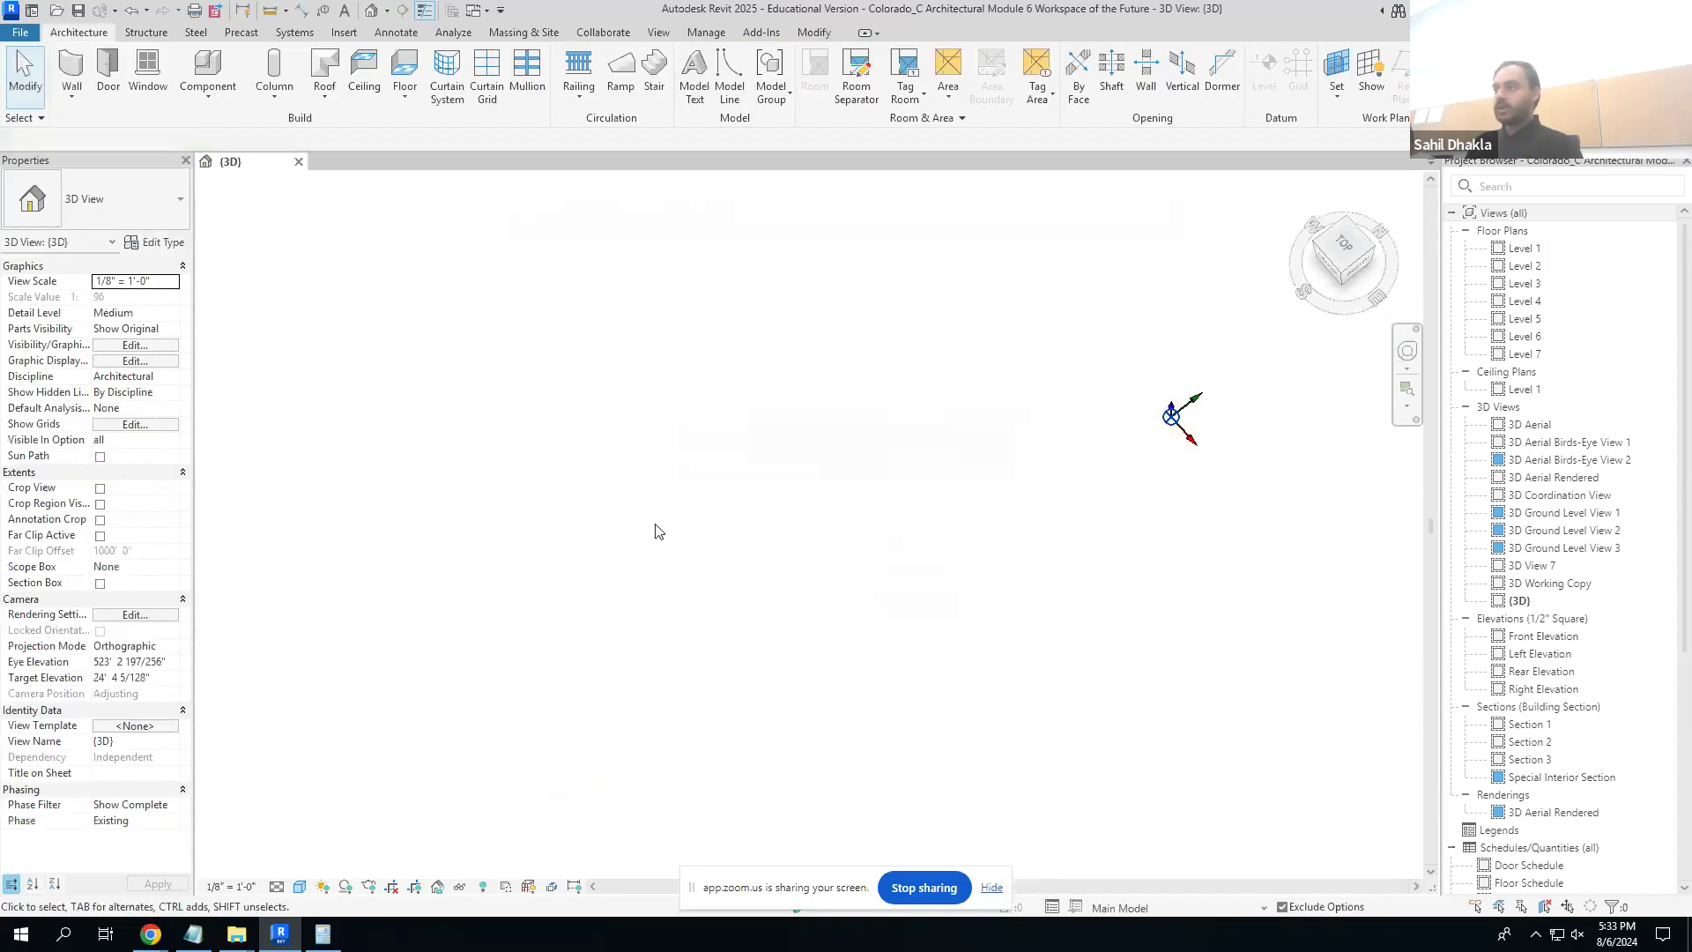
- Select the project base point and examine its shared site coordinates and angle to true north
middle_click(660, 528)
middle_click(660, 528)
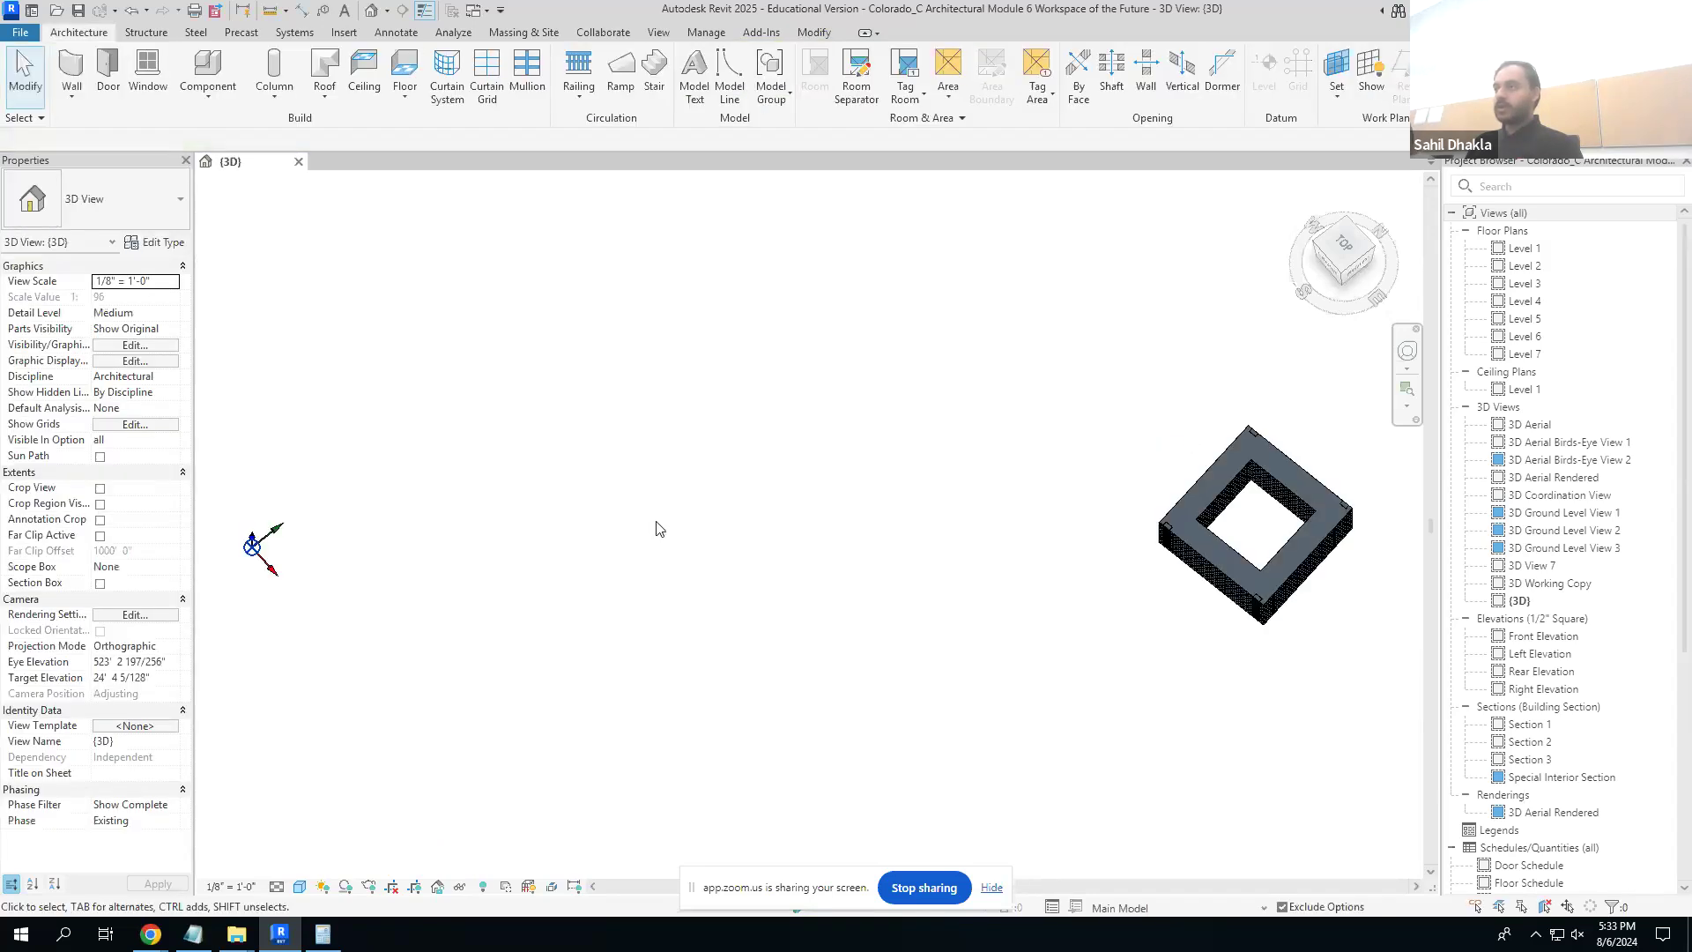
click(256, 545)
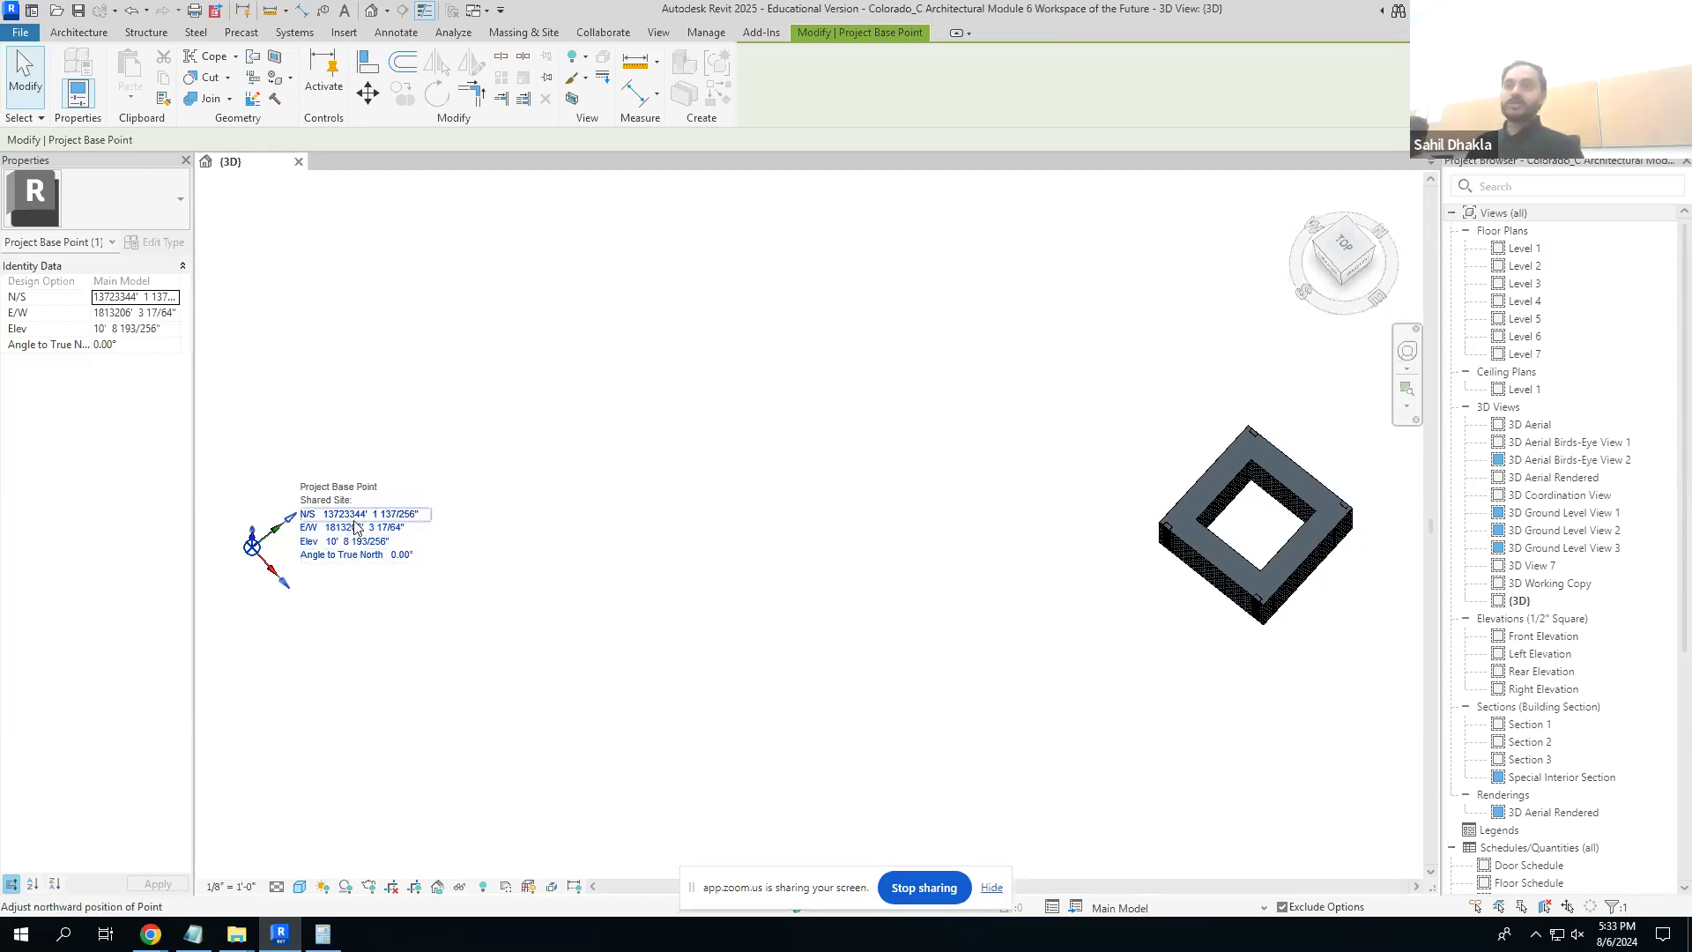
- Review the architectural model's location definition, defined sites and project-north angle in the Location and Site settings
click(693, 35)
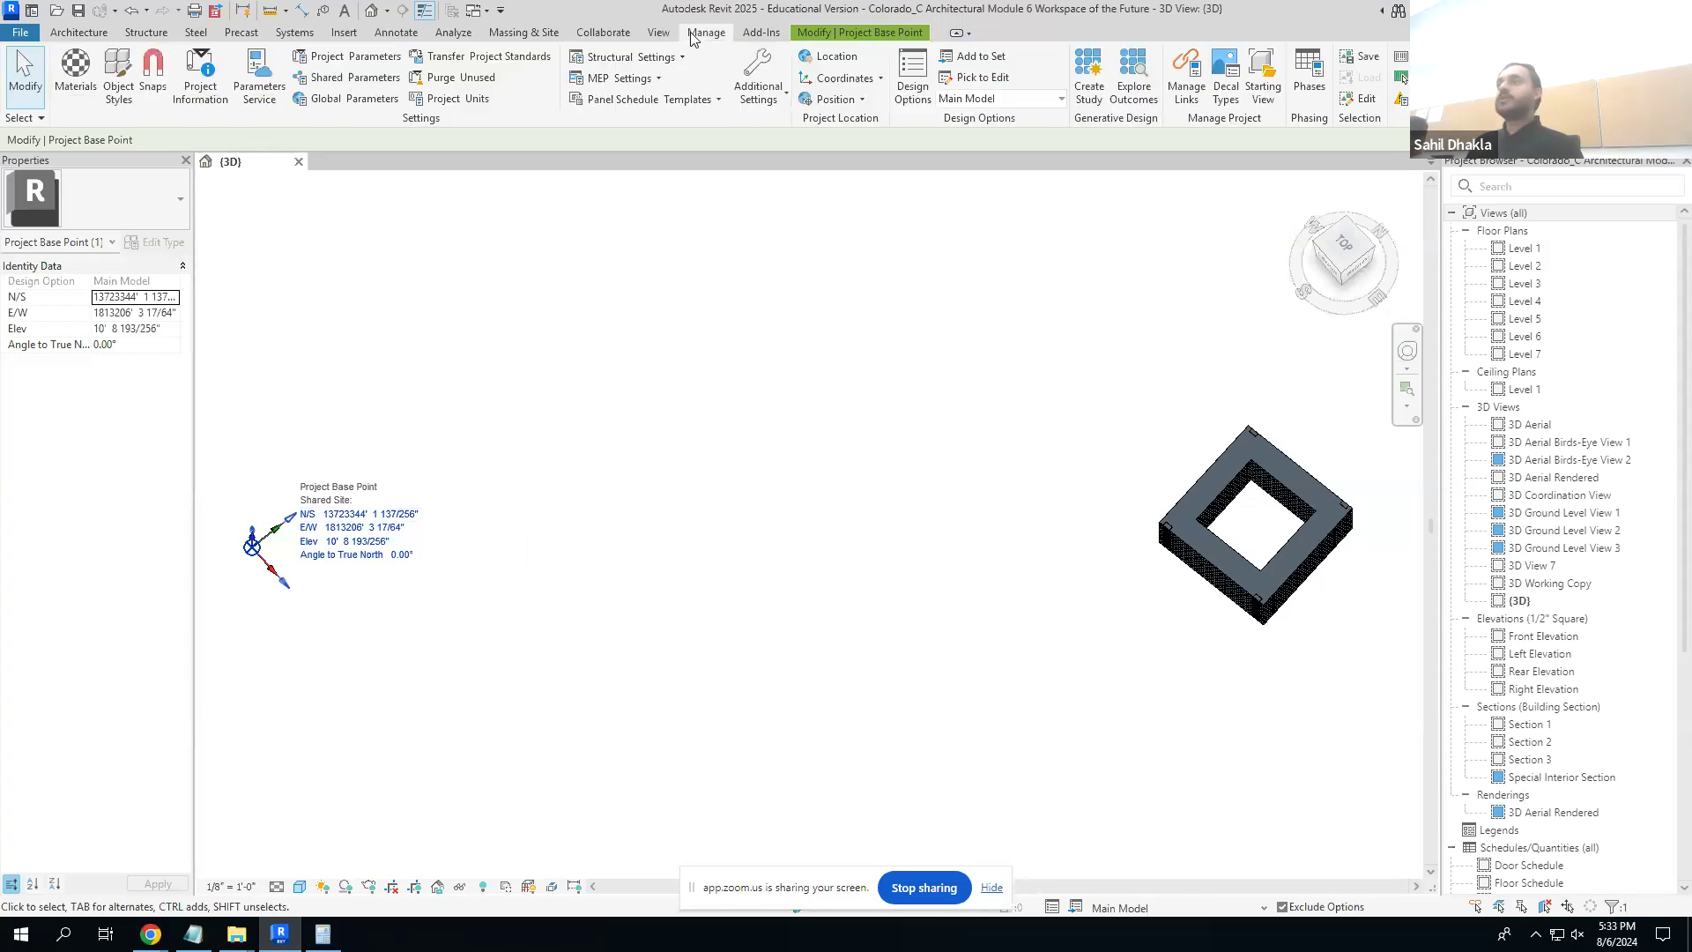
click(824, 58)
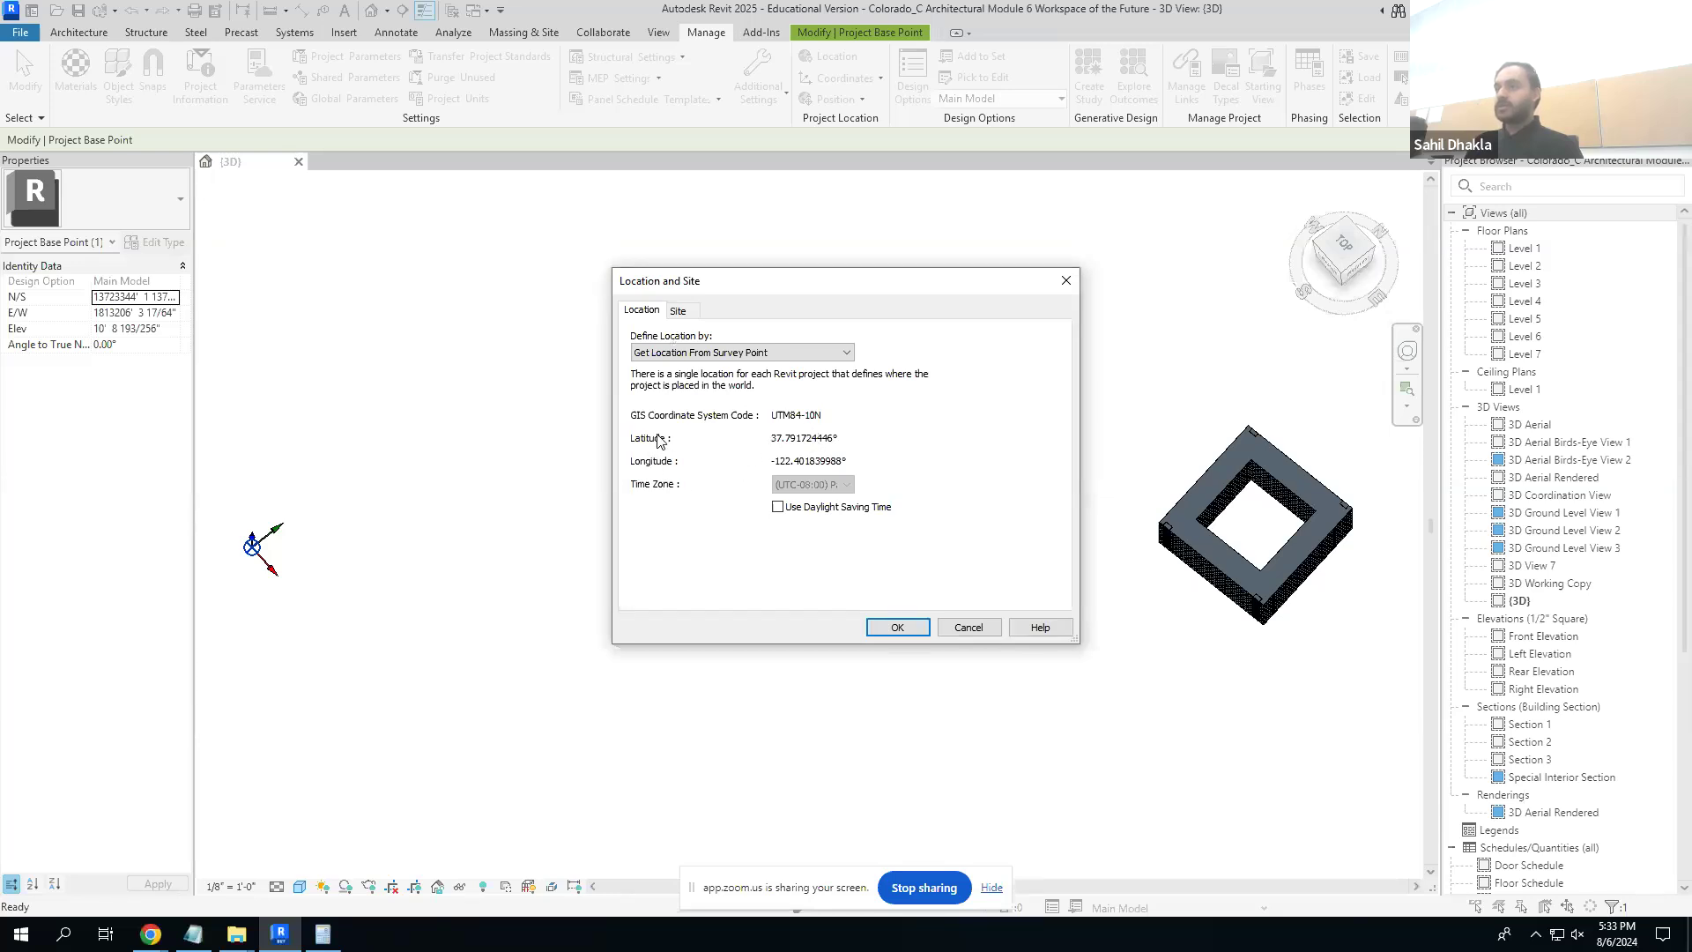
click(680, 312)
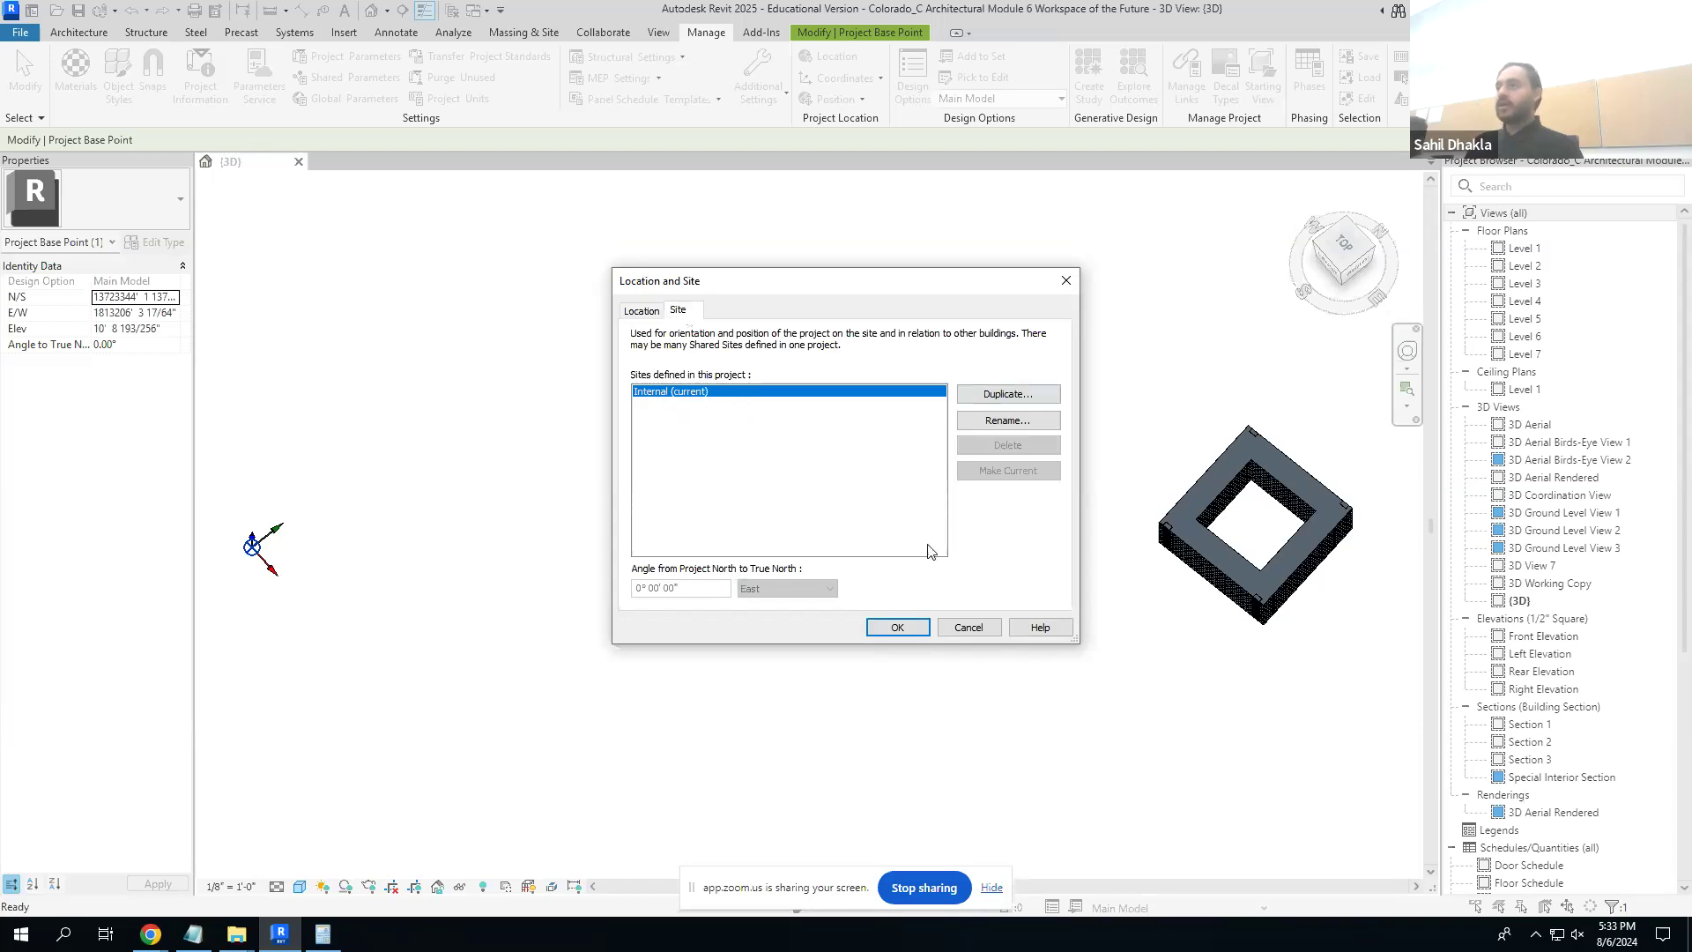
click(898, 627)
middle_drag(860, 505, 982, 533)
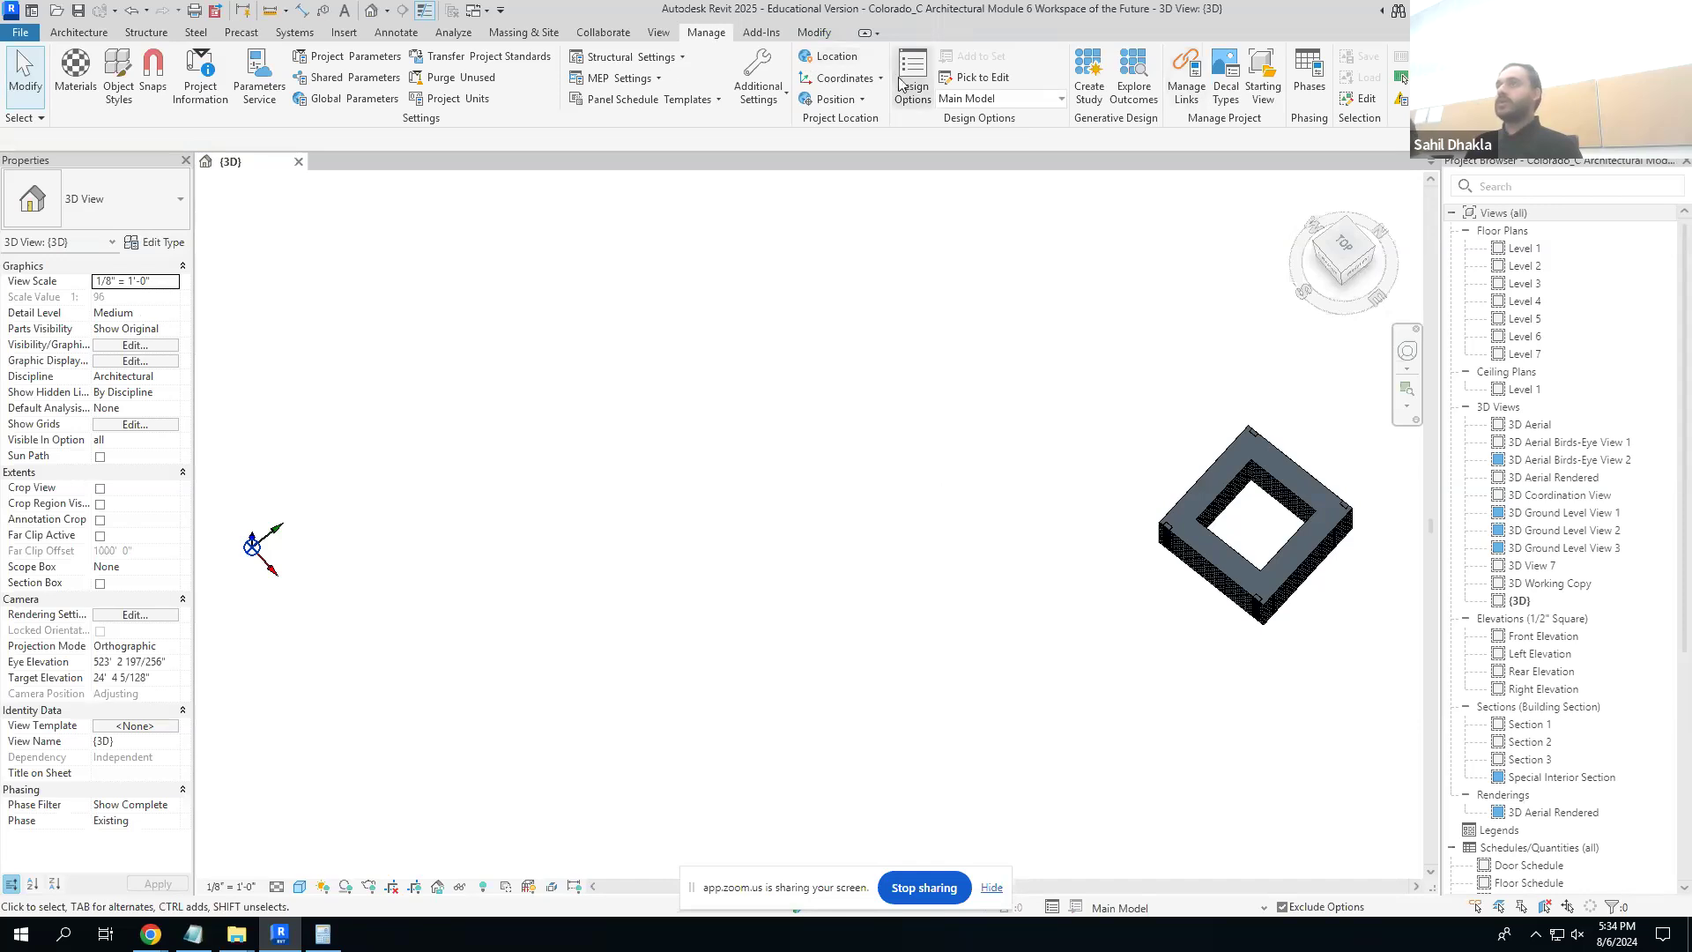
click(1186, 84)
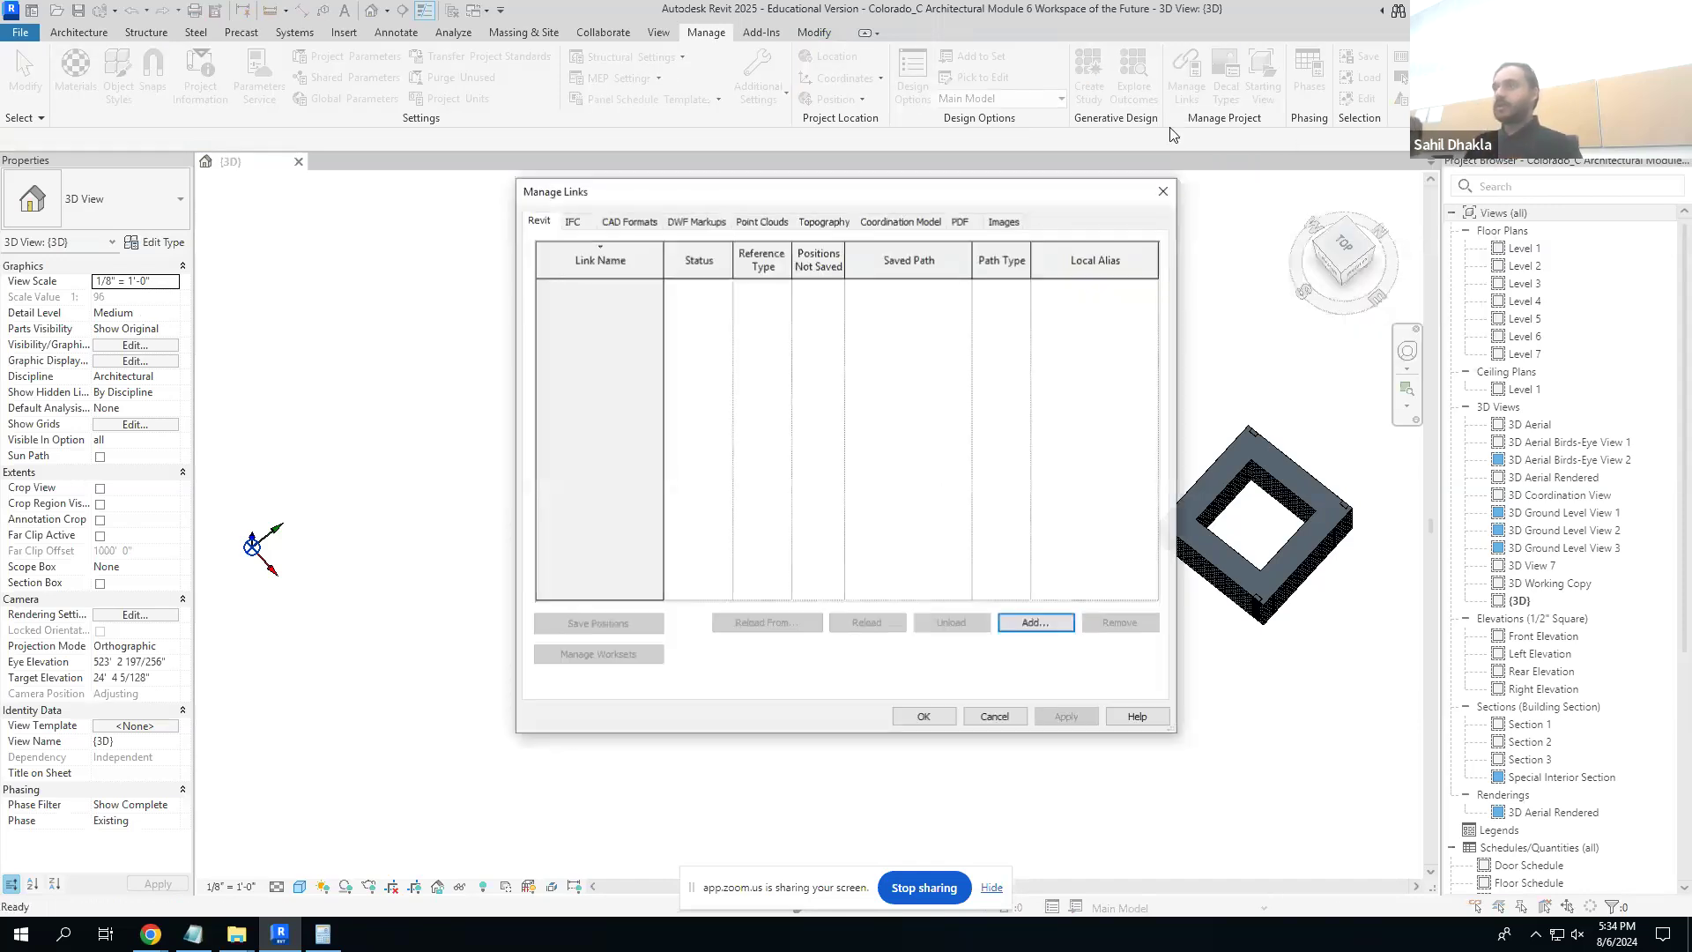
click(1036, 623)
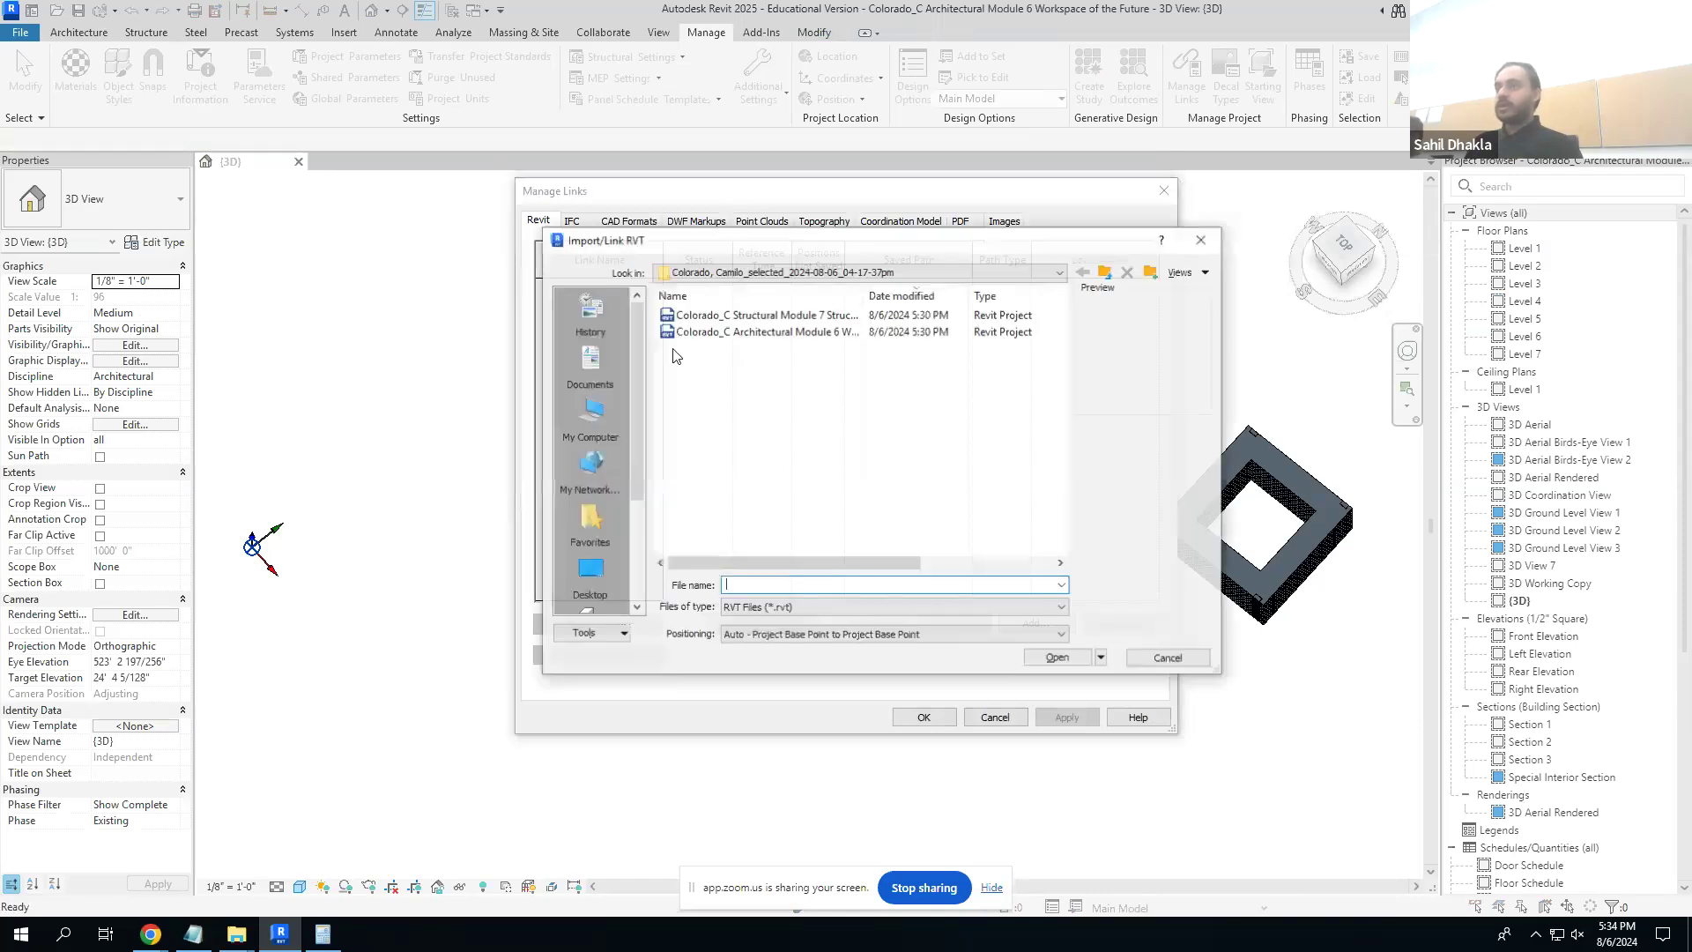
click(767, 315)
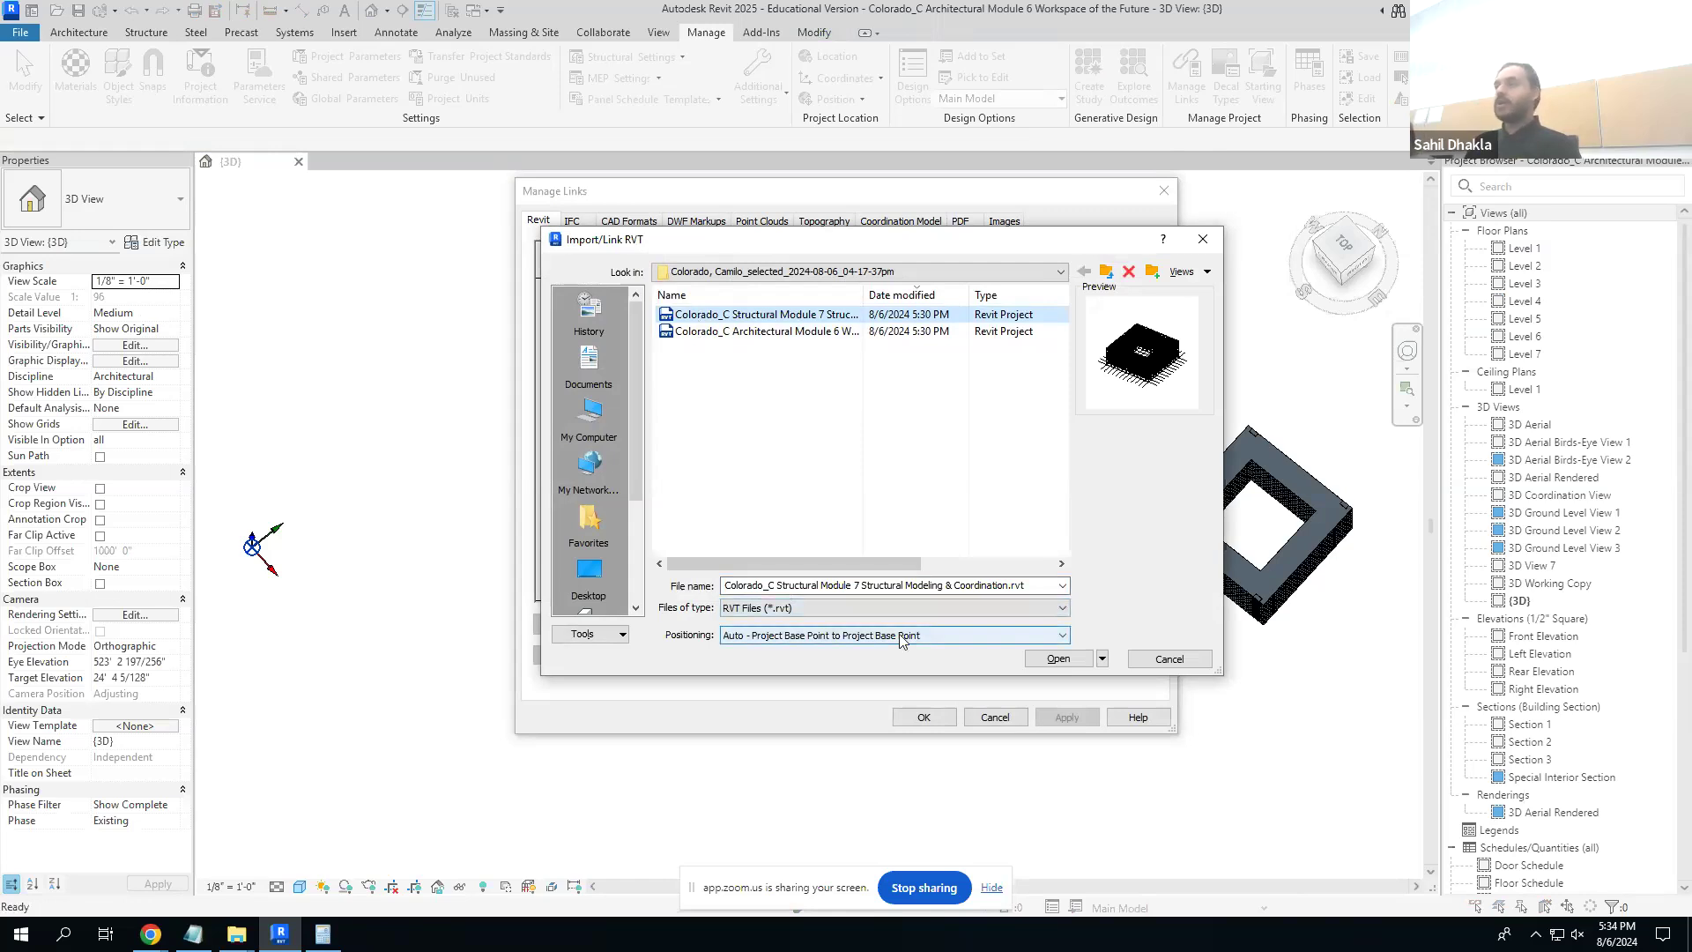
key(Escape)
key(Escape)
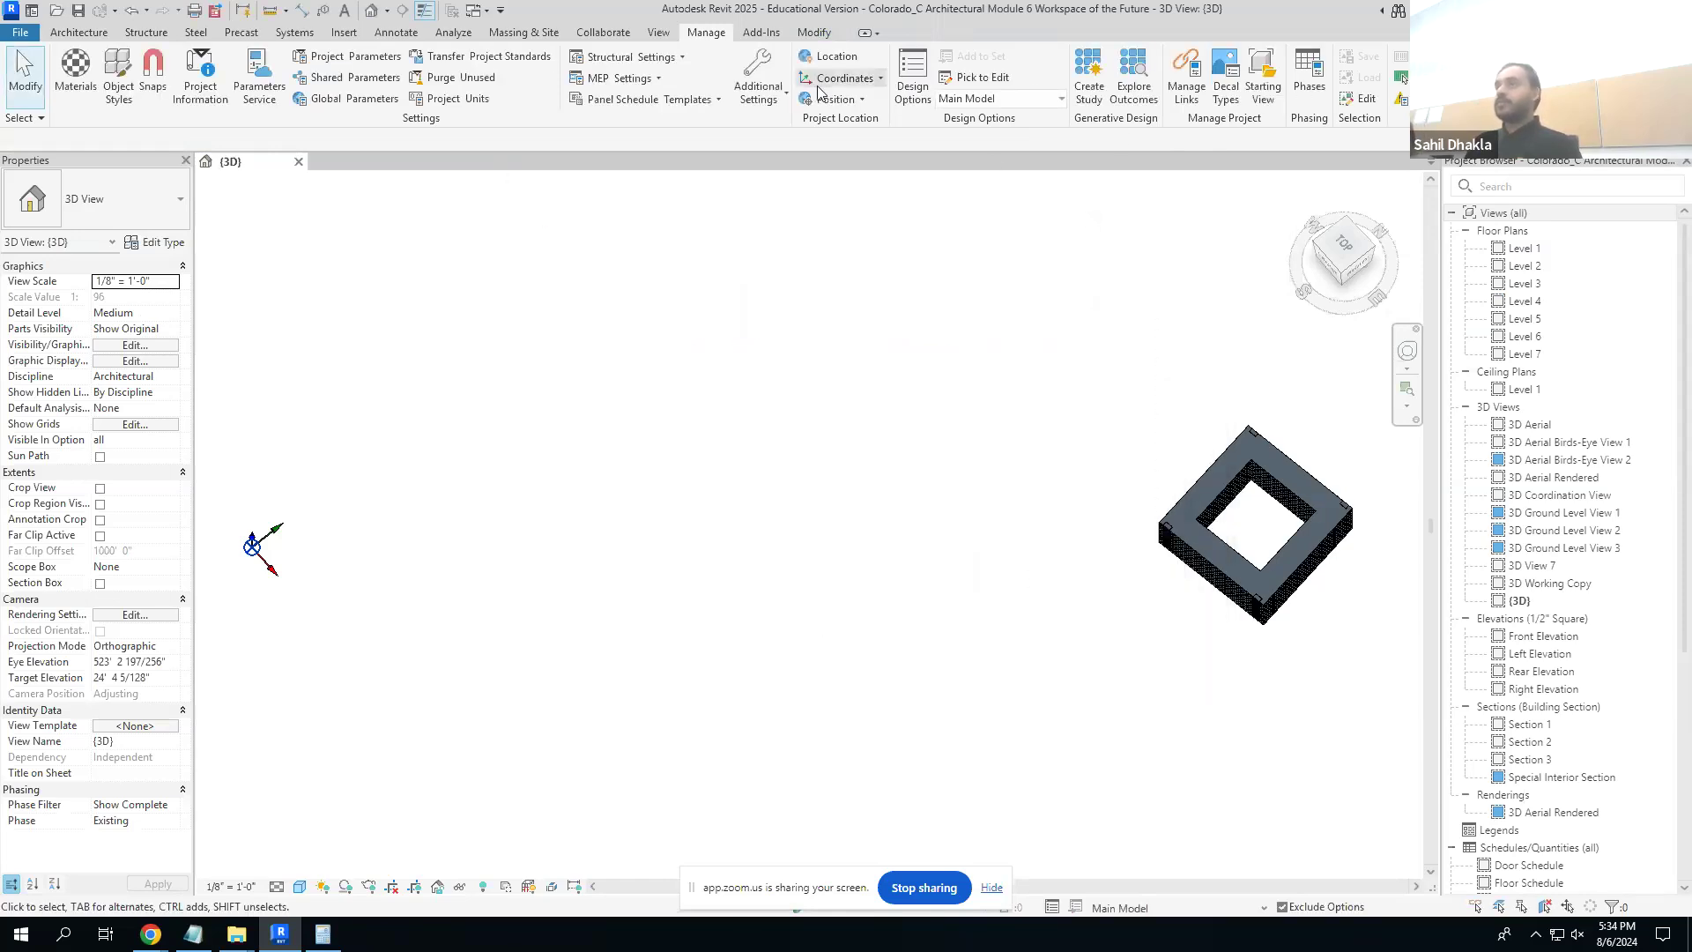
- Recheck the architectural model's GIS coordinate system, latitude and longitude
click(828, 56)
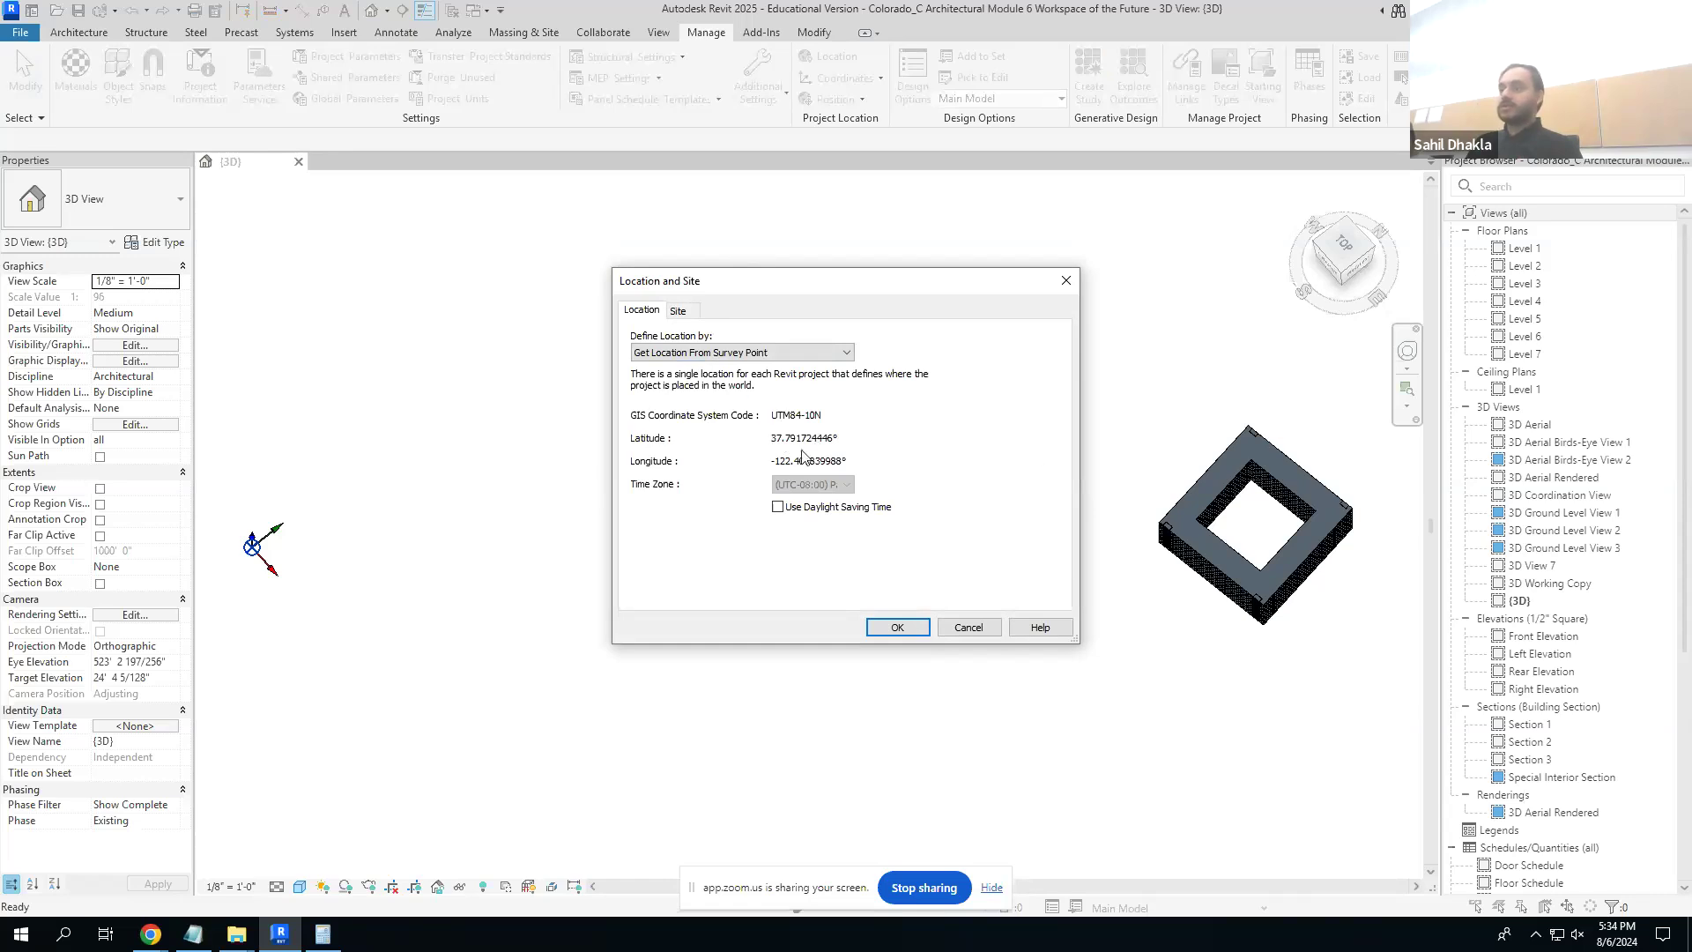
key(Escape)
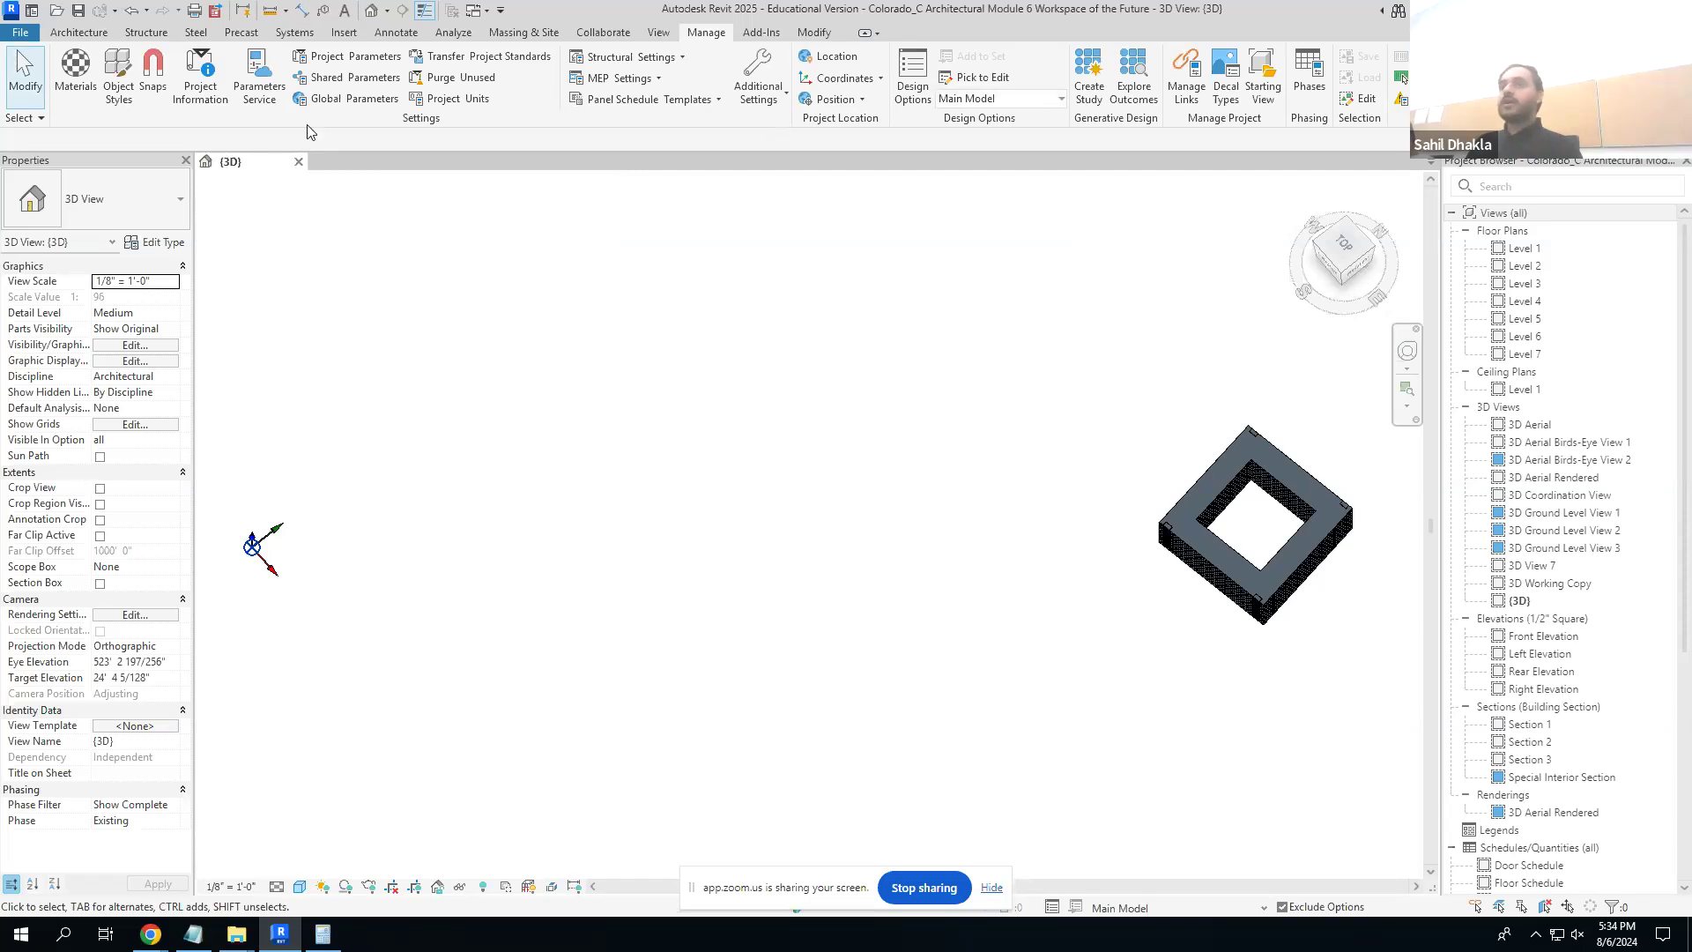
- Open Colorado_C Structural Module 7 Structural Modeling & Coordination.rvt, ignoring its unresolved reference
click(21, 32)
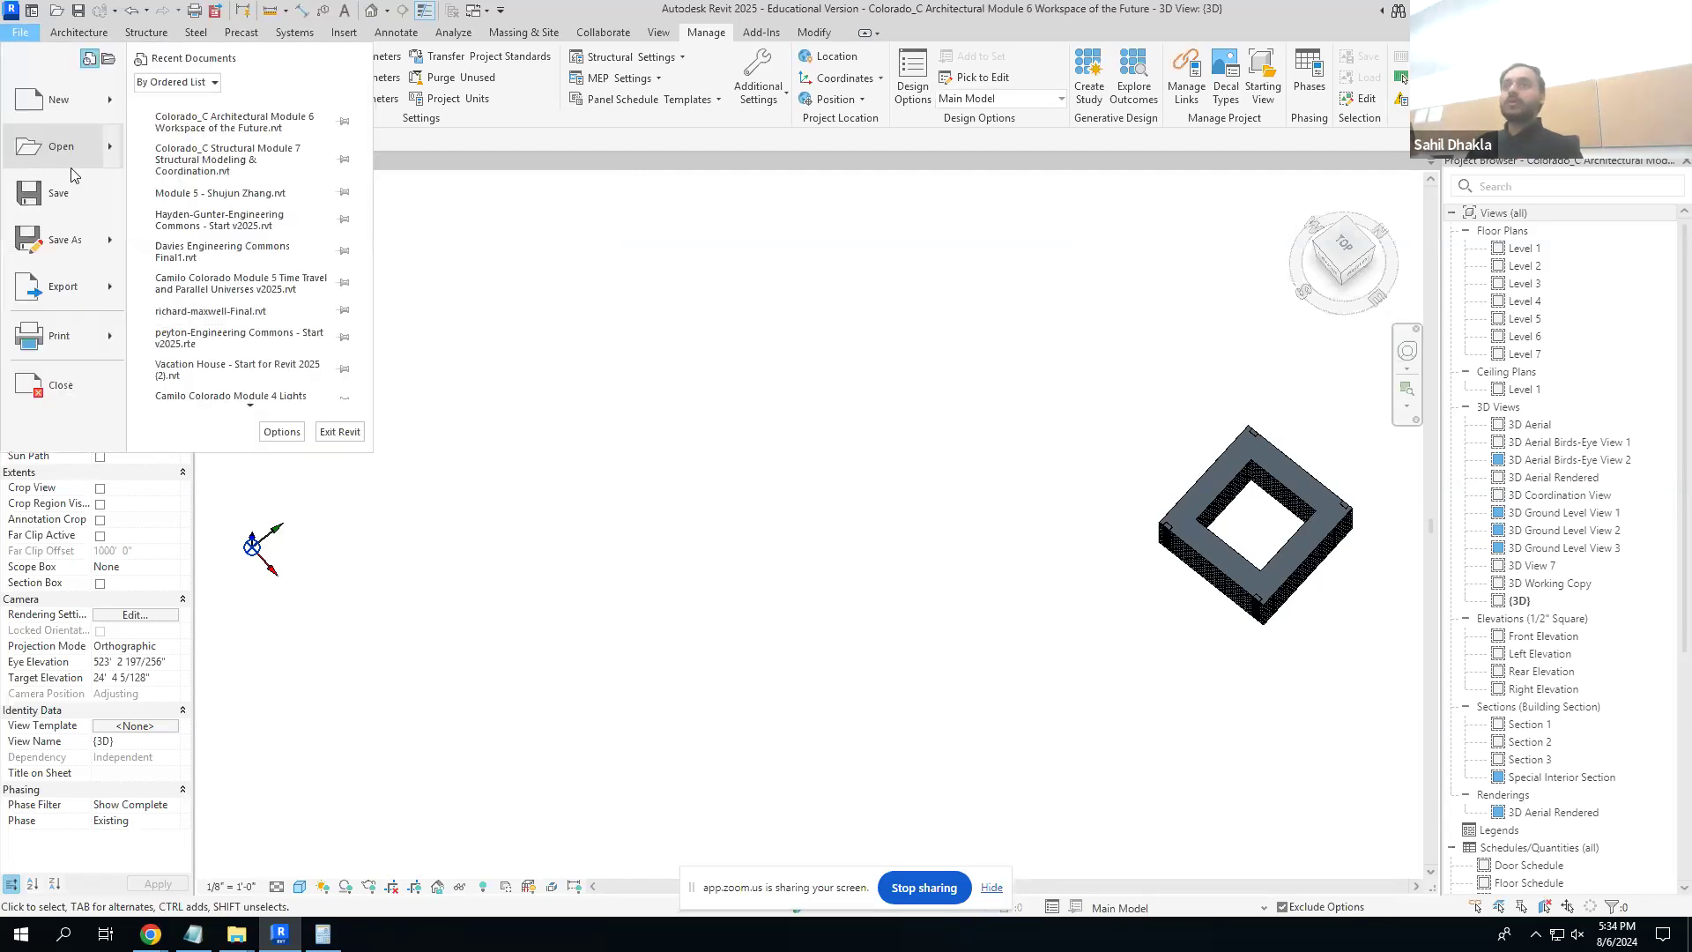
click(51, 159)
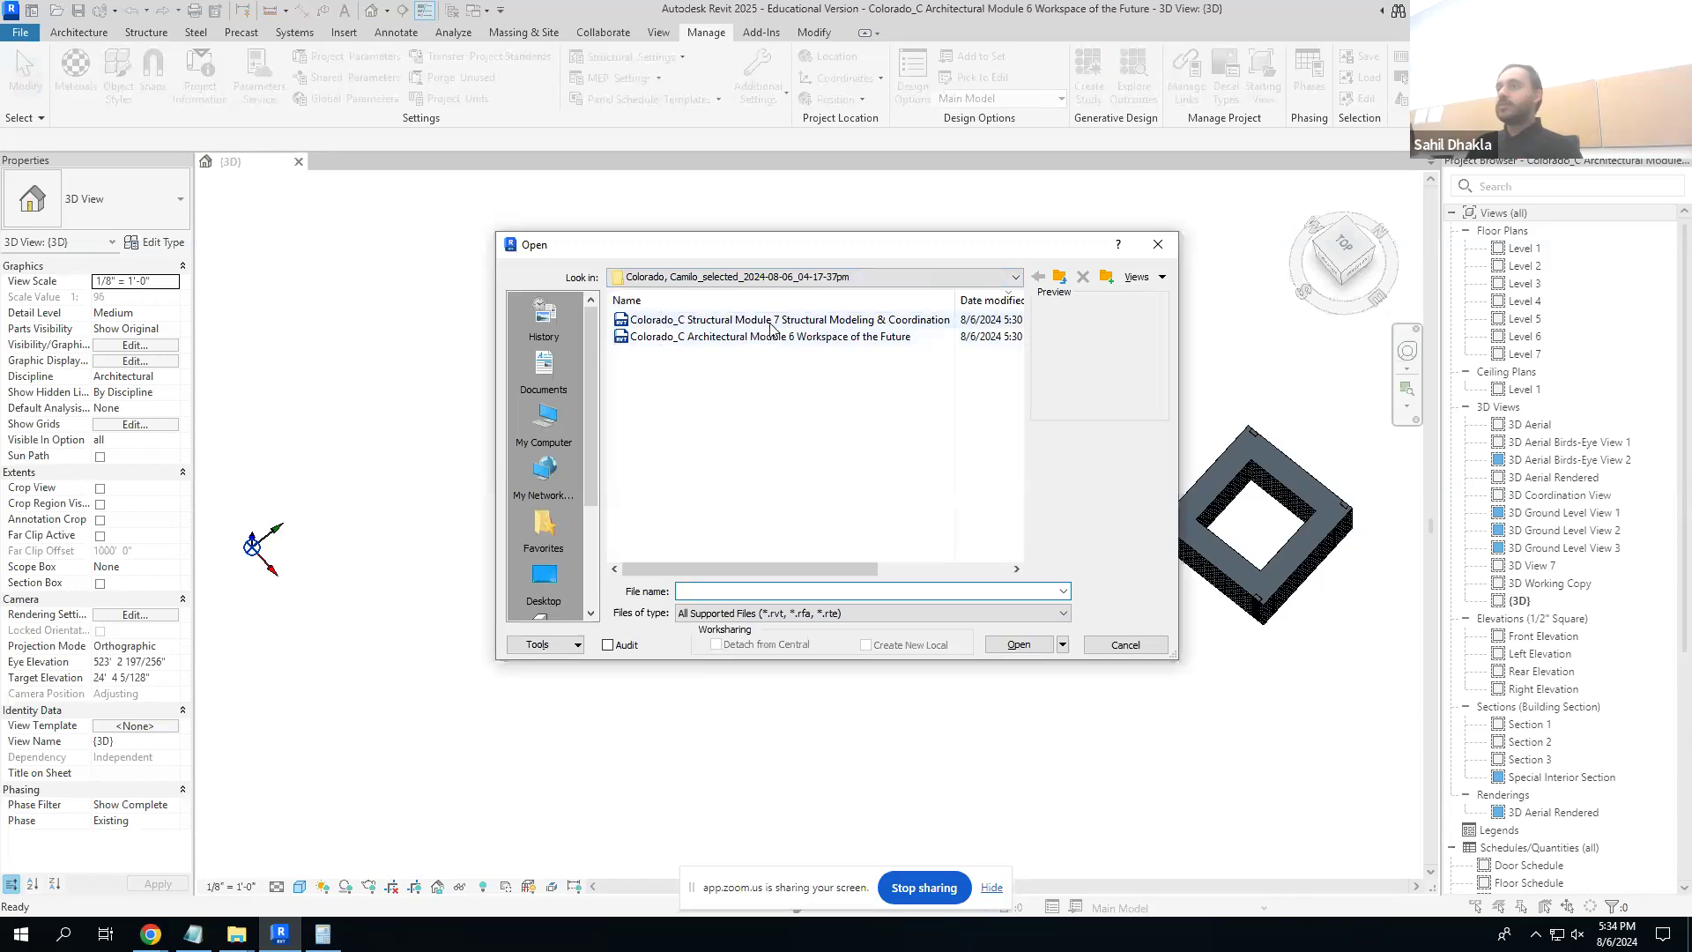
click(771, 320)
click(1018, 644)
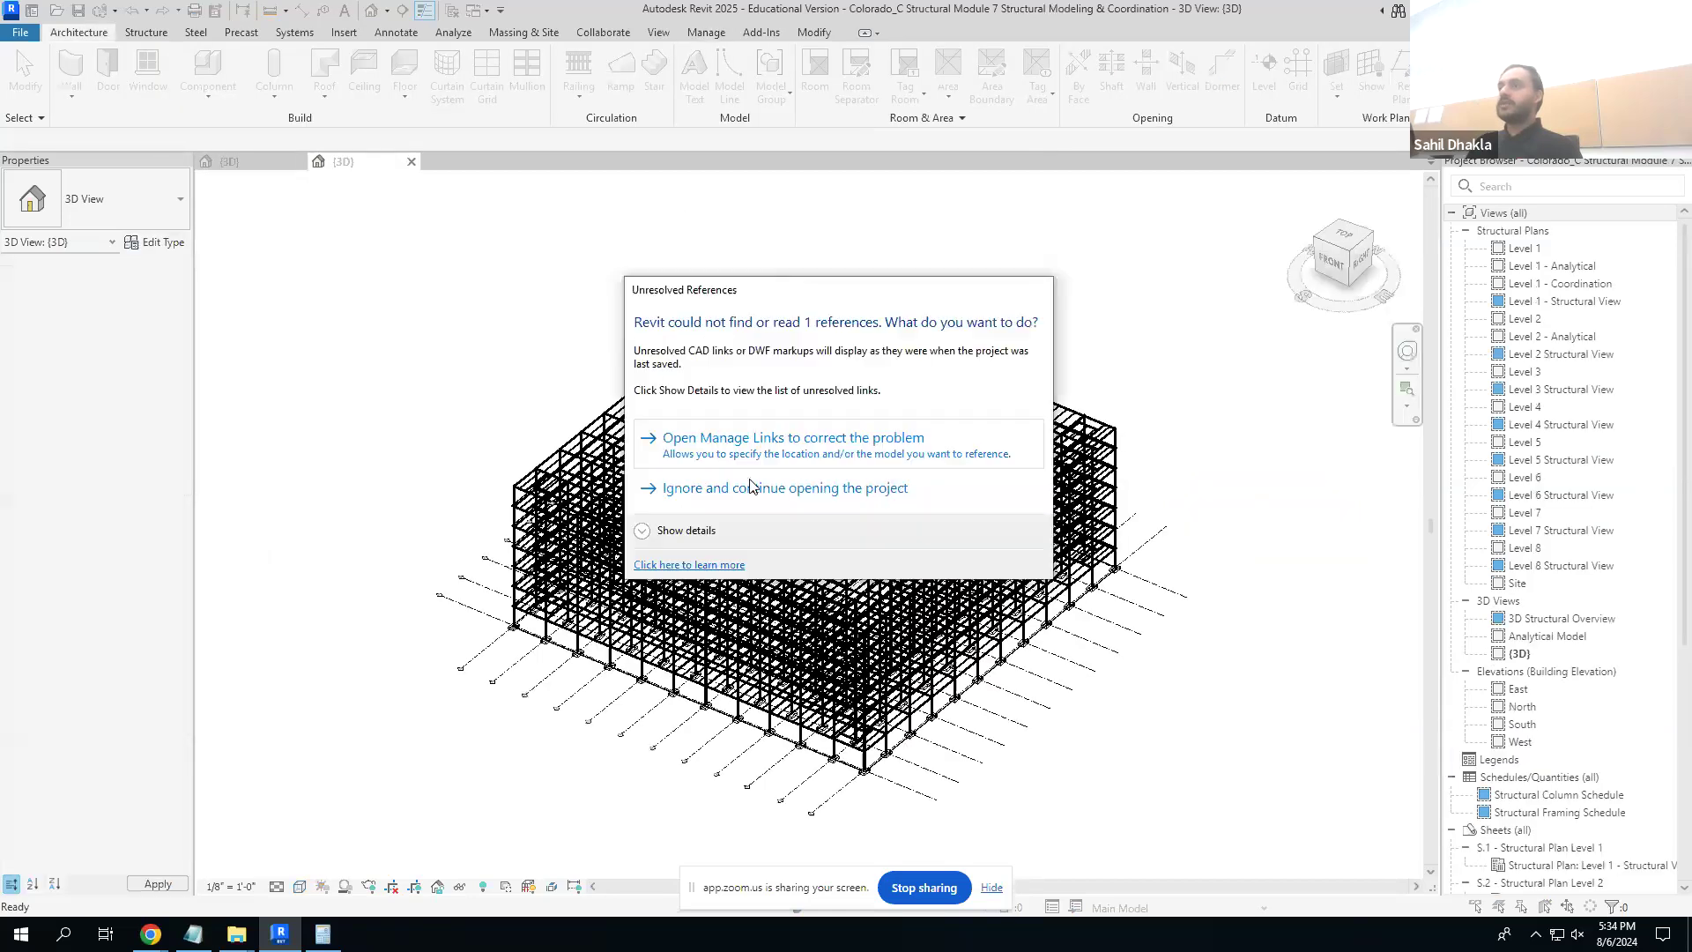
click(754, 491)
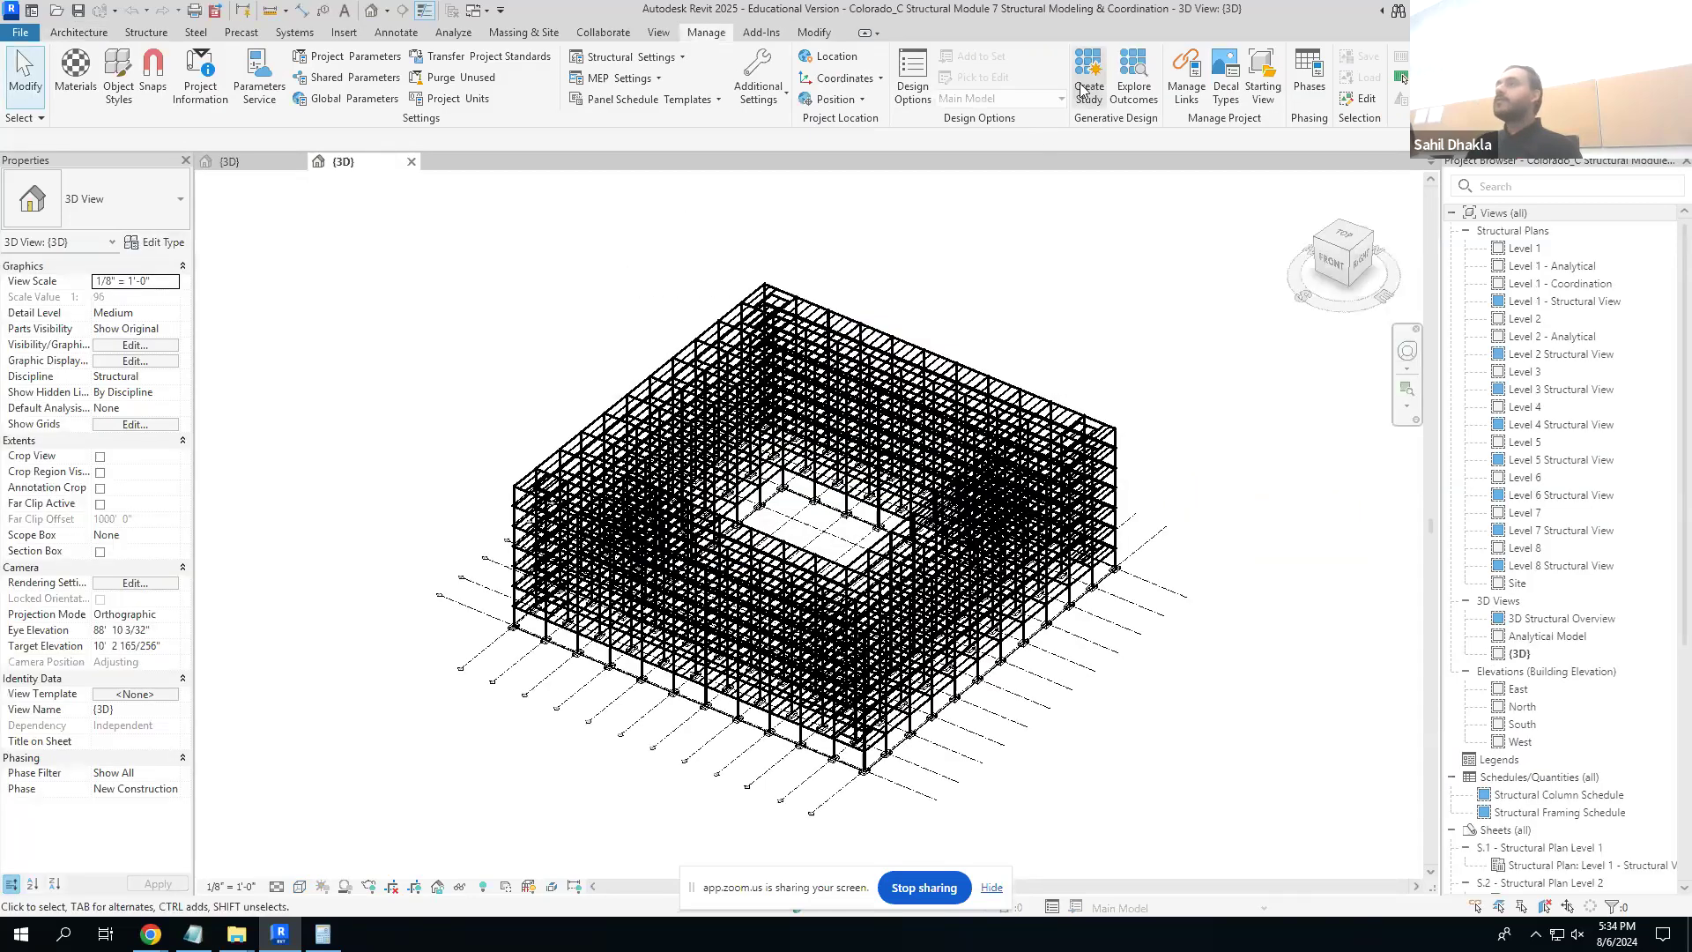
- Review the structural model's location definition, project address, defined site and angle from project north to true north
click(877, 79)
click(832, 56)
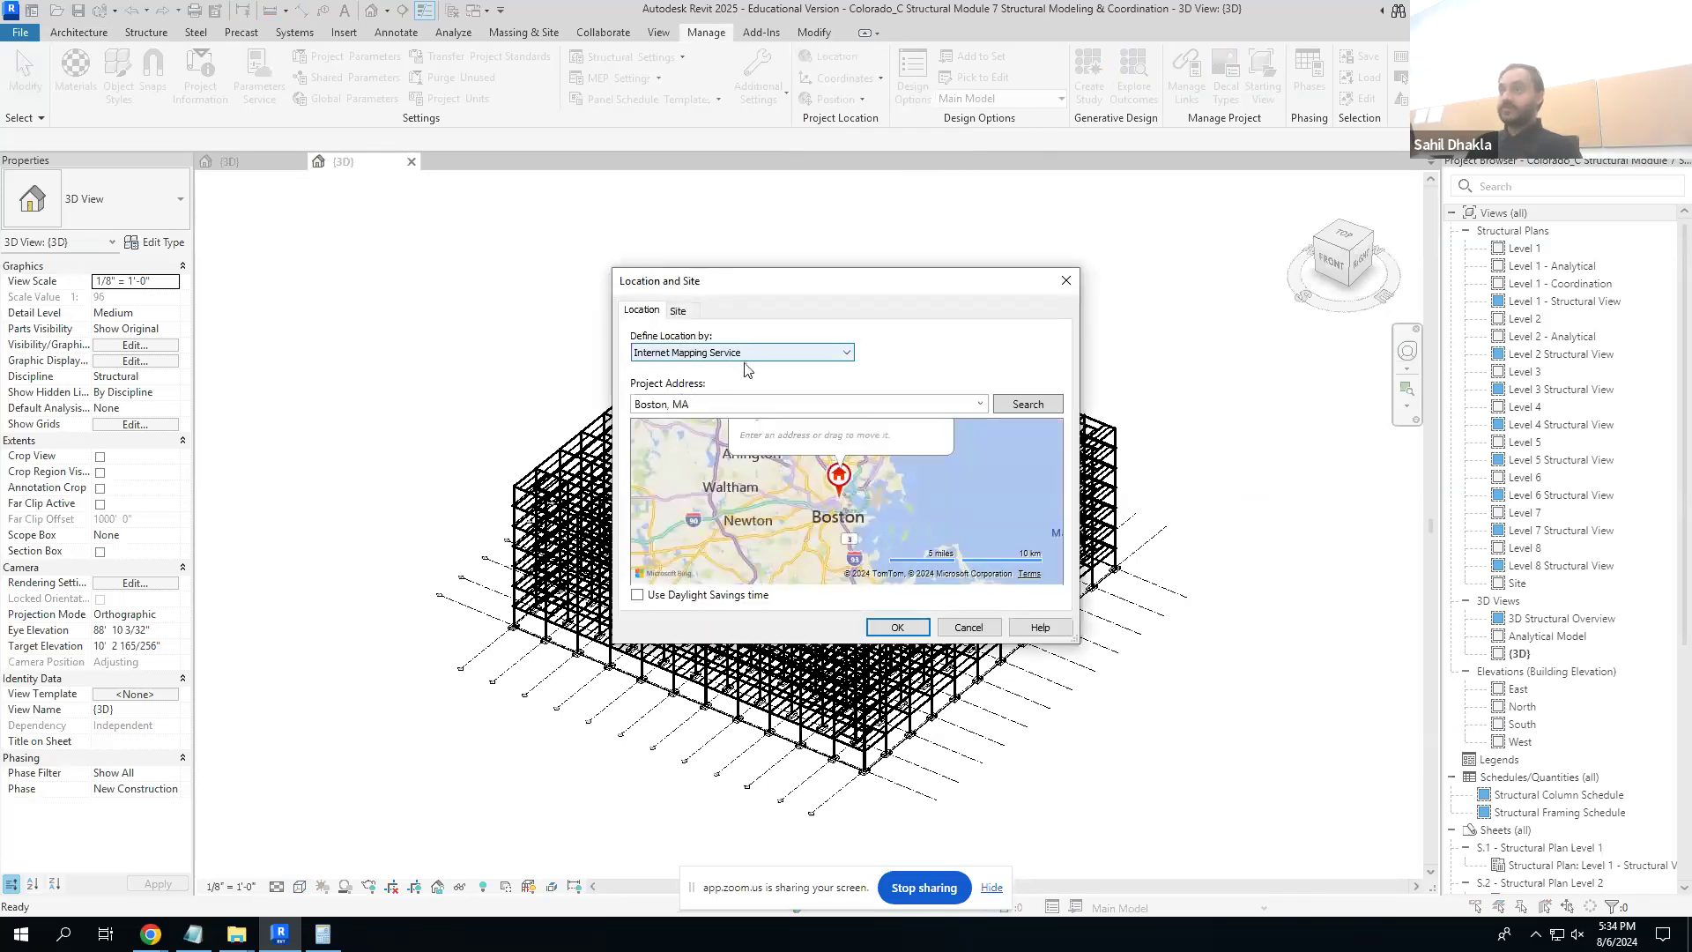
click(677, 310)
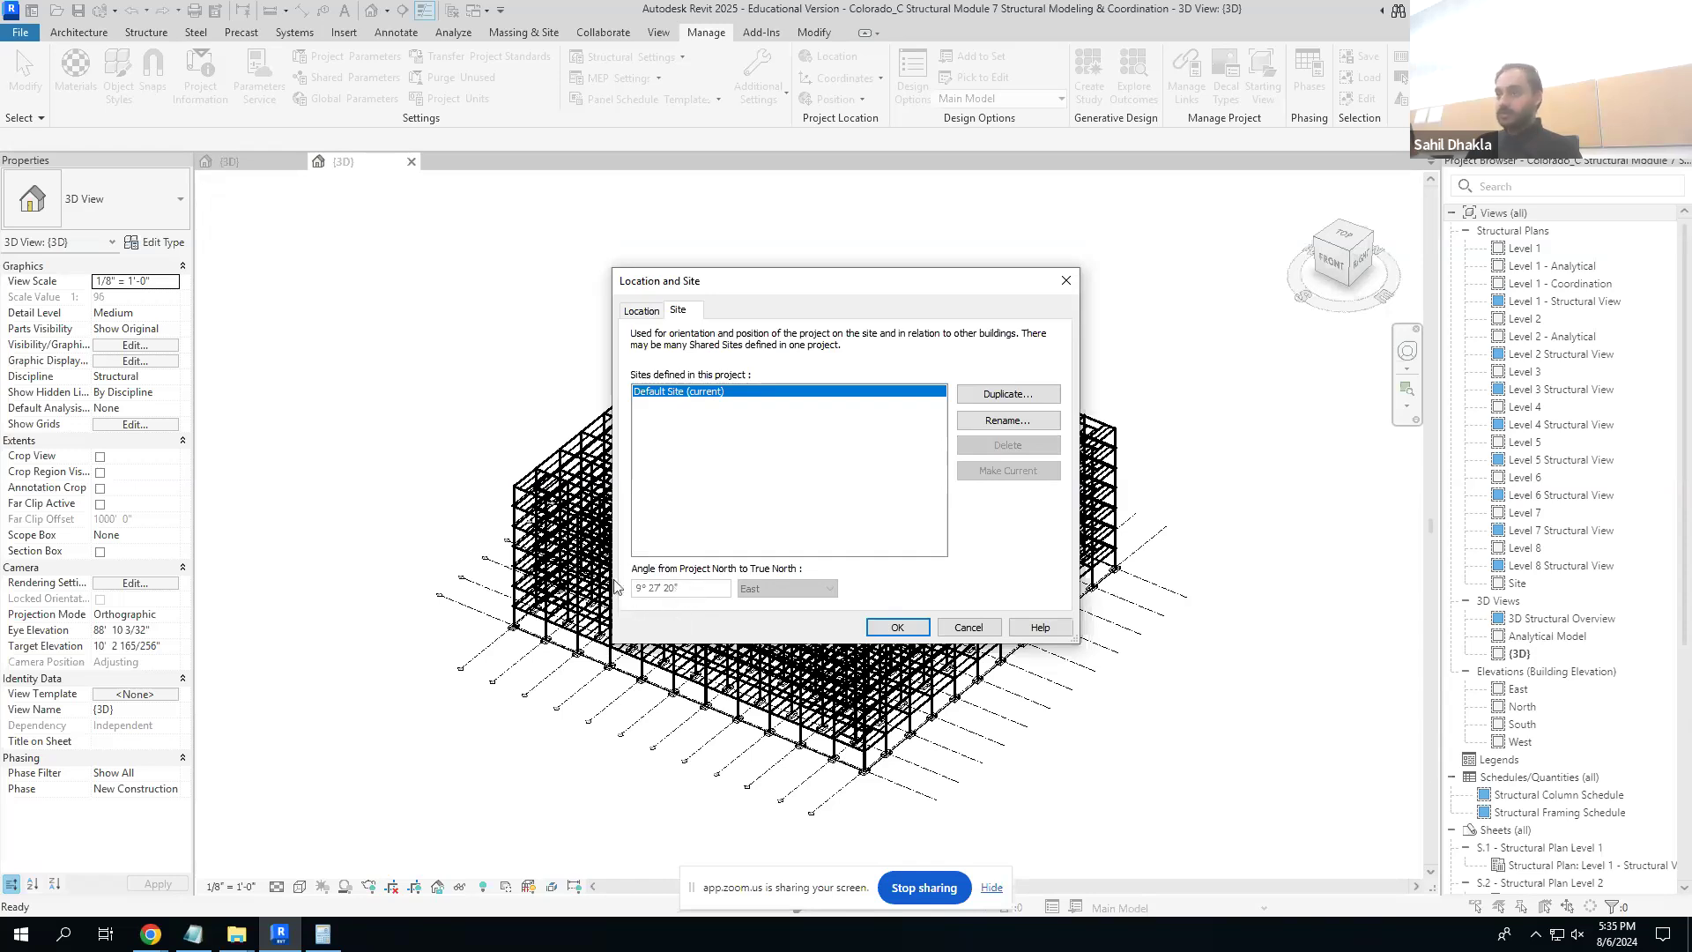
key(Escape)
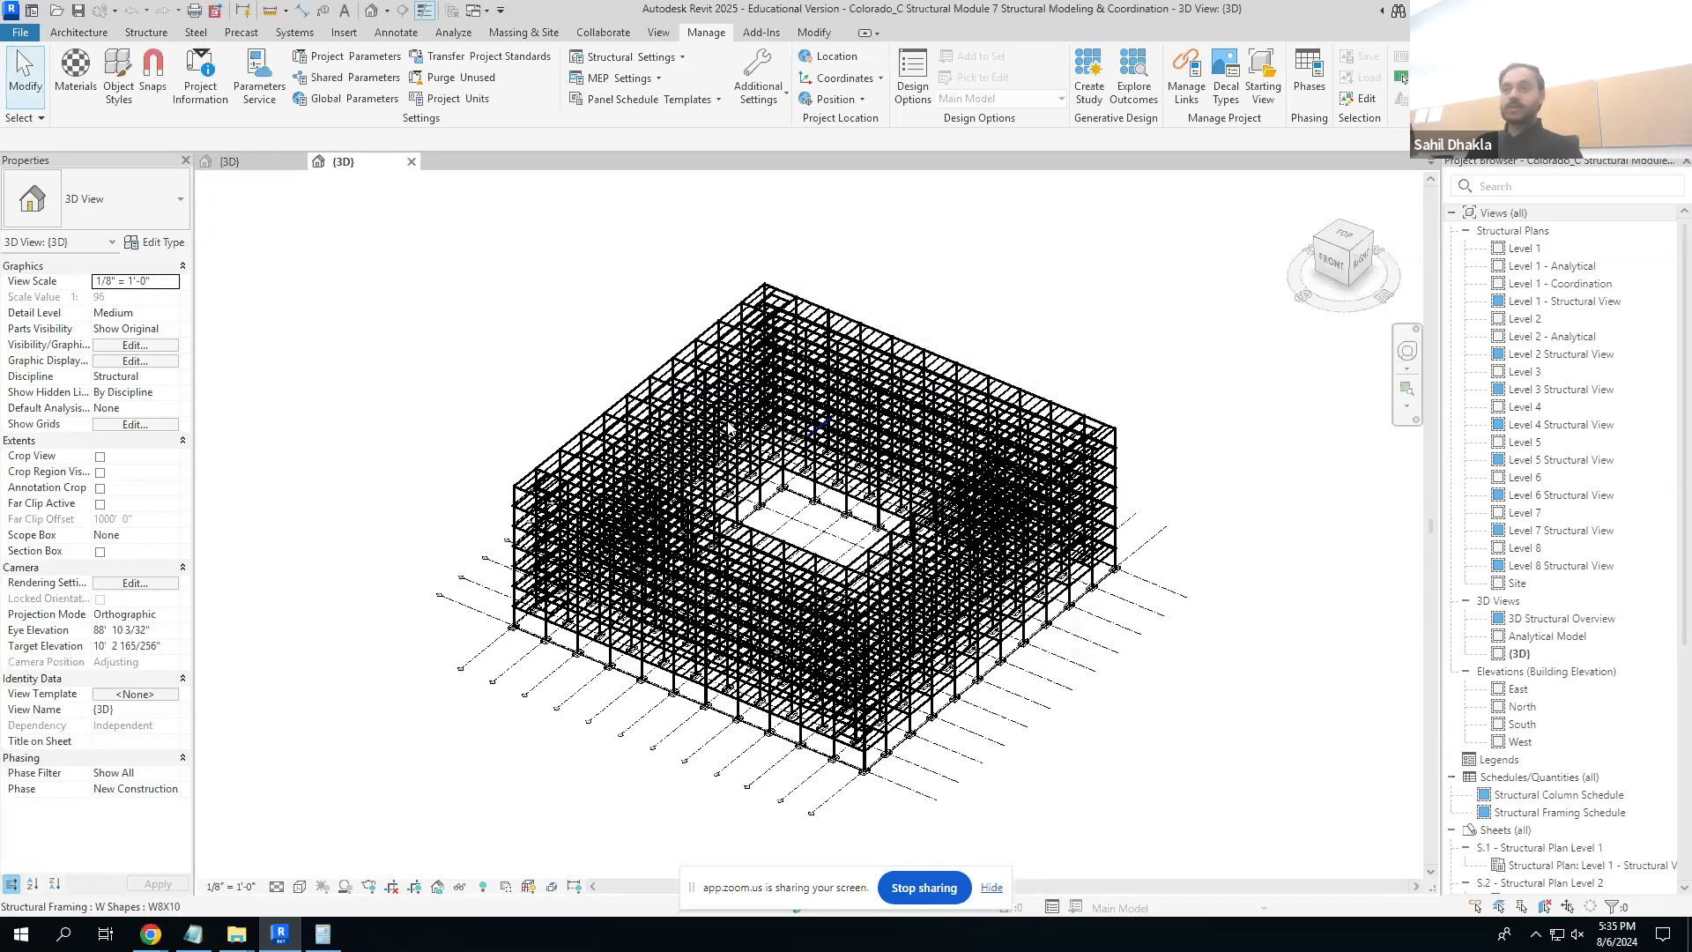
click(218, 163)
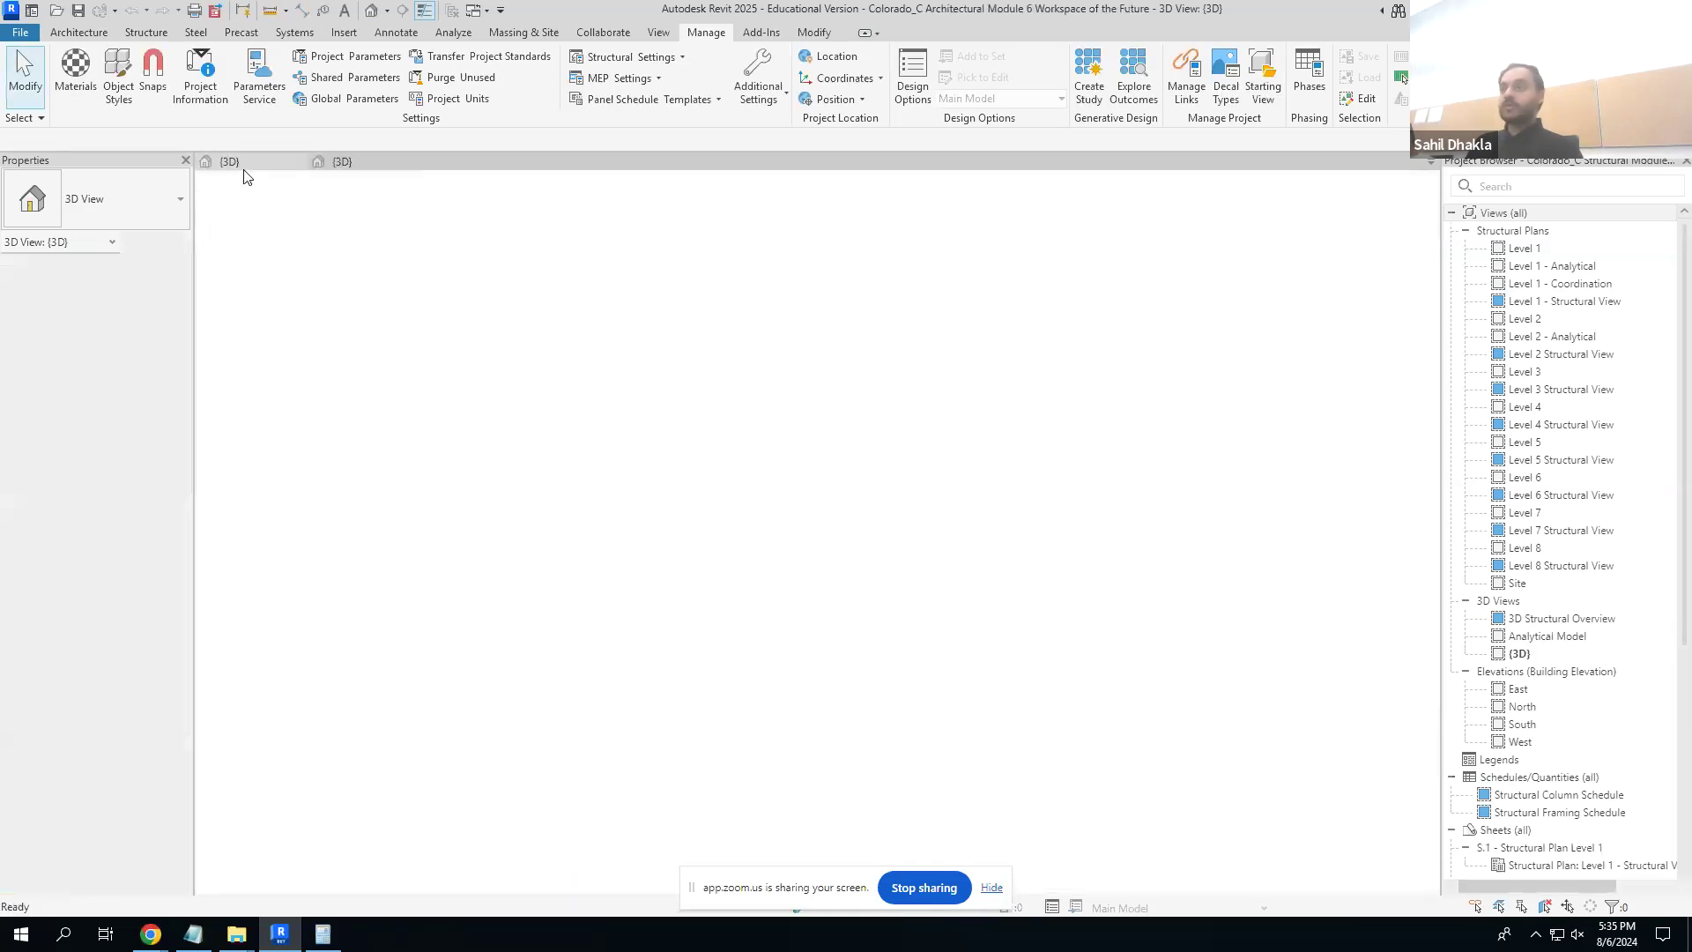
click(370, 164)
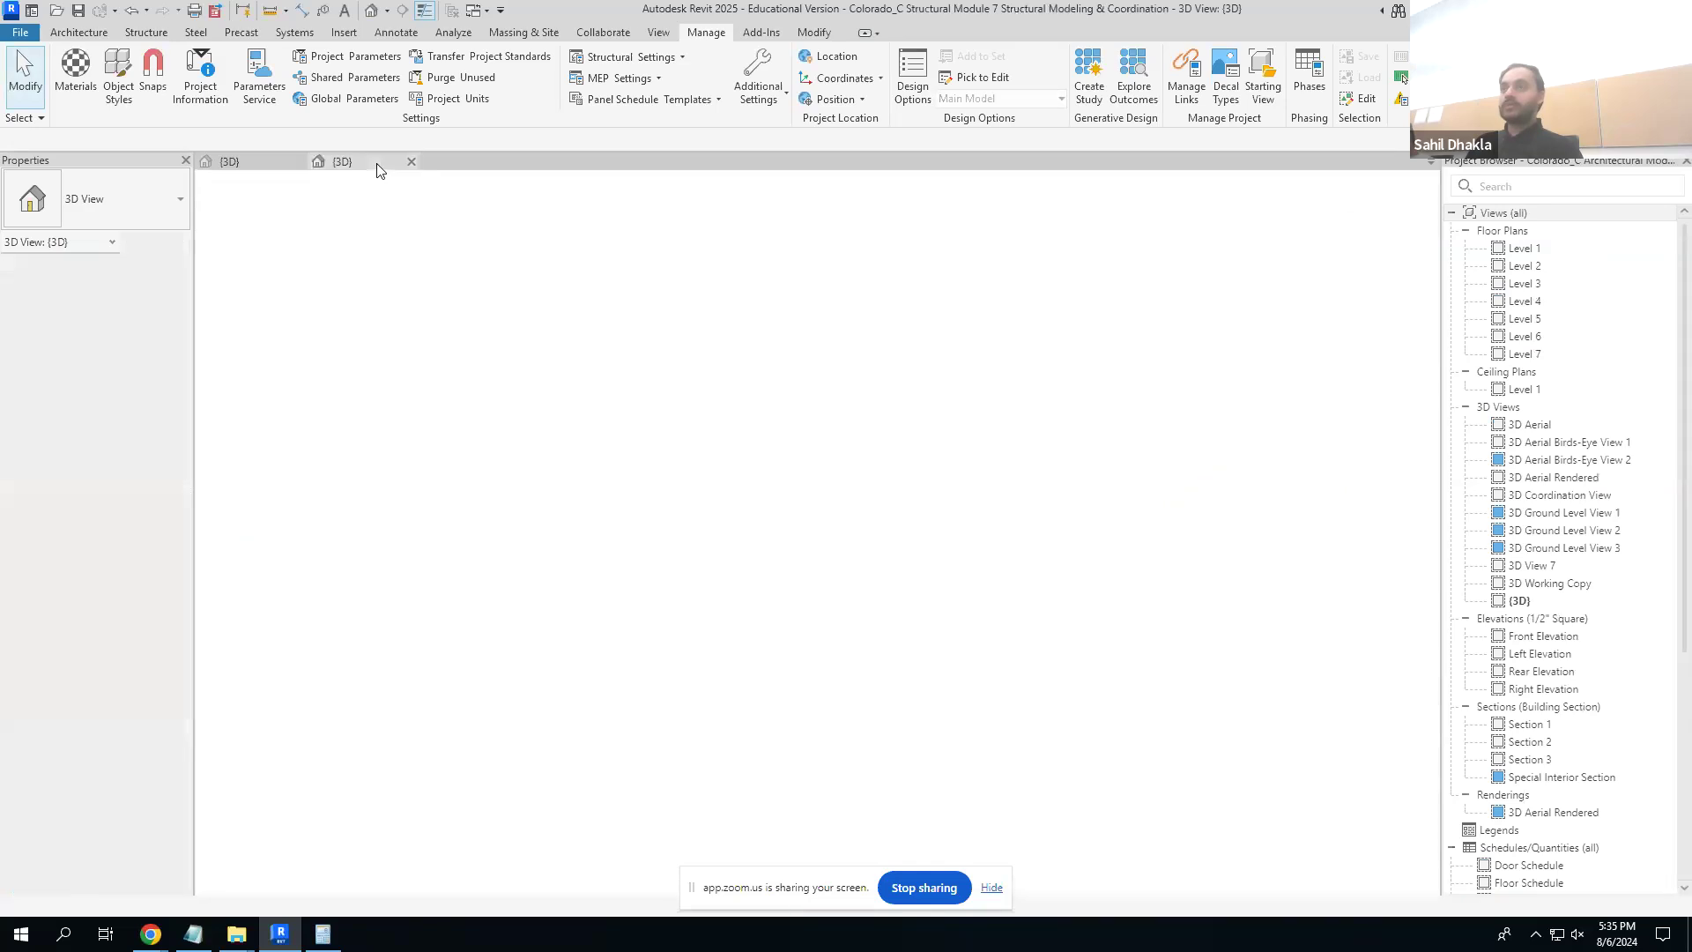
shift+middle_drag(874, 450, 886, 679)
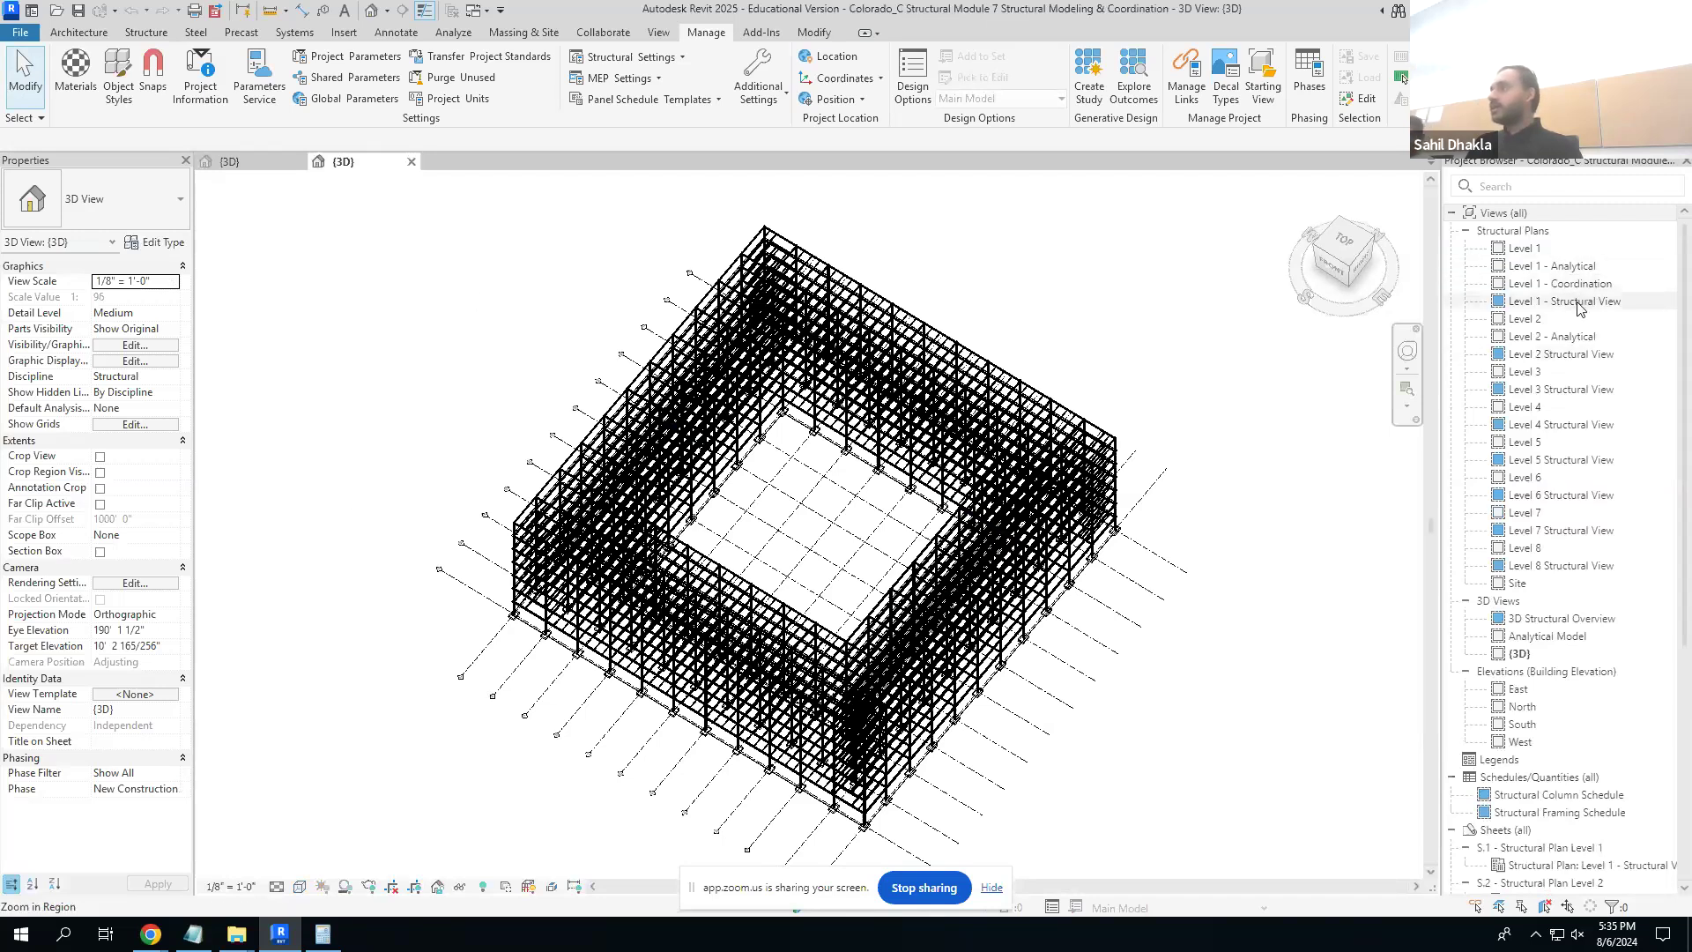
- Open the Level 1 - Structural View plan, try the True North orientation, and return the plan to Project North
double_click(1577, 302)
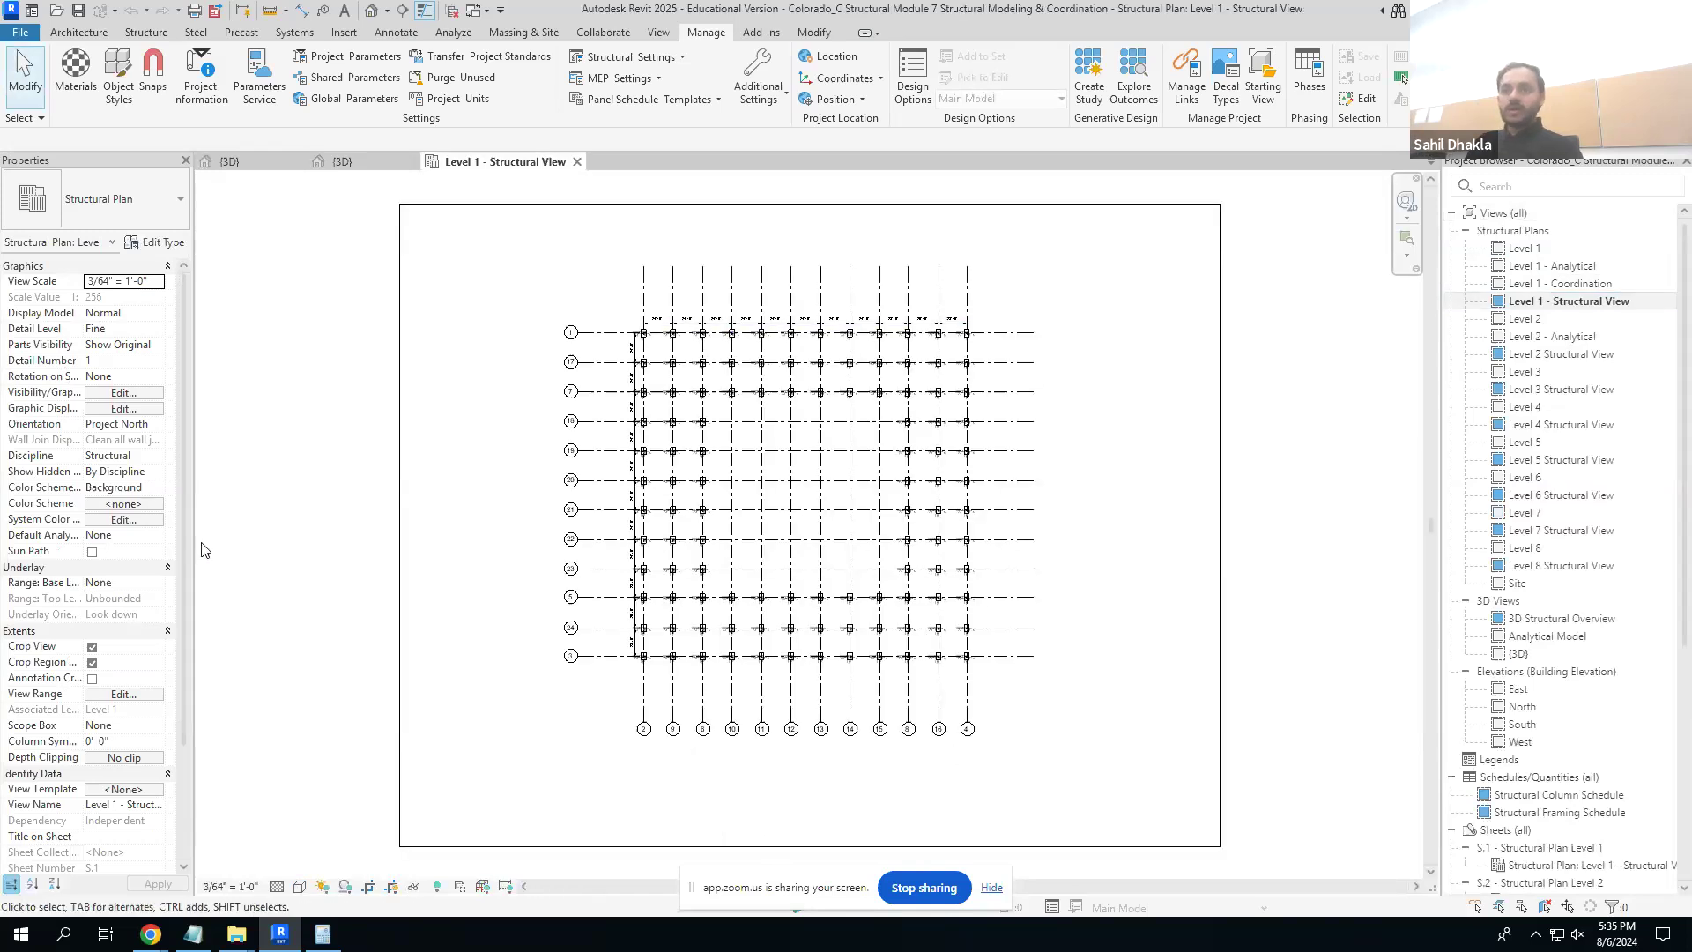
click(157, 425)
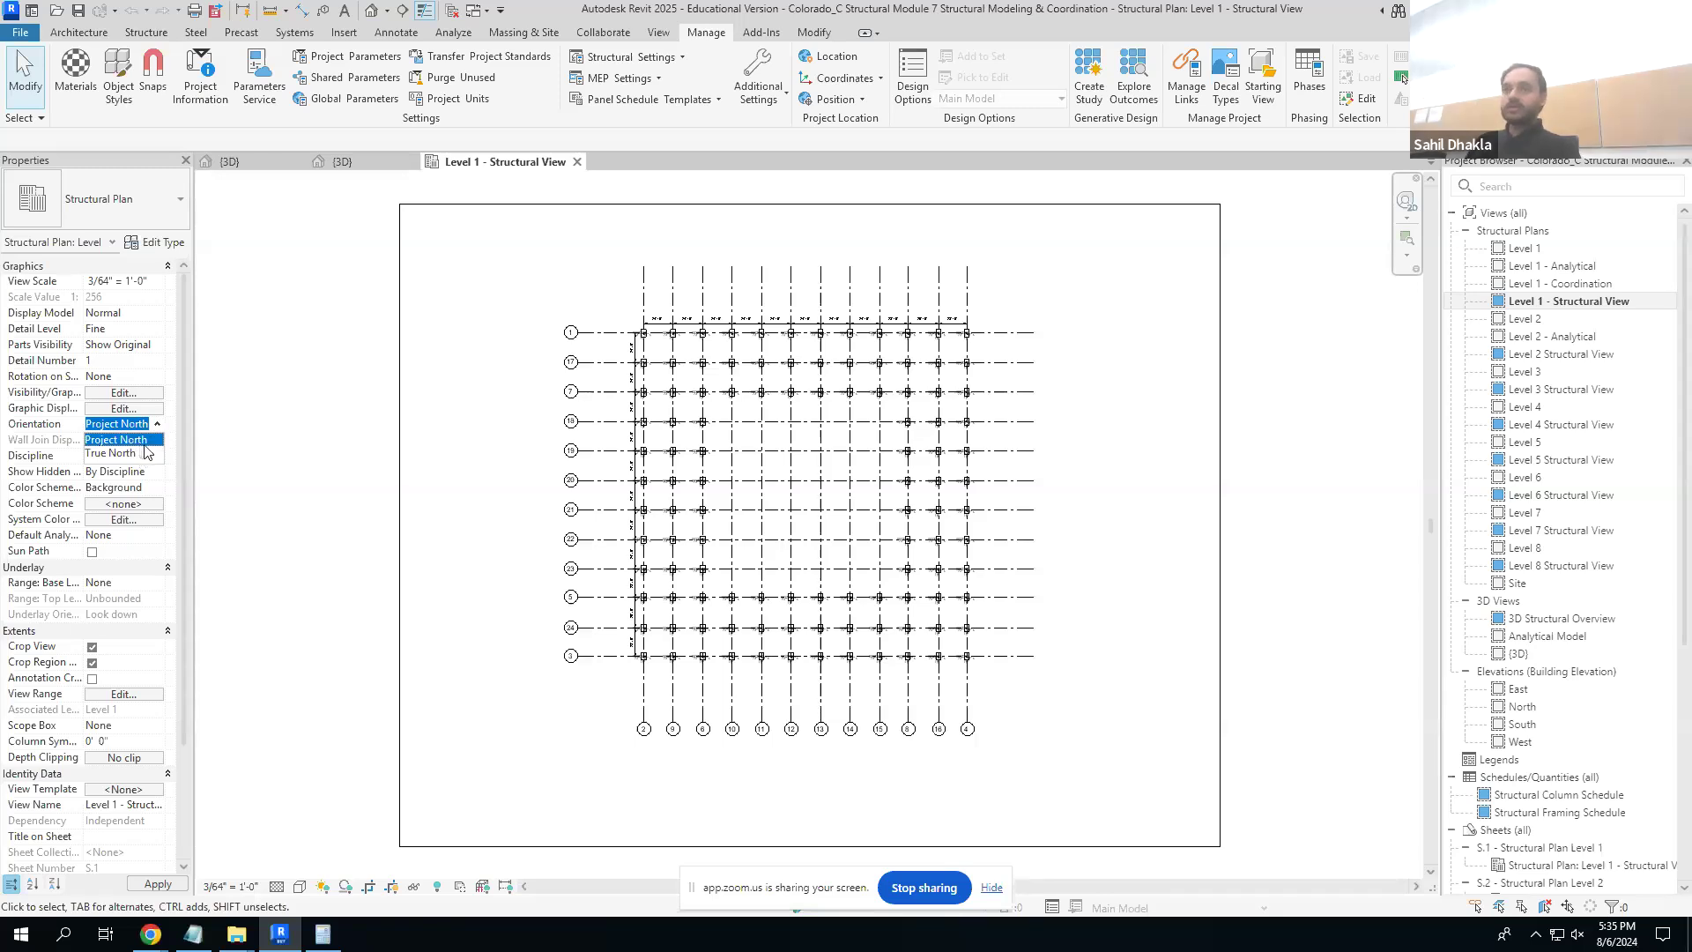
click(144, 453)
click(157, 883)
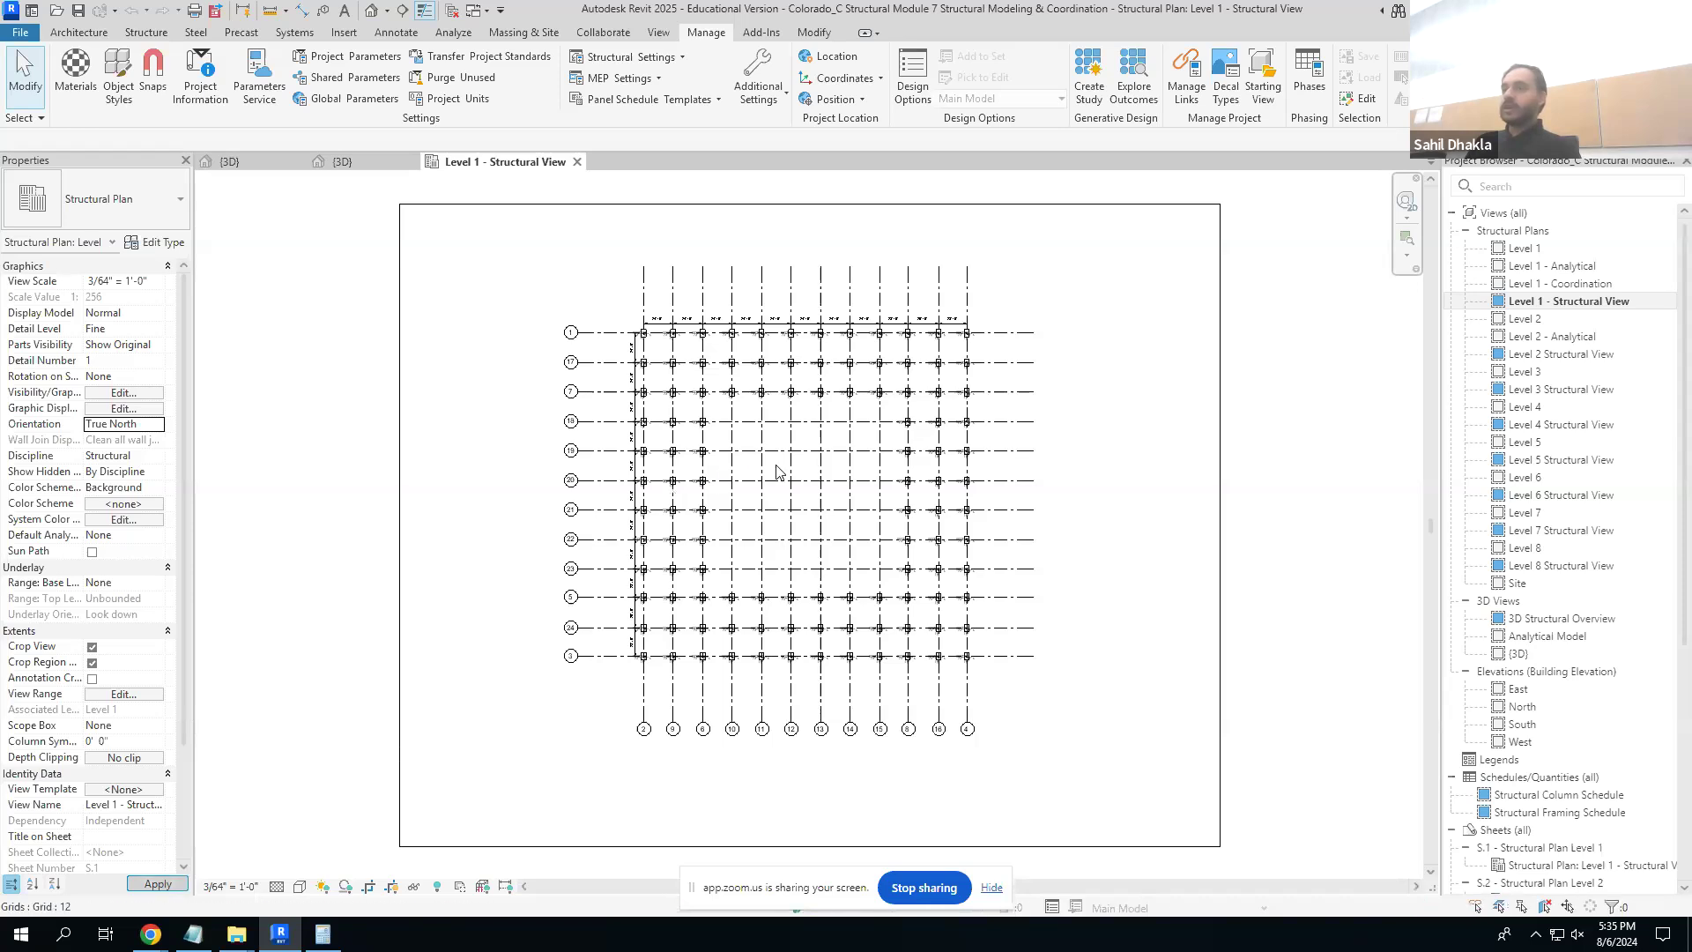
click(151, 425)
click(149, 439)
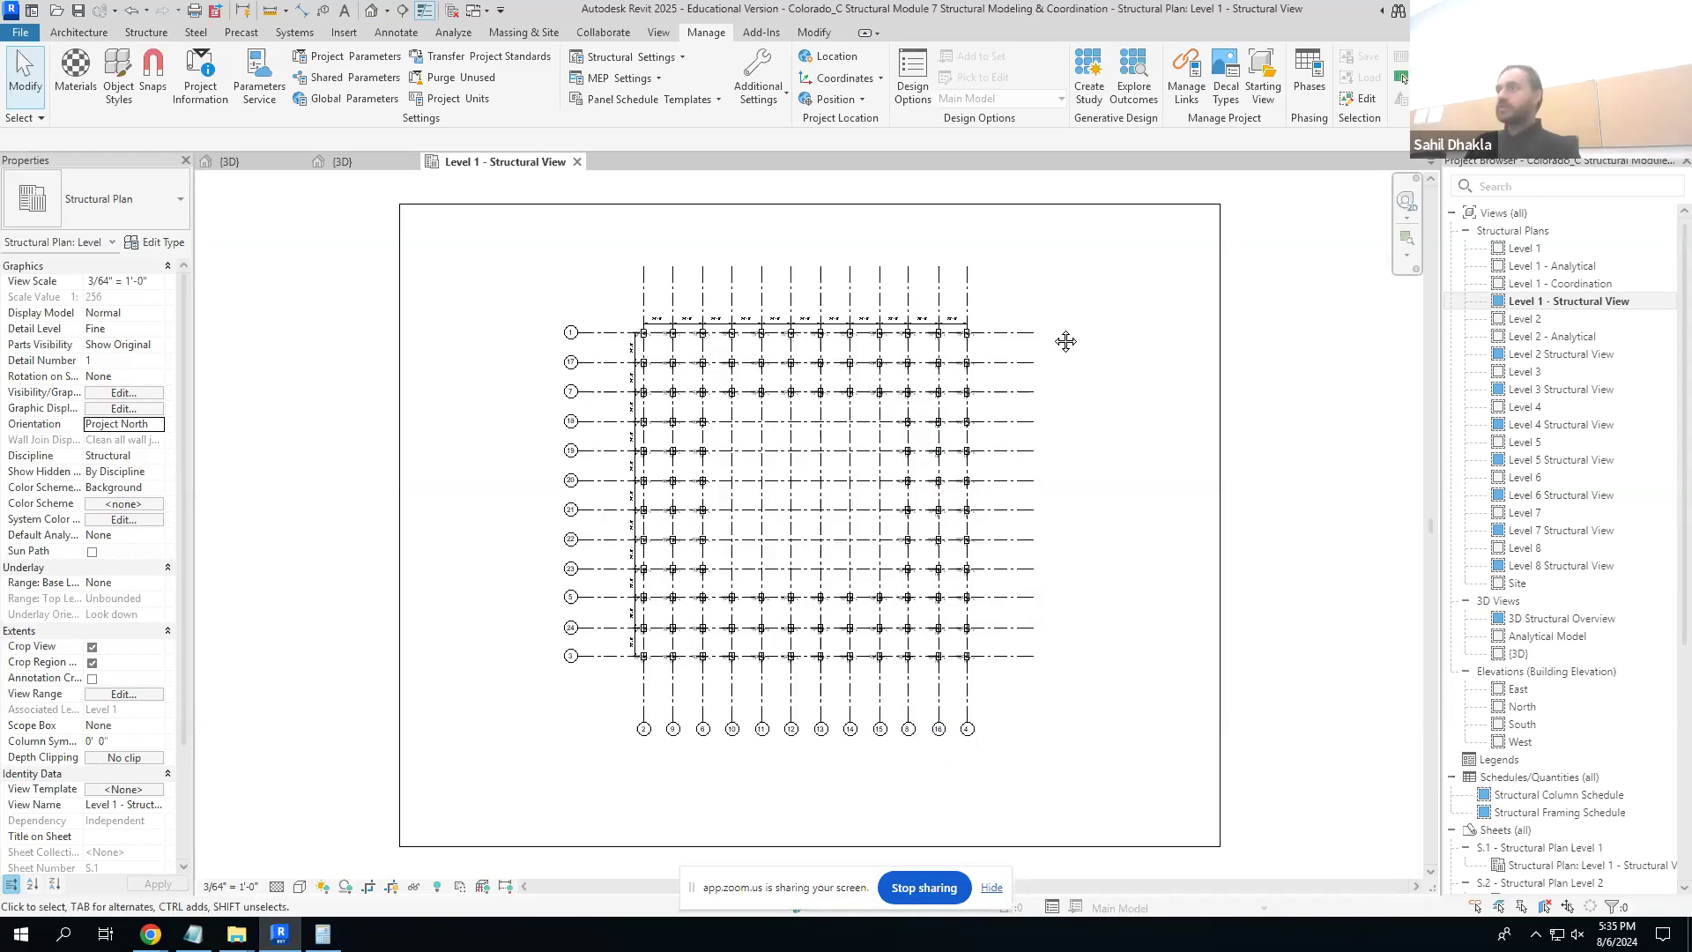
- Draw a horizontal detail line about 76' long starting from grid 4, above the plan's dimension string
scroll(1055, 335, up, 4)
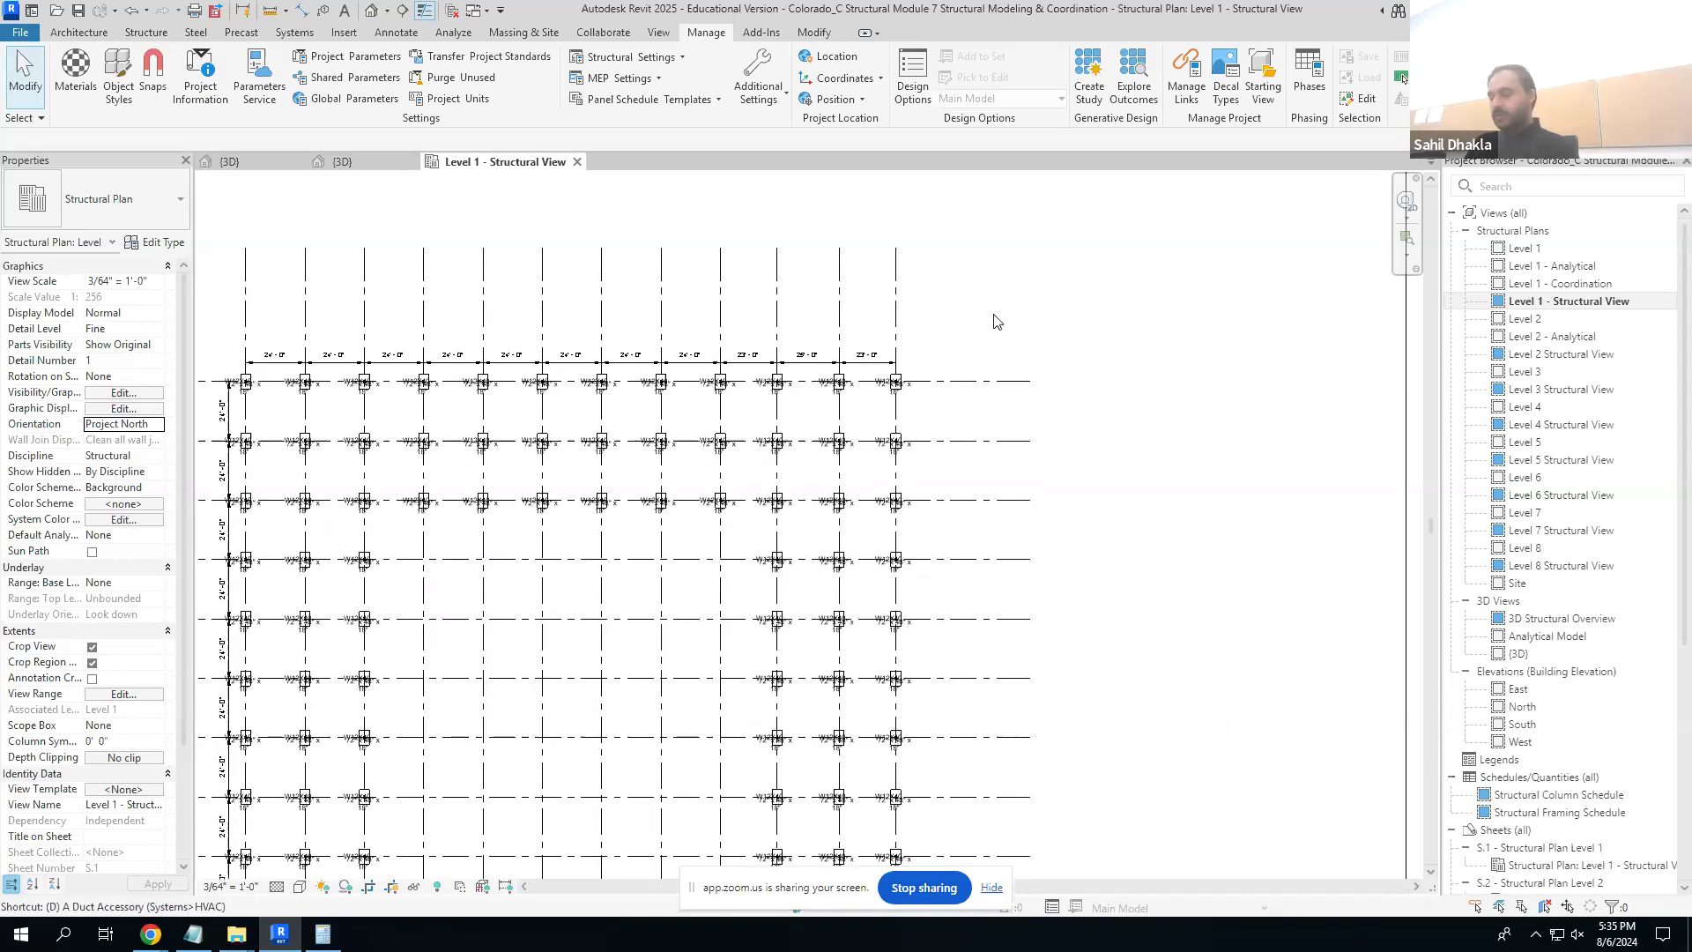
key(d)
key(l)
click(896, 303)
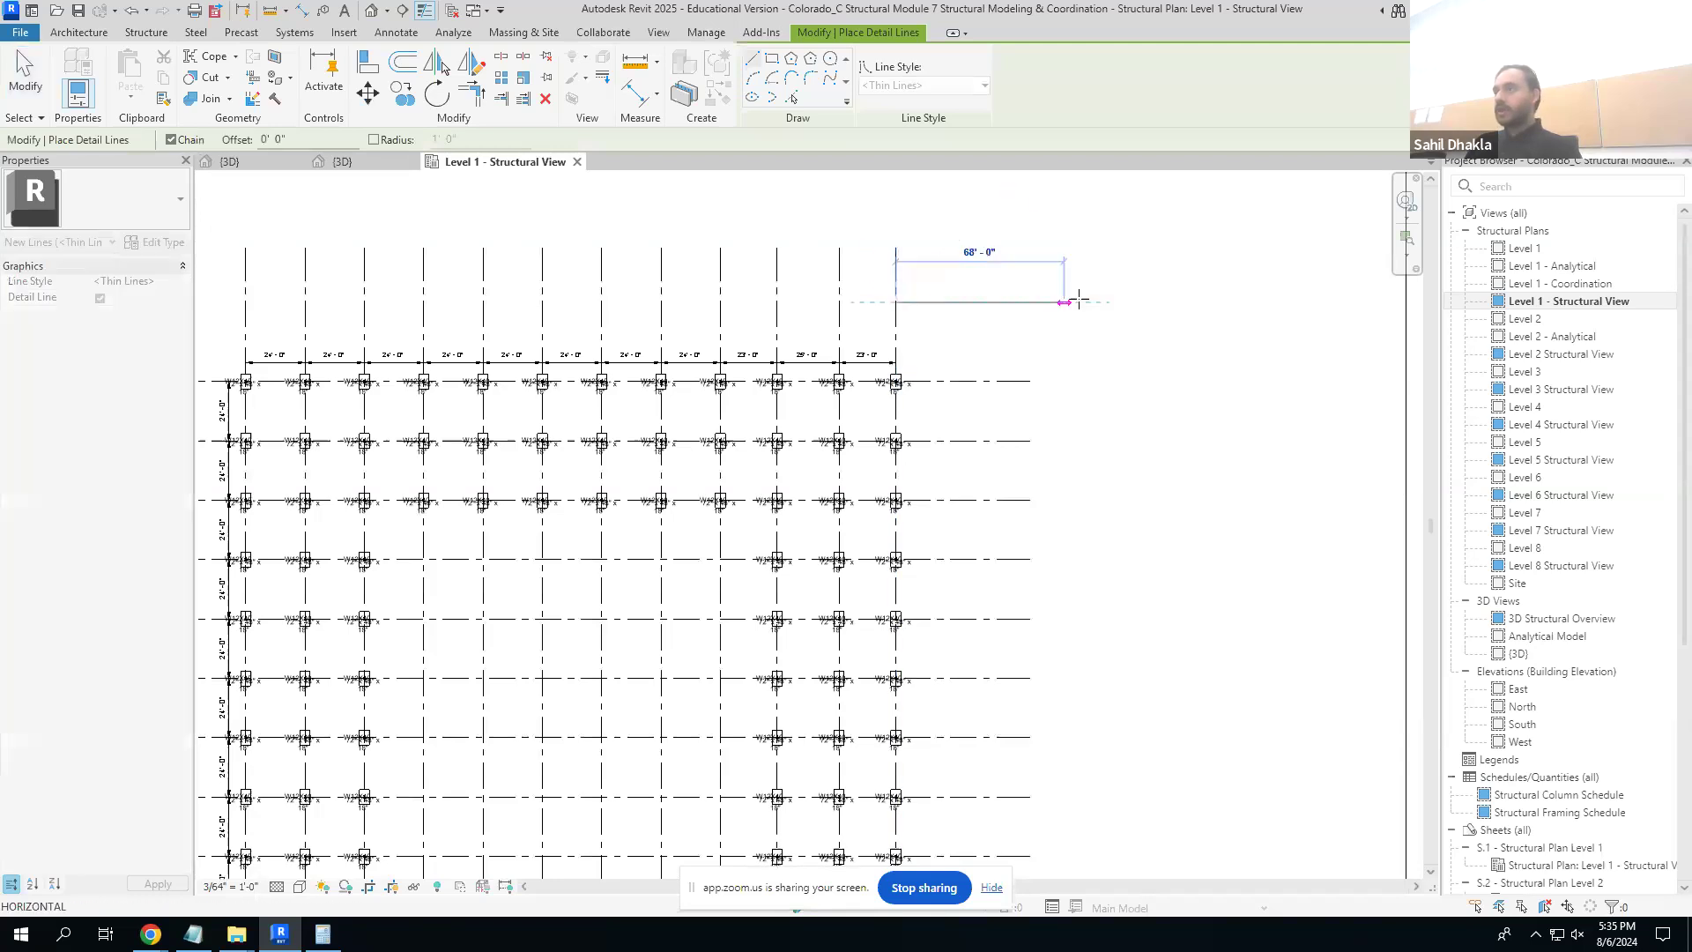
click(1083, 302)
key(Escape)
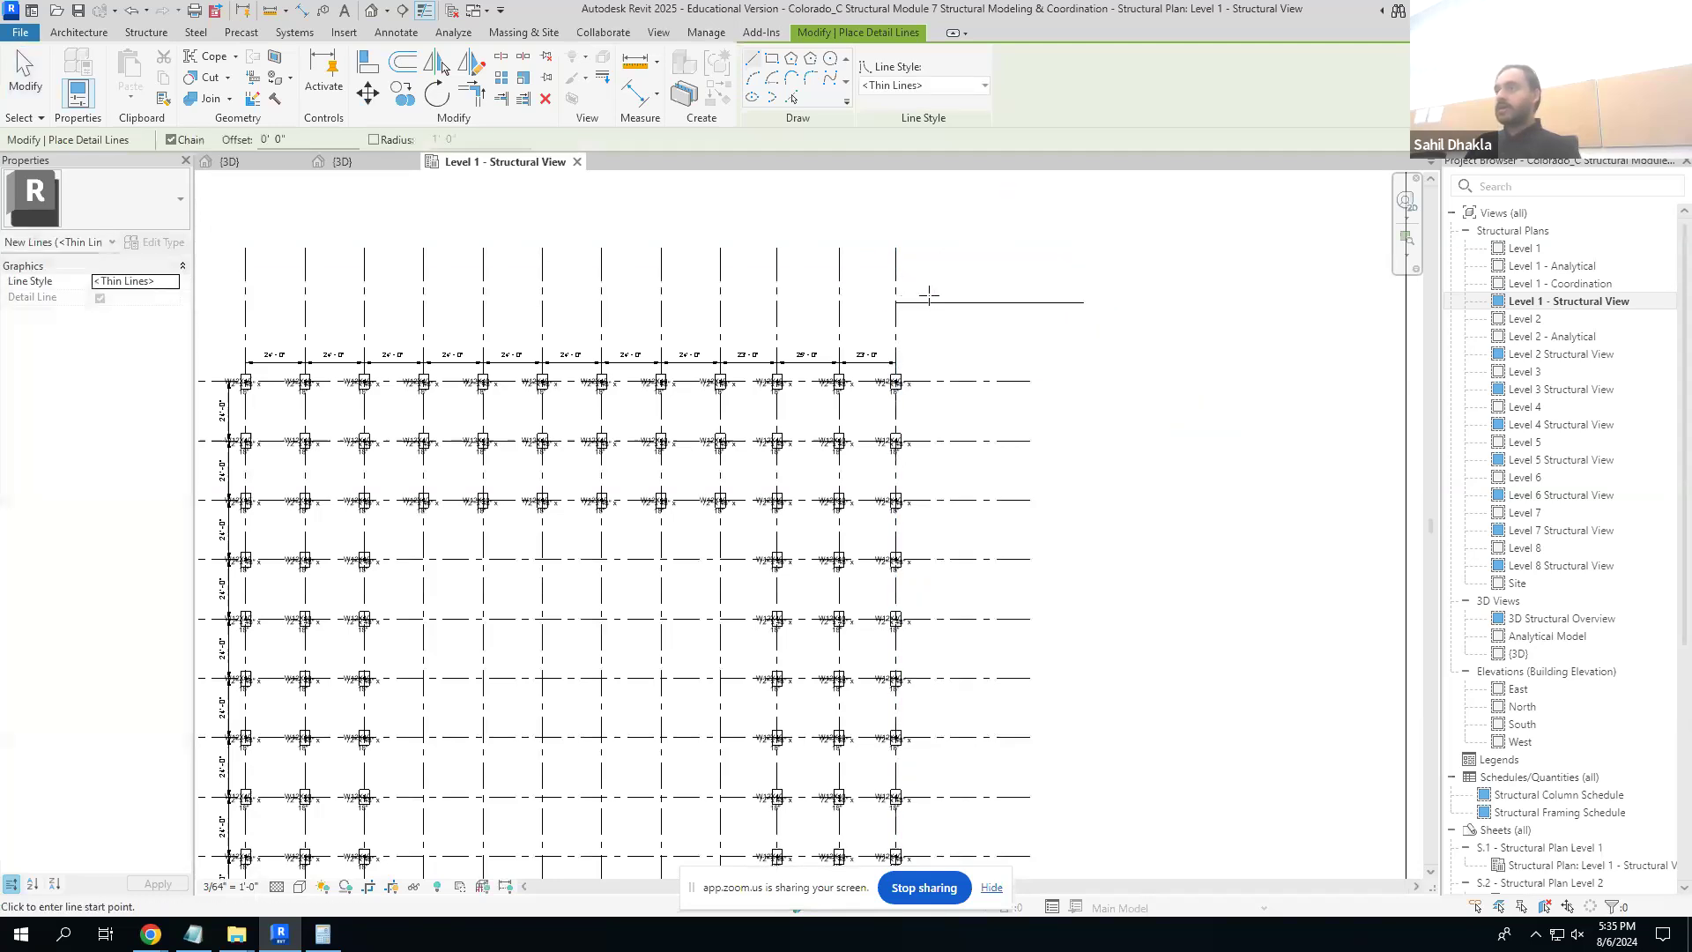
key(Escape)
click(934, 304)
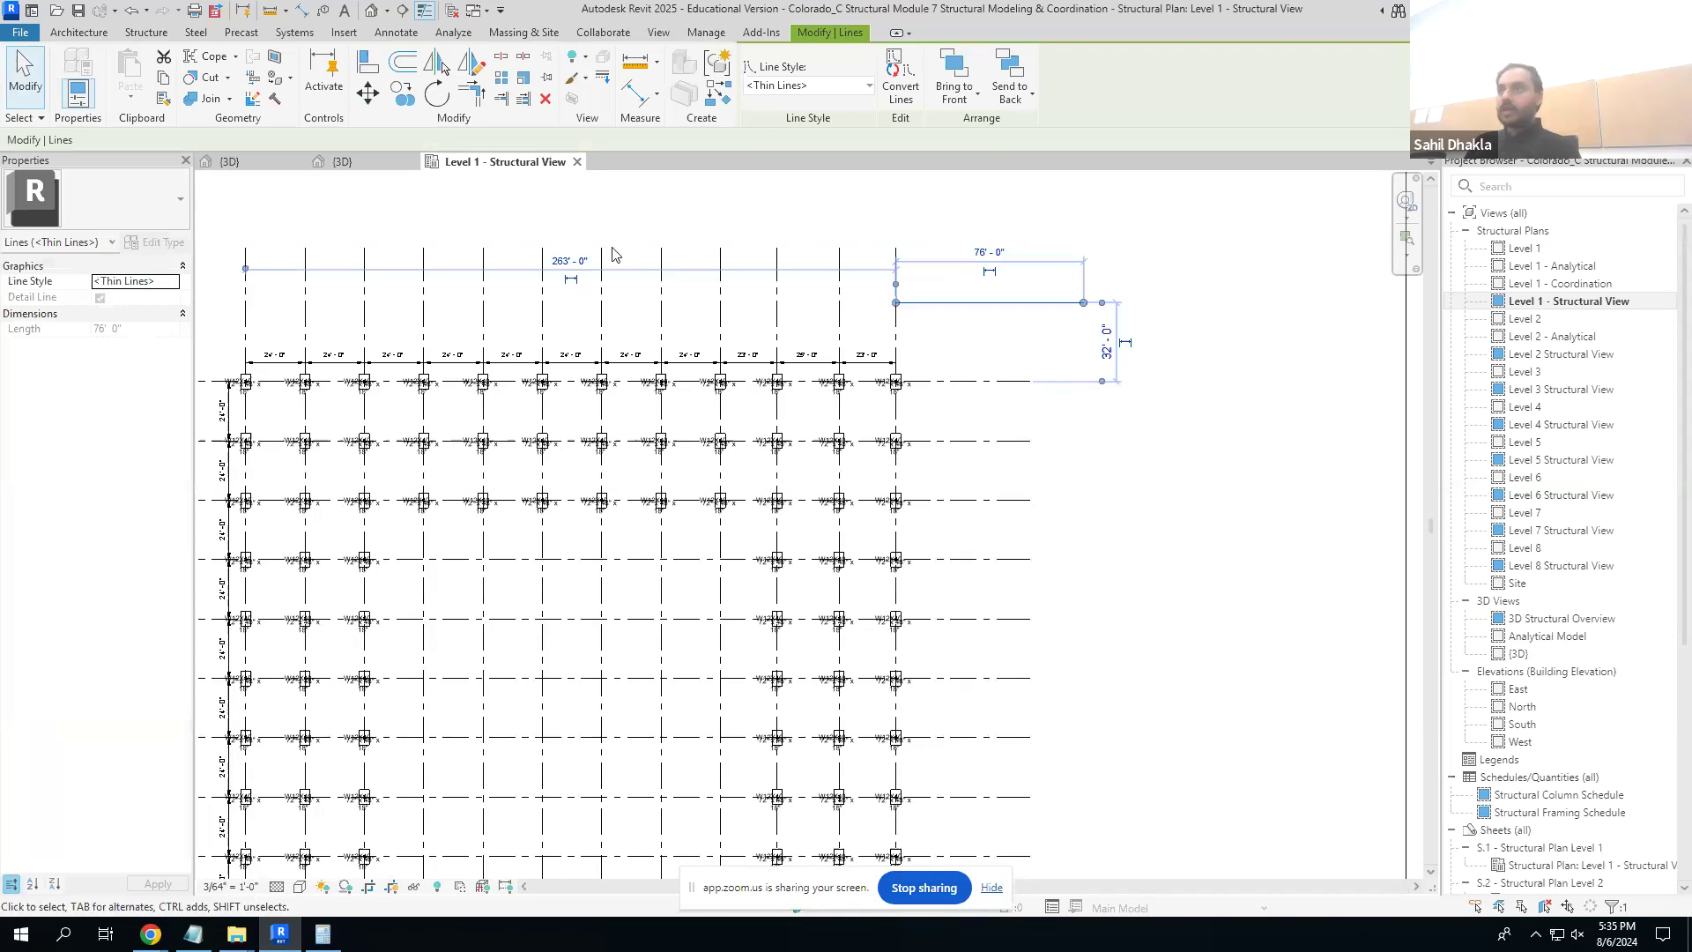
key(Escape)
- Set the plan's orientation to True North and draw a horizontal detail line from the existing detail line's start point on grid 4
click(153, 431)
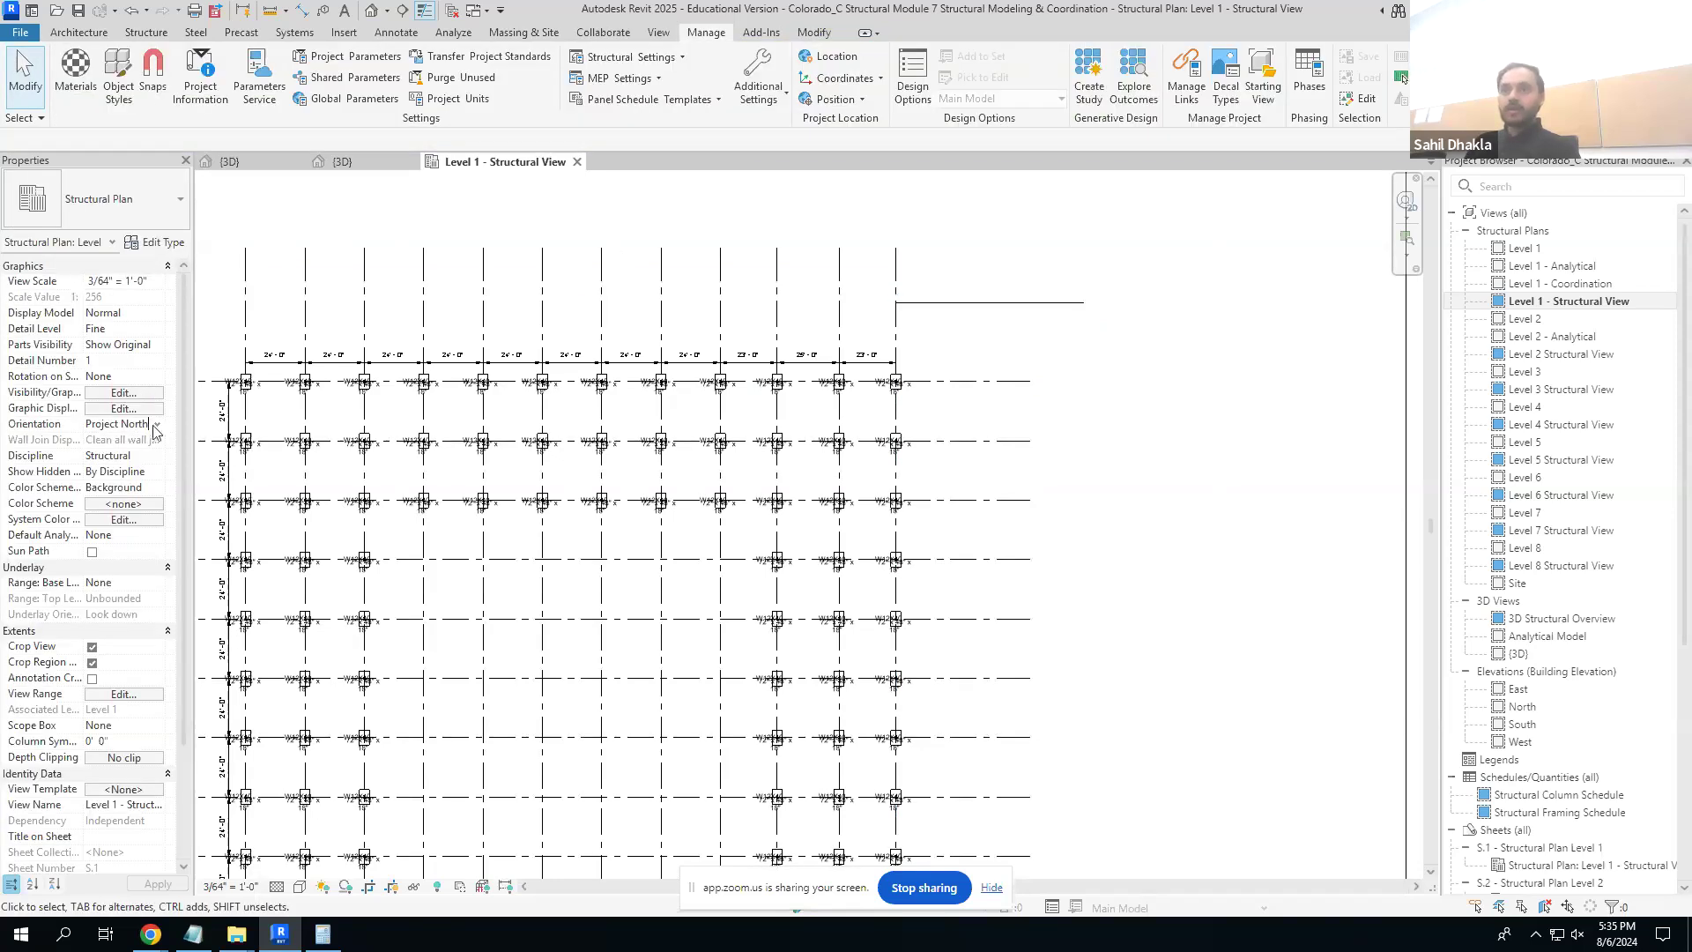
click(157, 424)
click(128, 455)
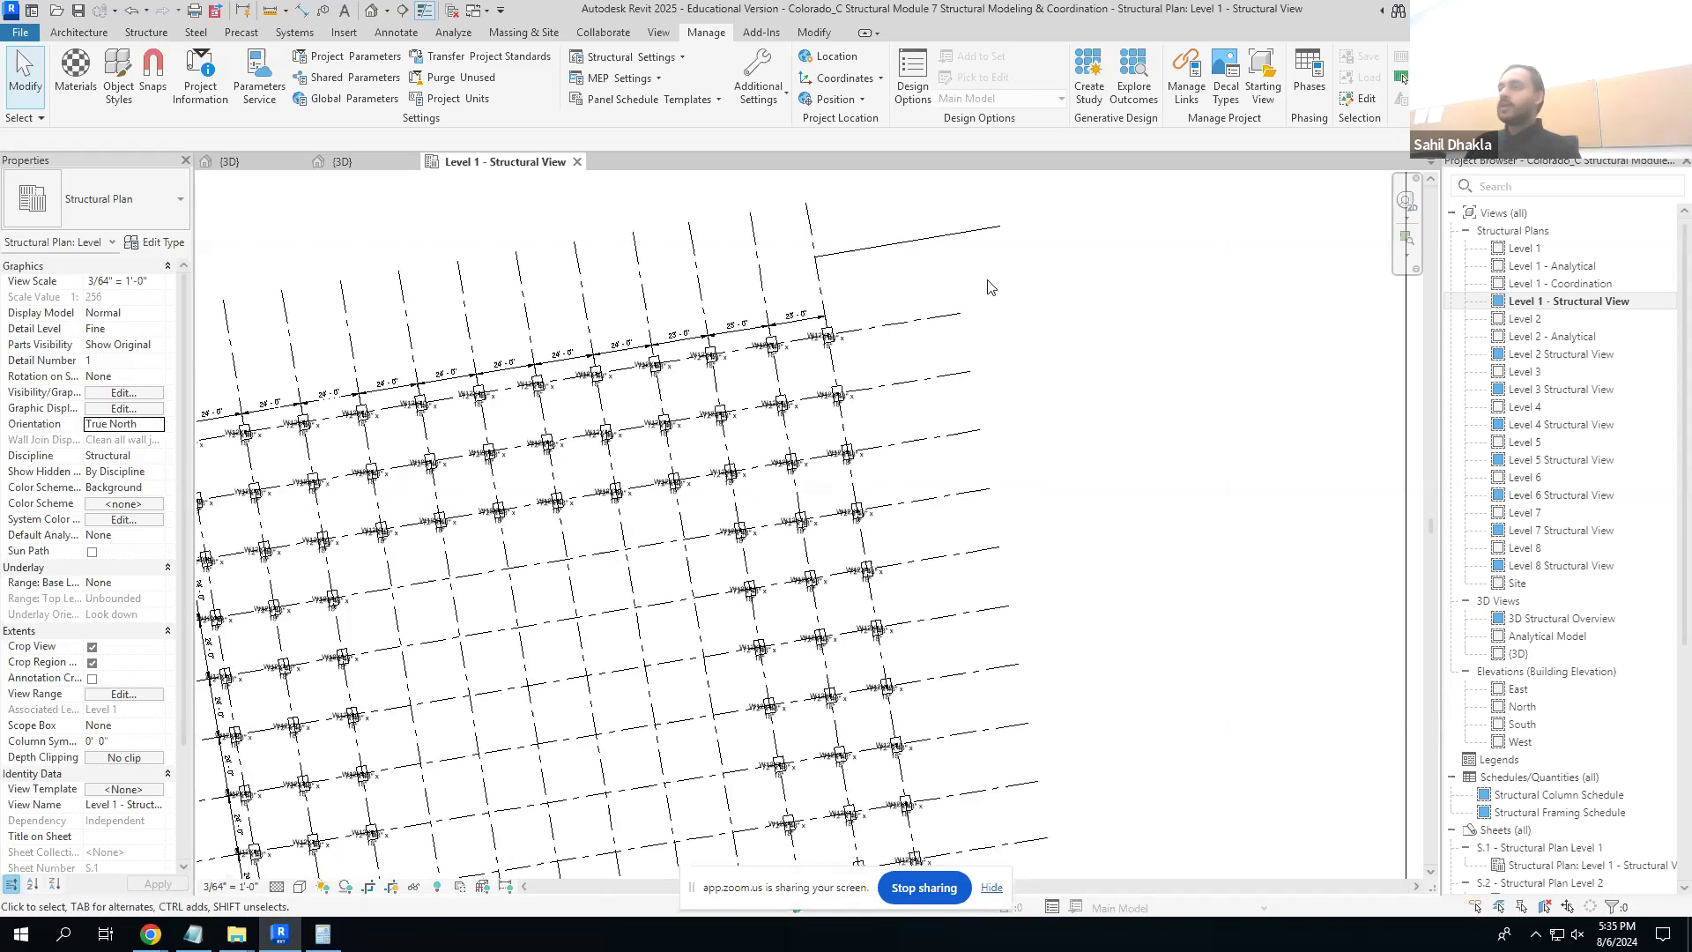
key(d)
key(l)
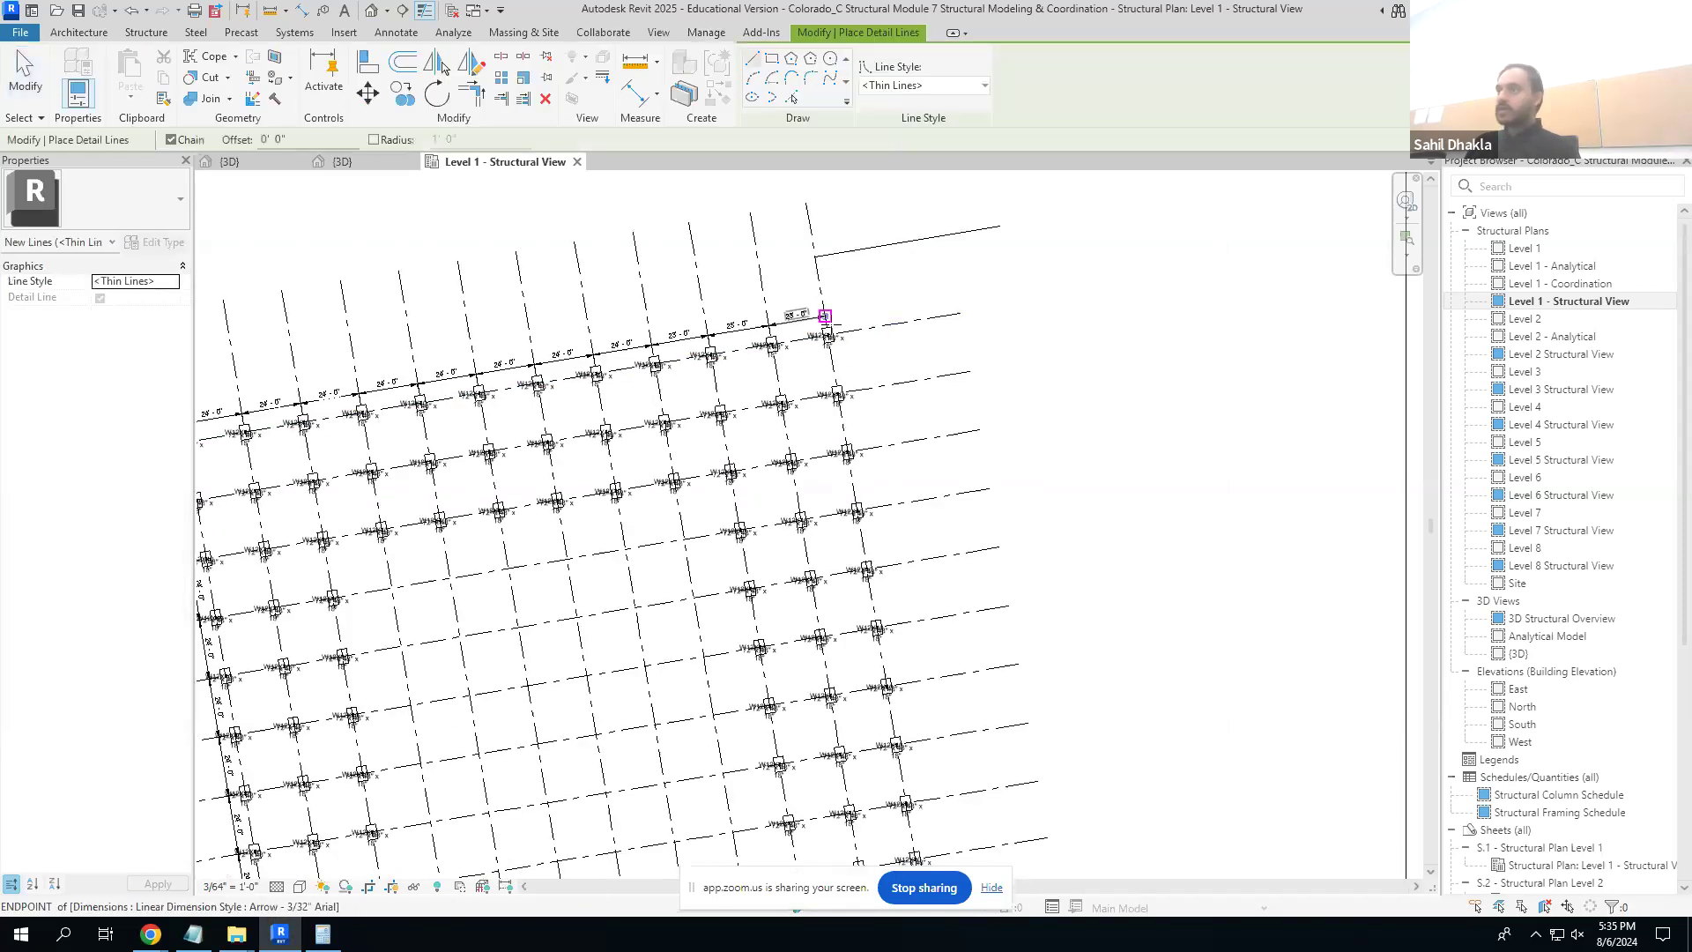
click(815, 257)
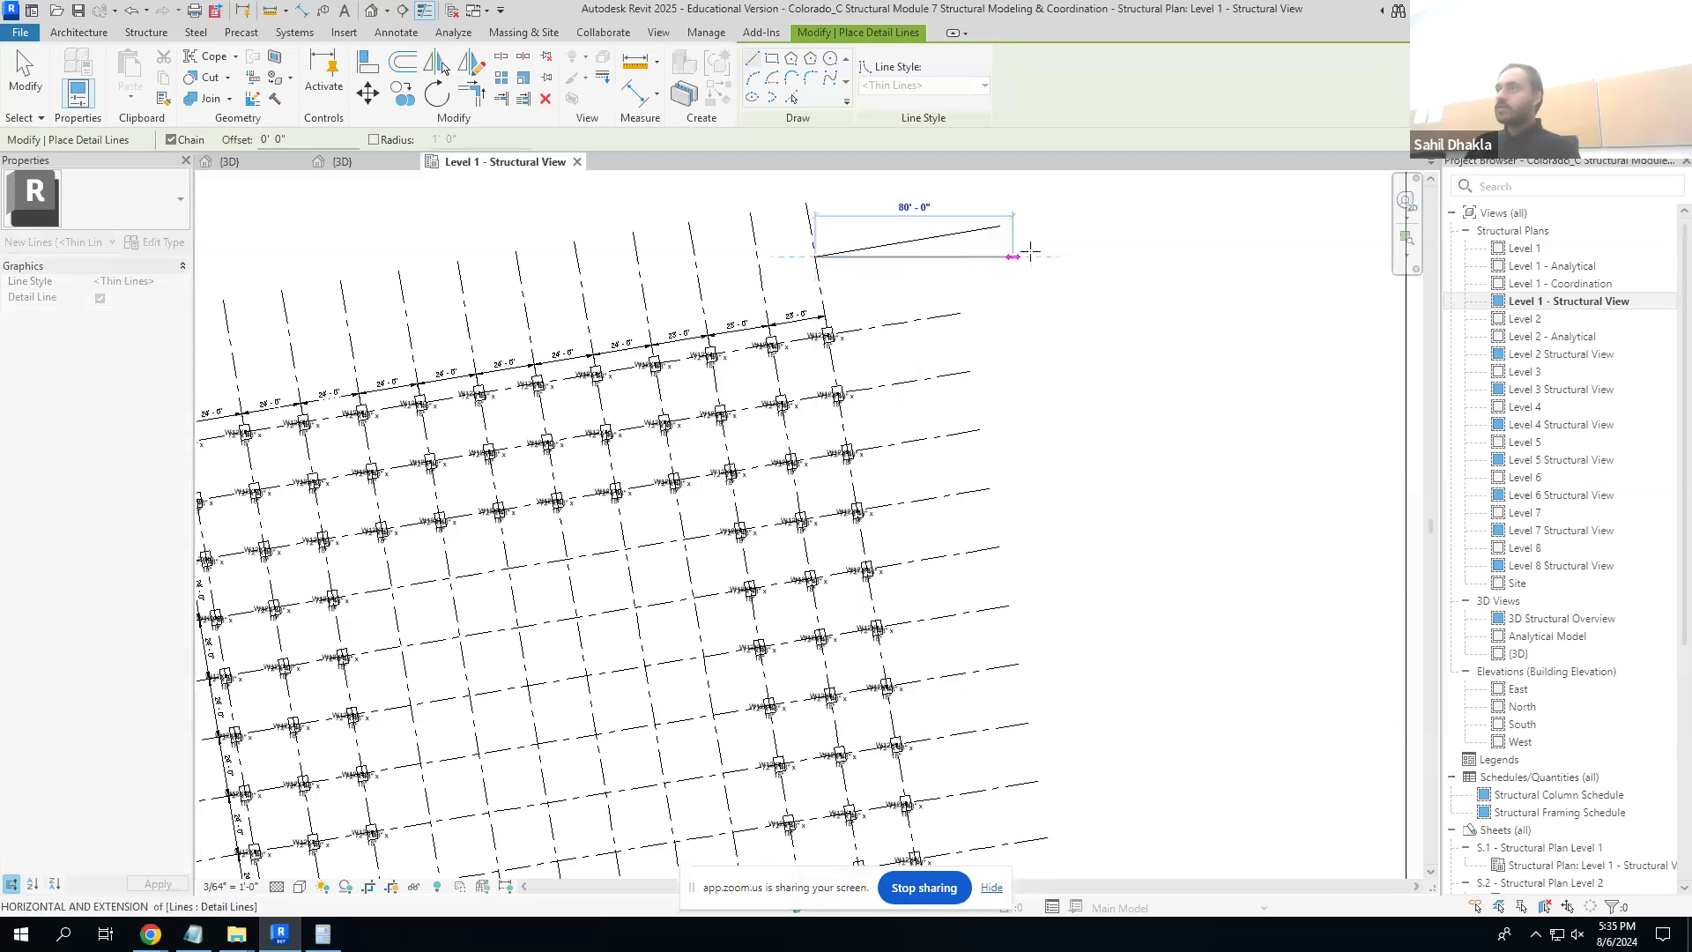
click(1052, 251)
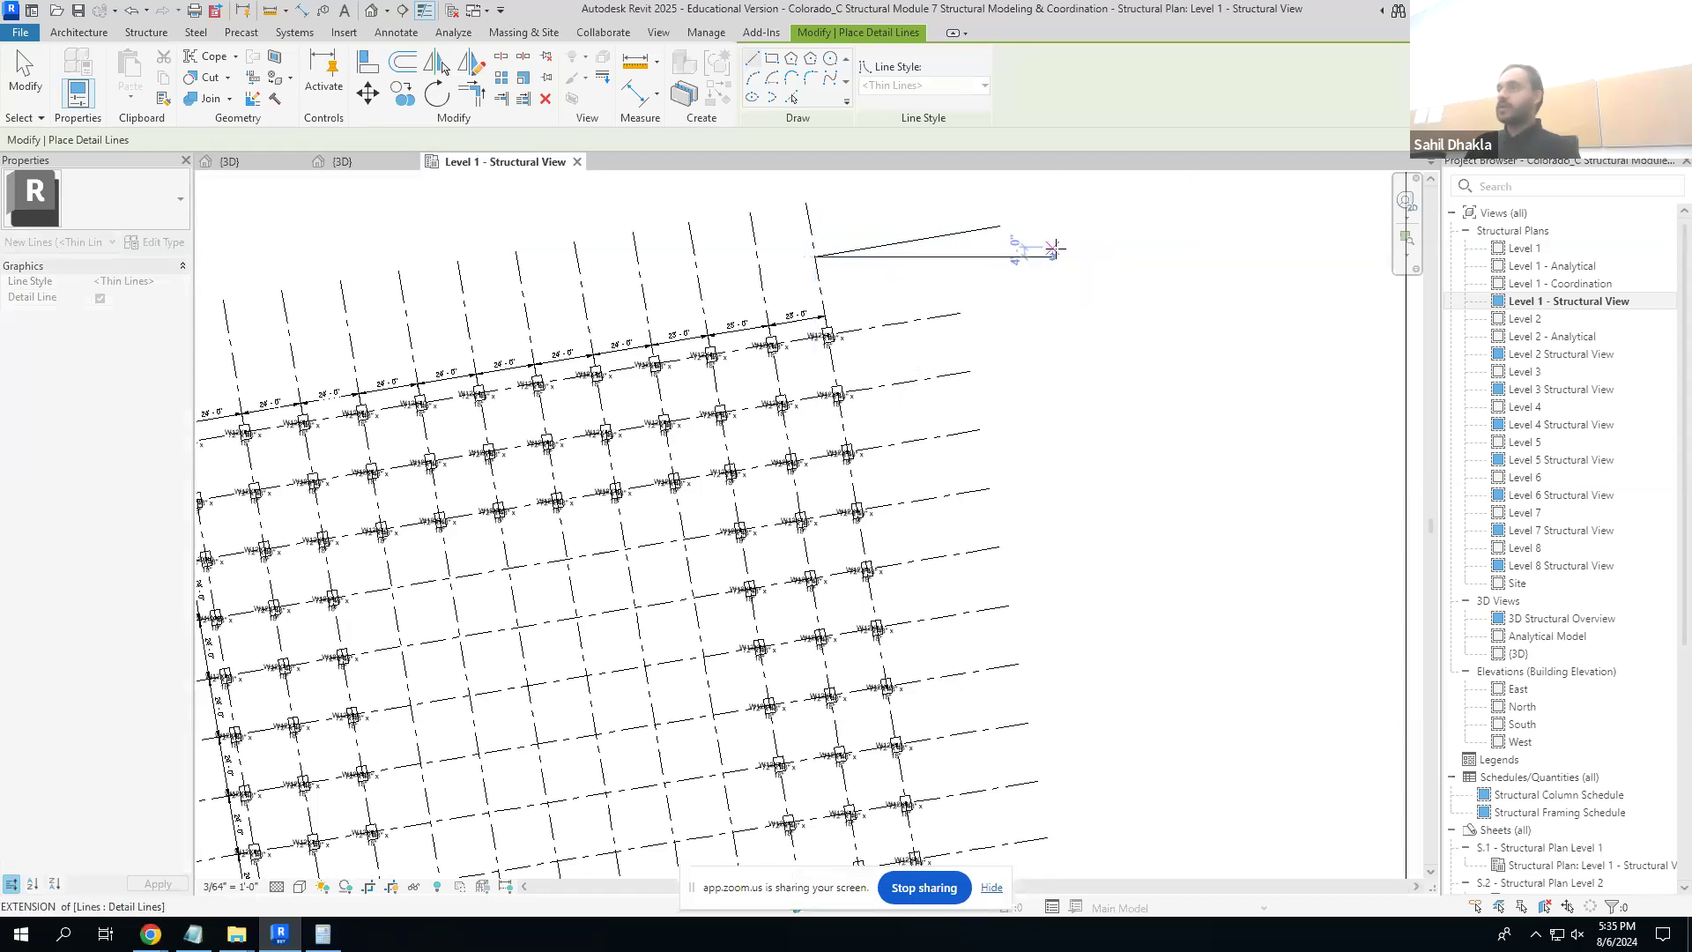
key(Escape)
key(Escape)
scroll(883, 247, up, 2)
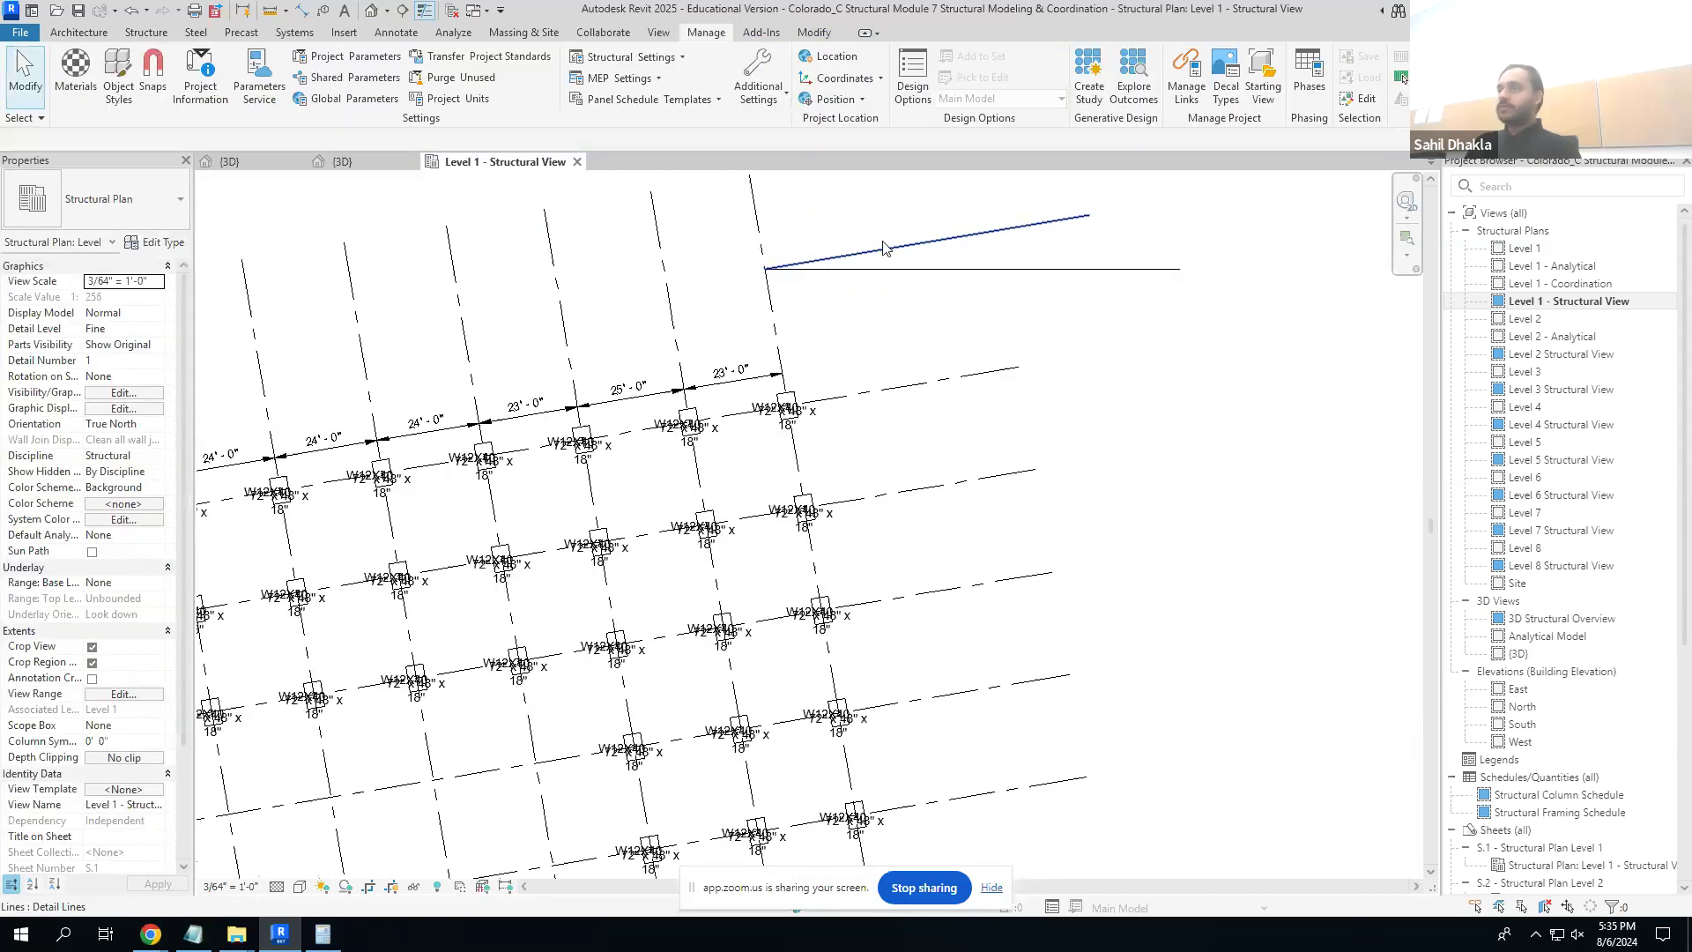
scroll(884, 247, down, 2)
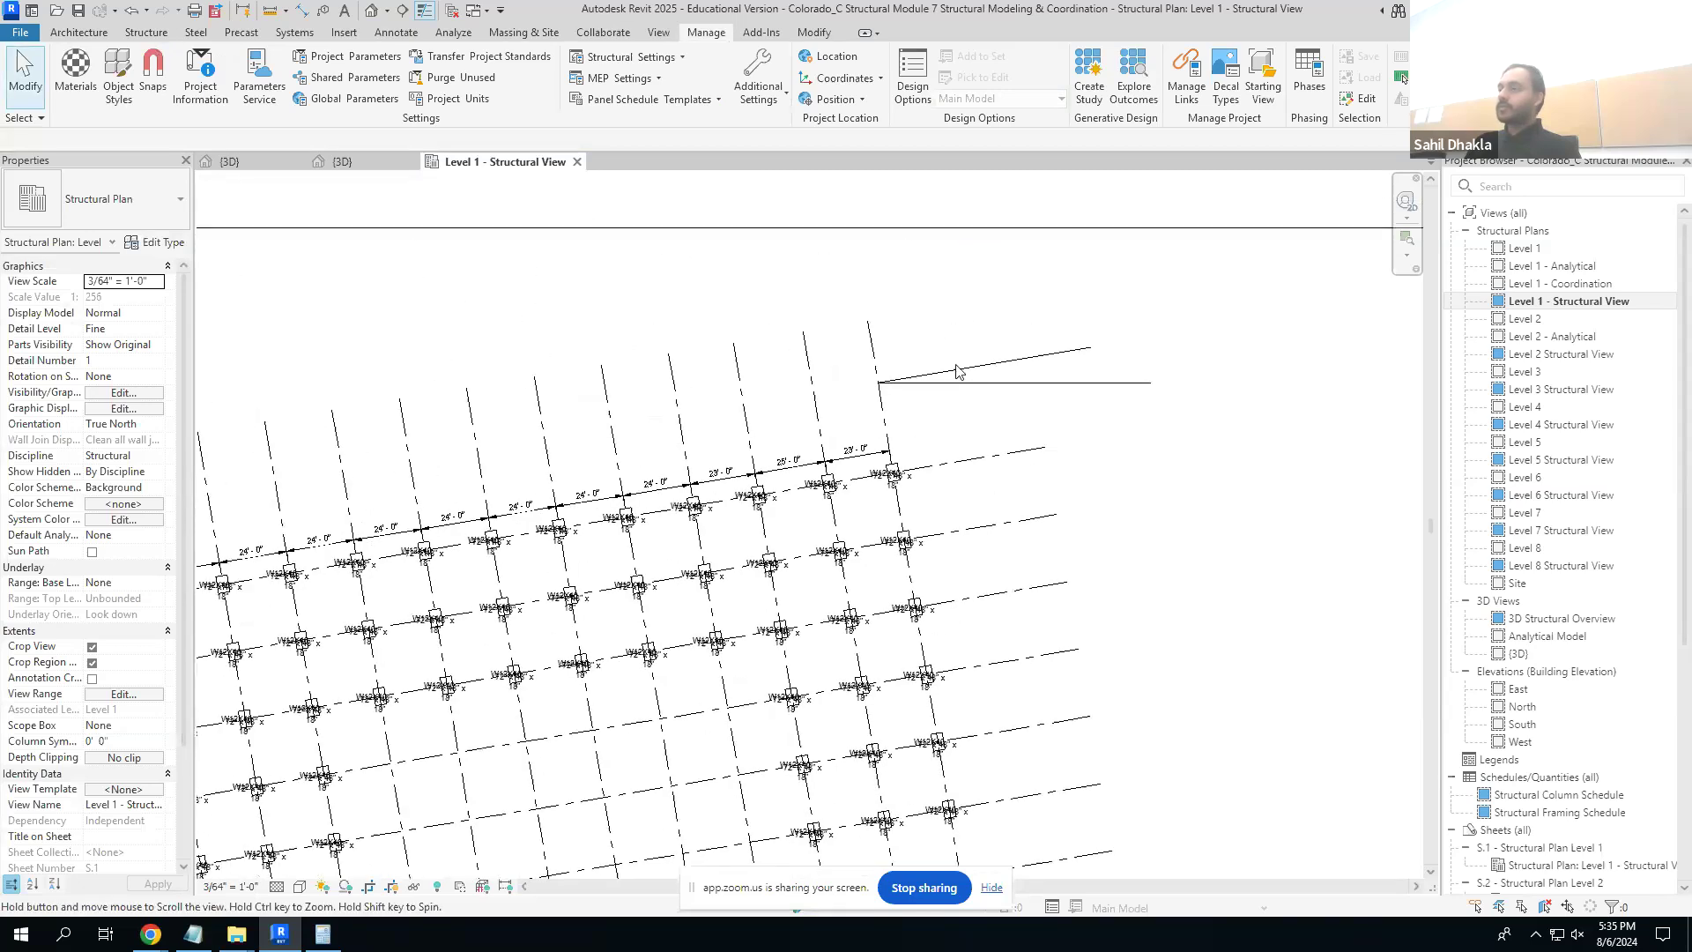
- Set the plan's orientation to Project North and add an angular dimension between the two detail lines
click(157, 424)
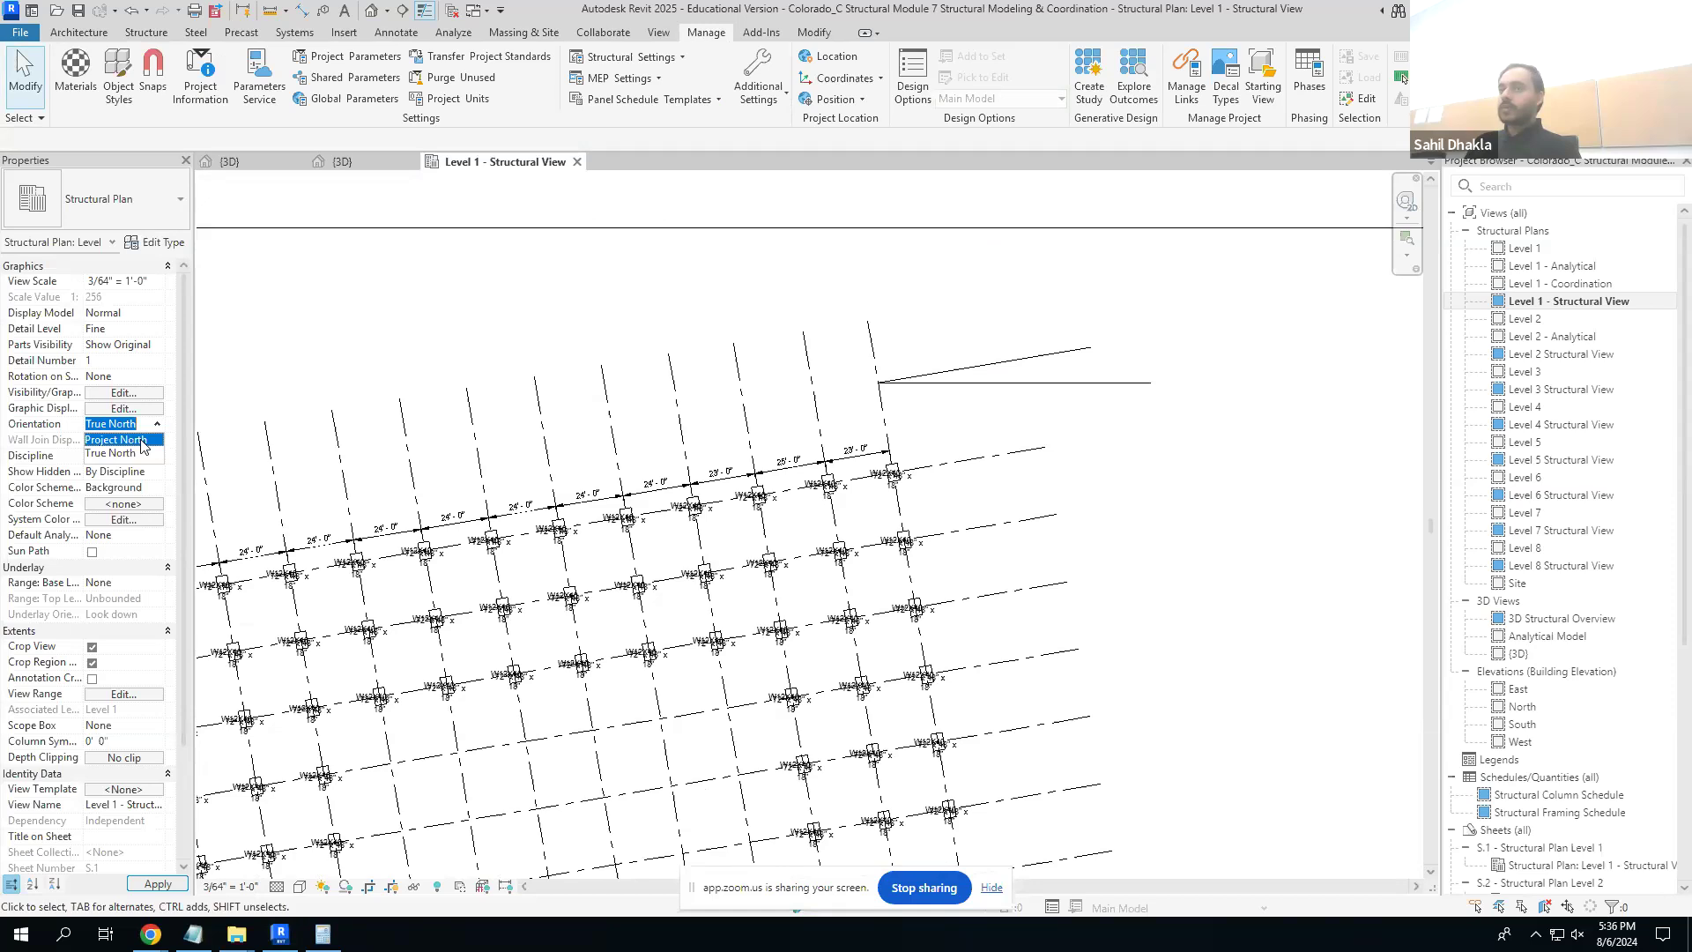
click(142, 445)
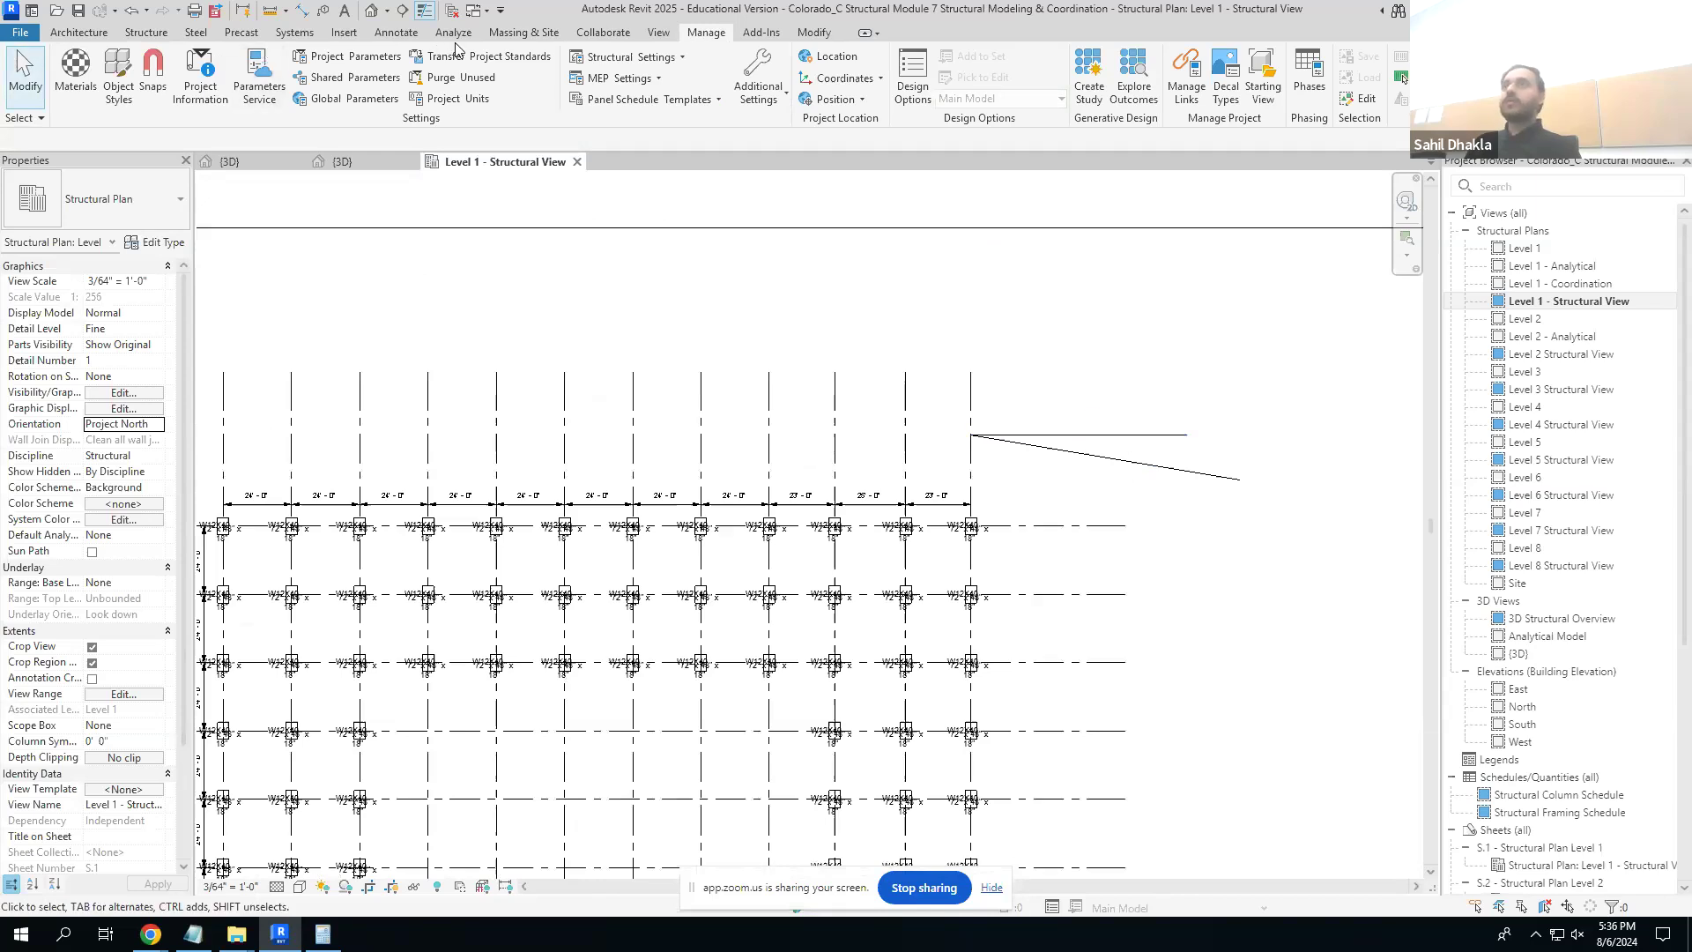
click(399, 34)
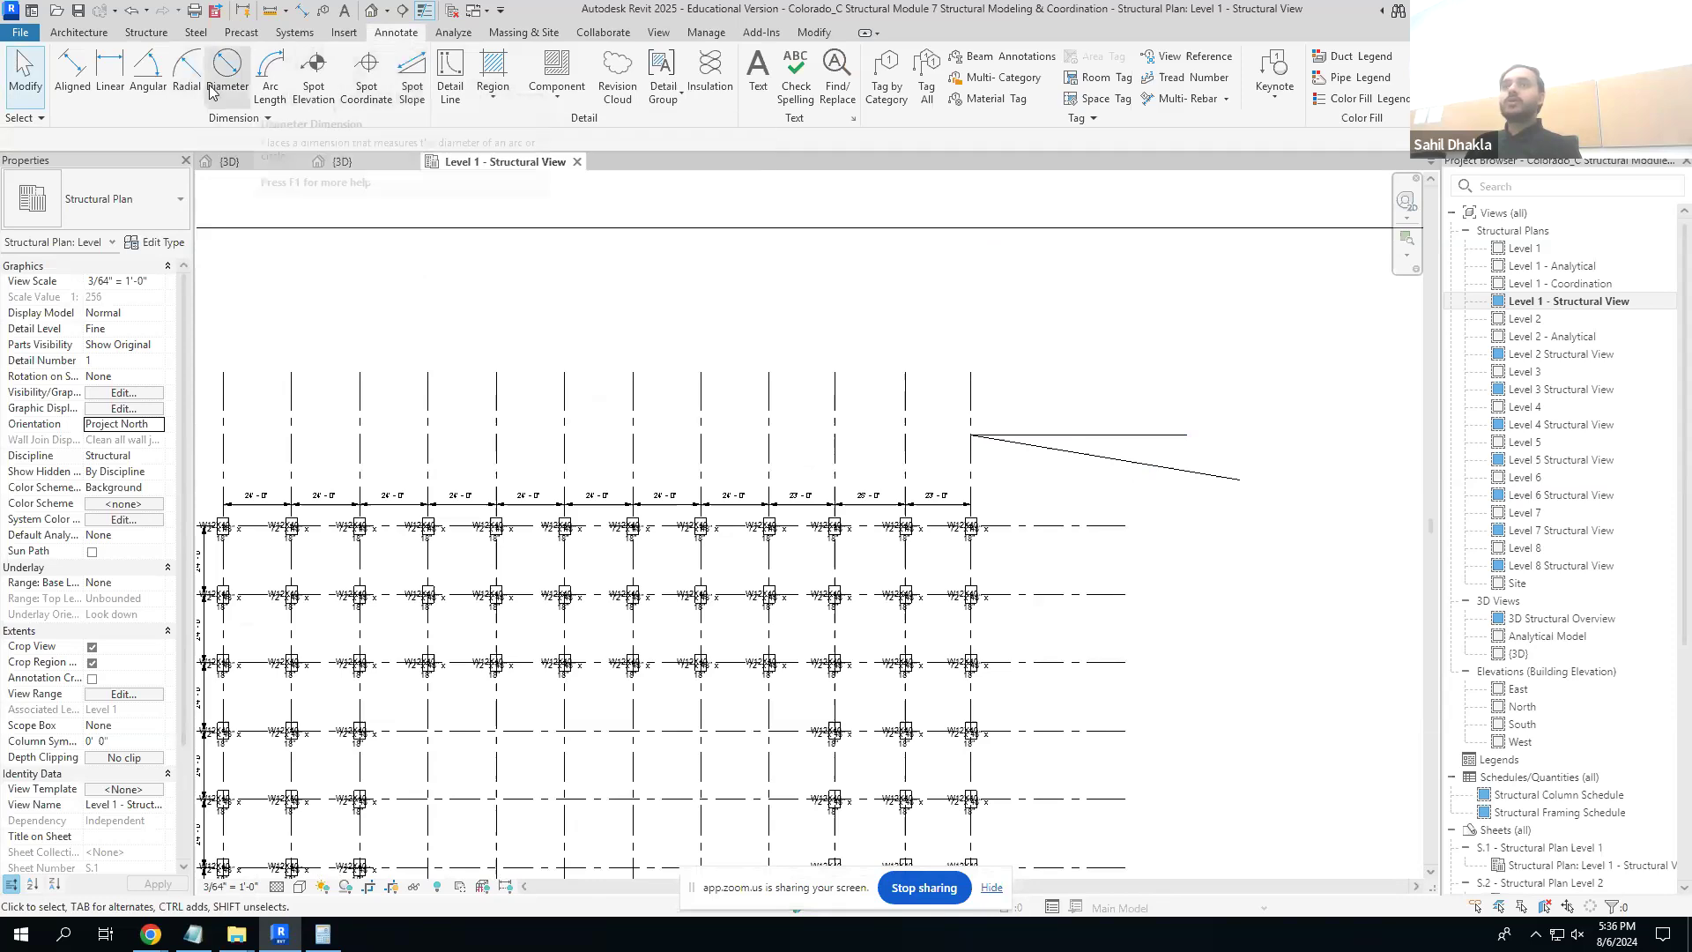
click(148, 71)
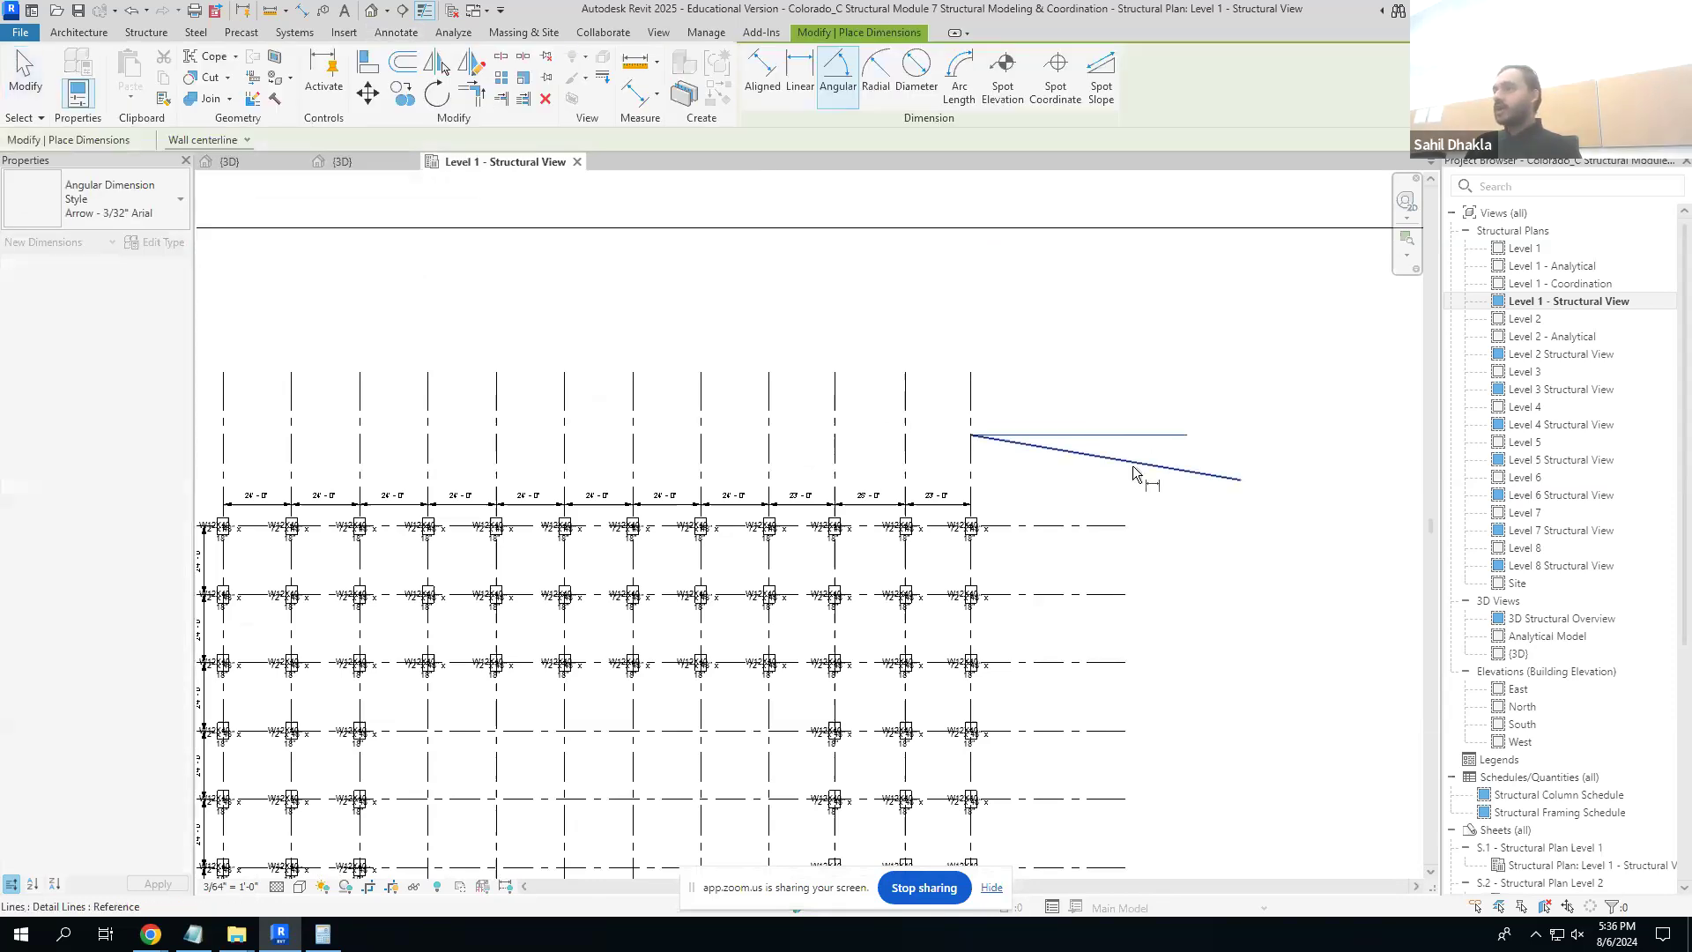
click(1138, 469)
scroll(1139, 463, up, 5)
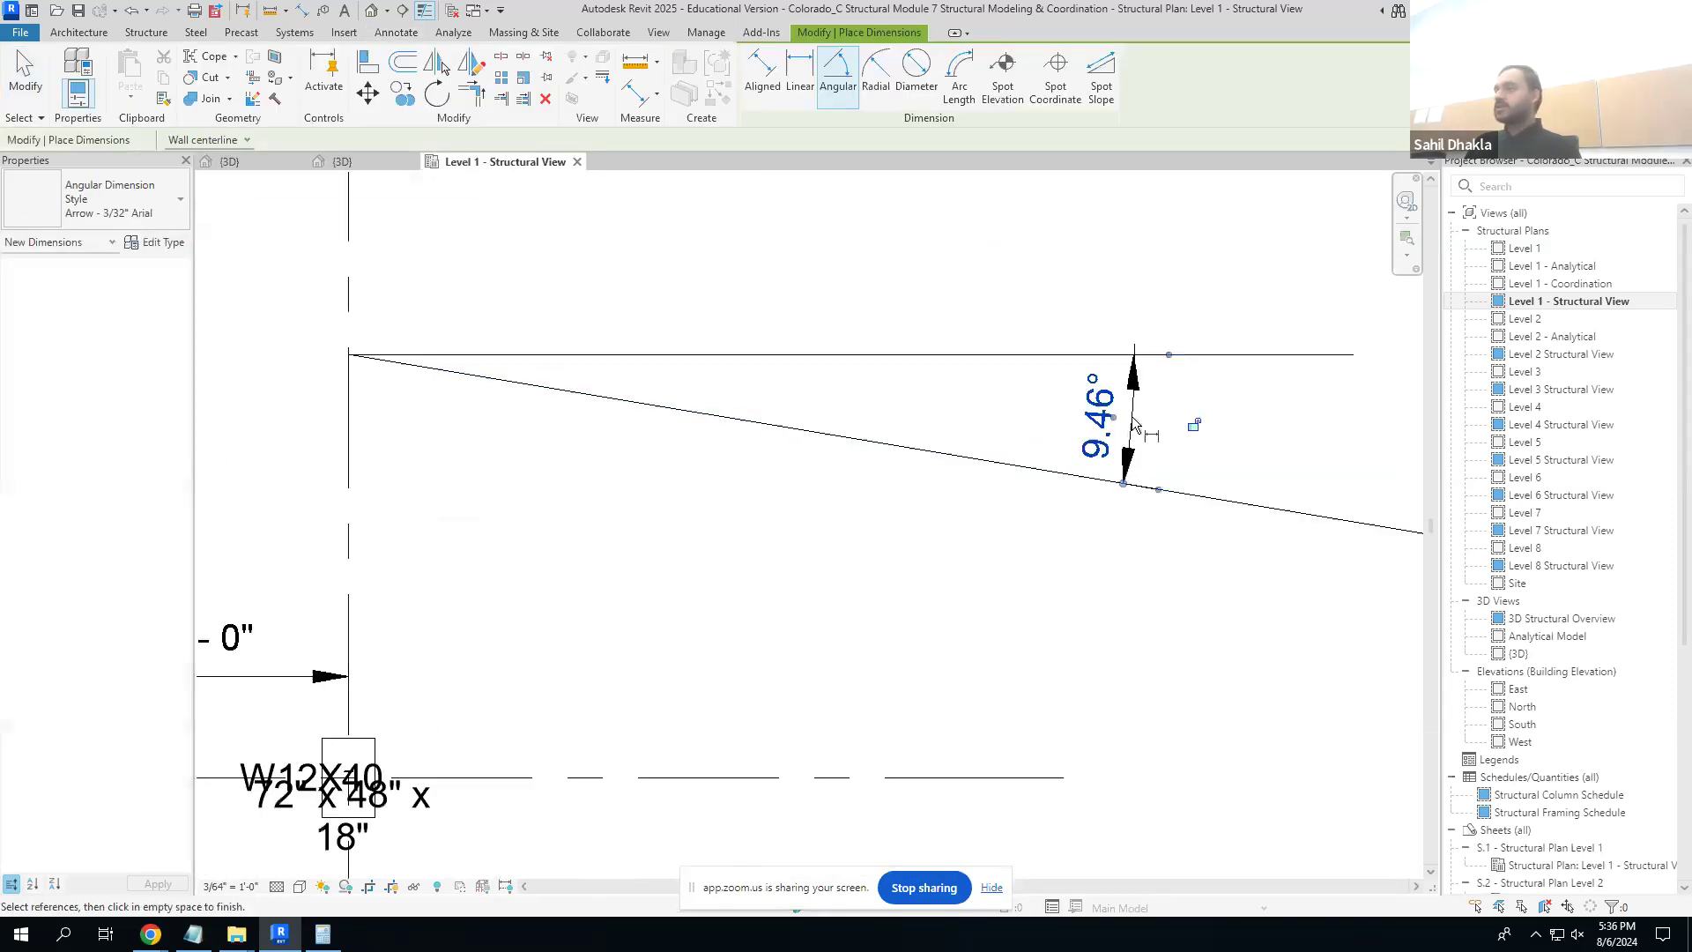
click(1134, 424)
key(Escape)
key(Escape)
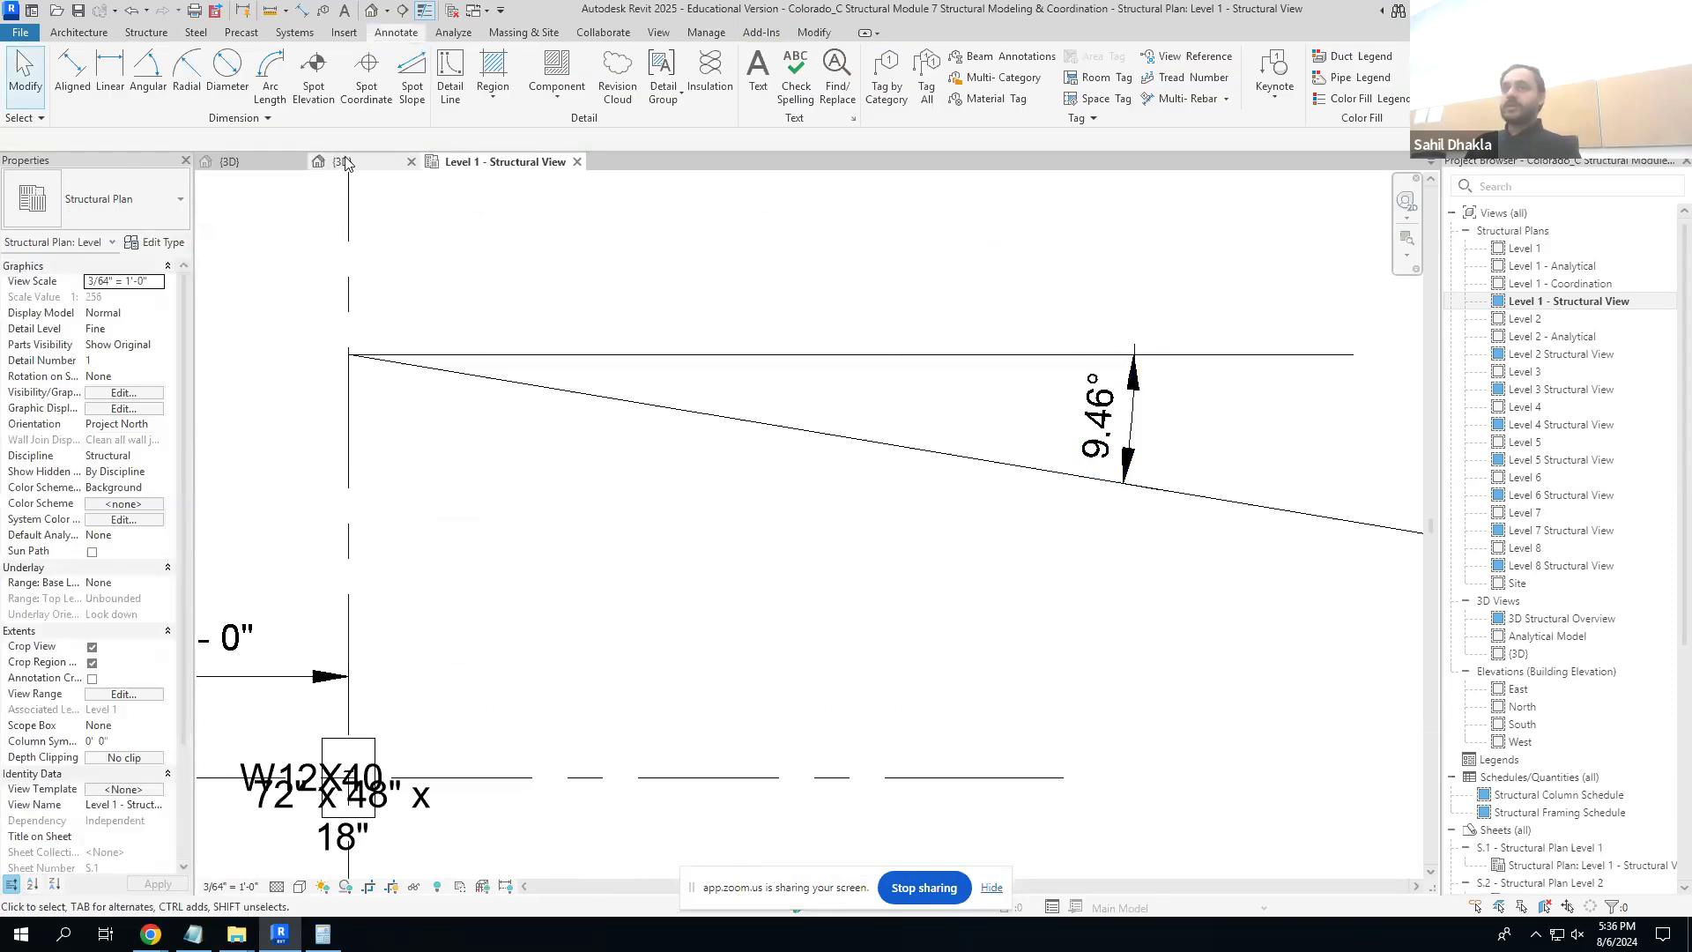
- Compare the site's angle from project north to true north with the angular dimension in the Level 1 - Structural View plan
click(342, 162)
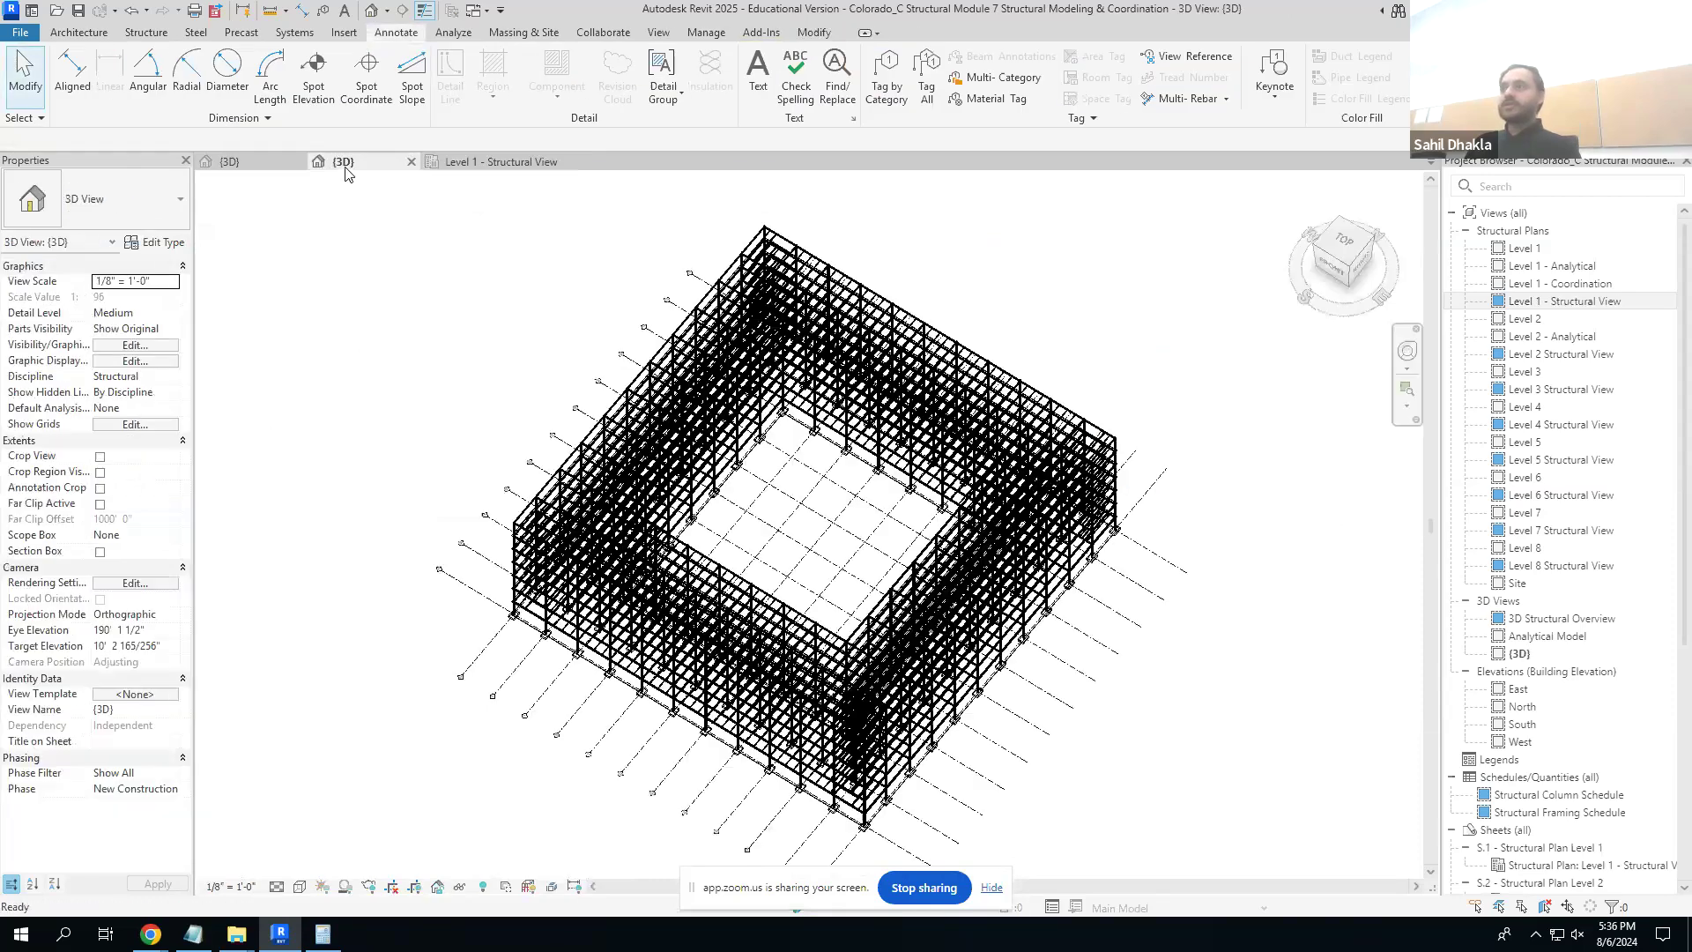
click(612, 35)
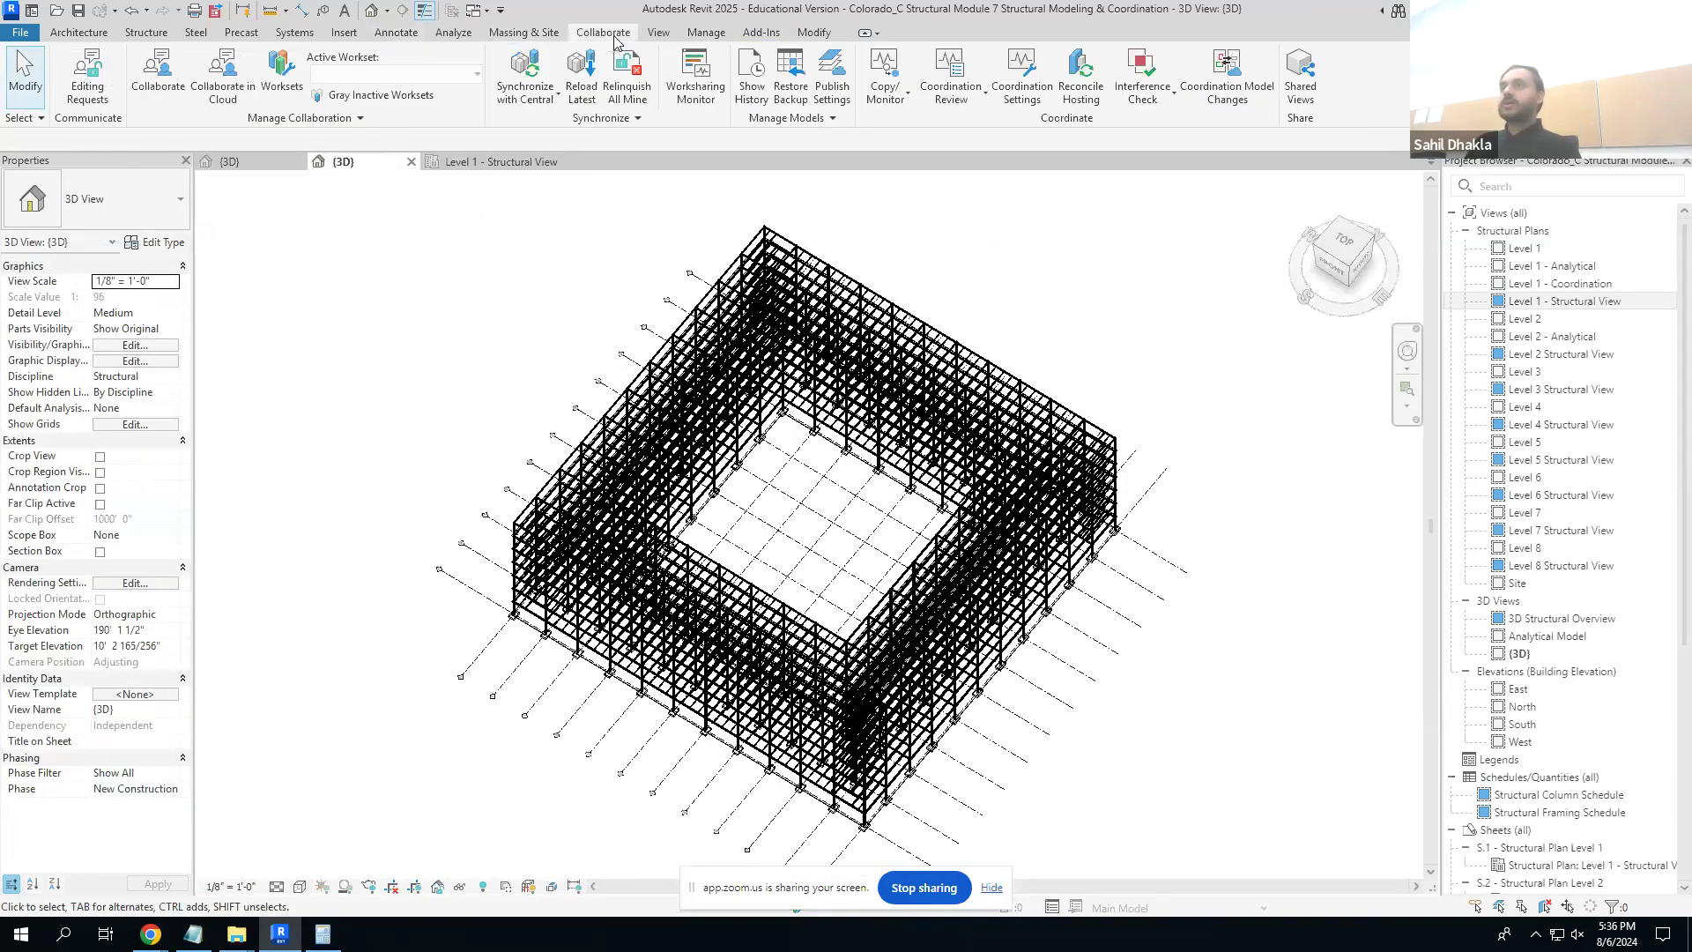
click(705, 33)
click(838, 58)
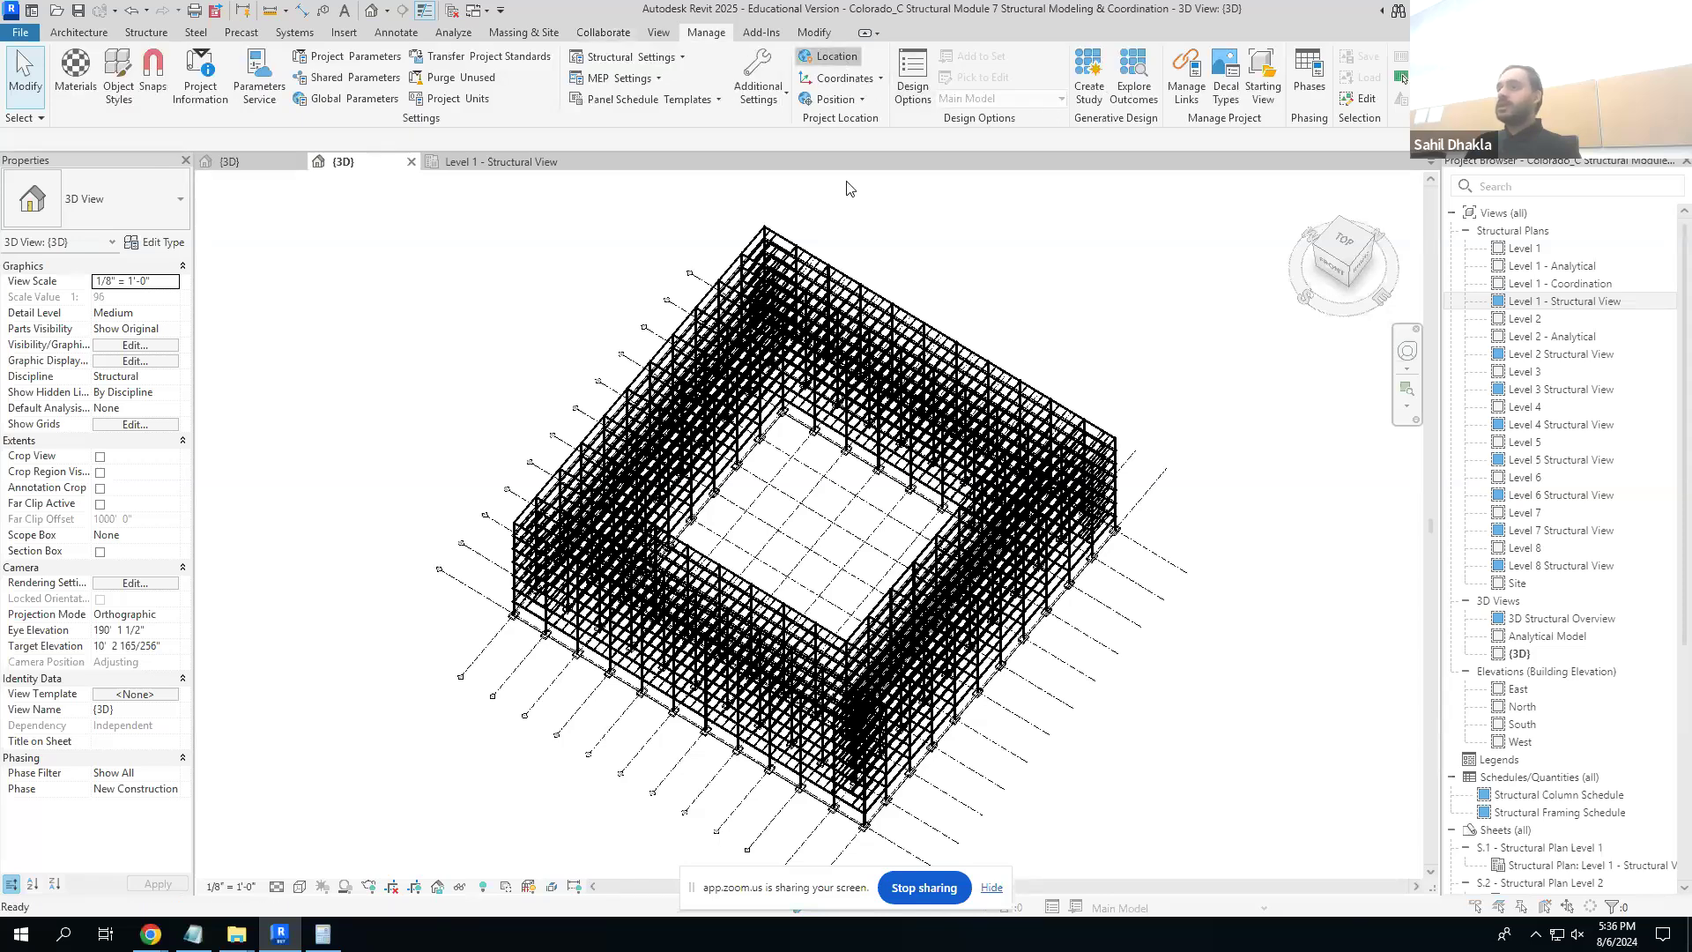
click(677, 310)
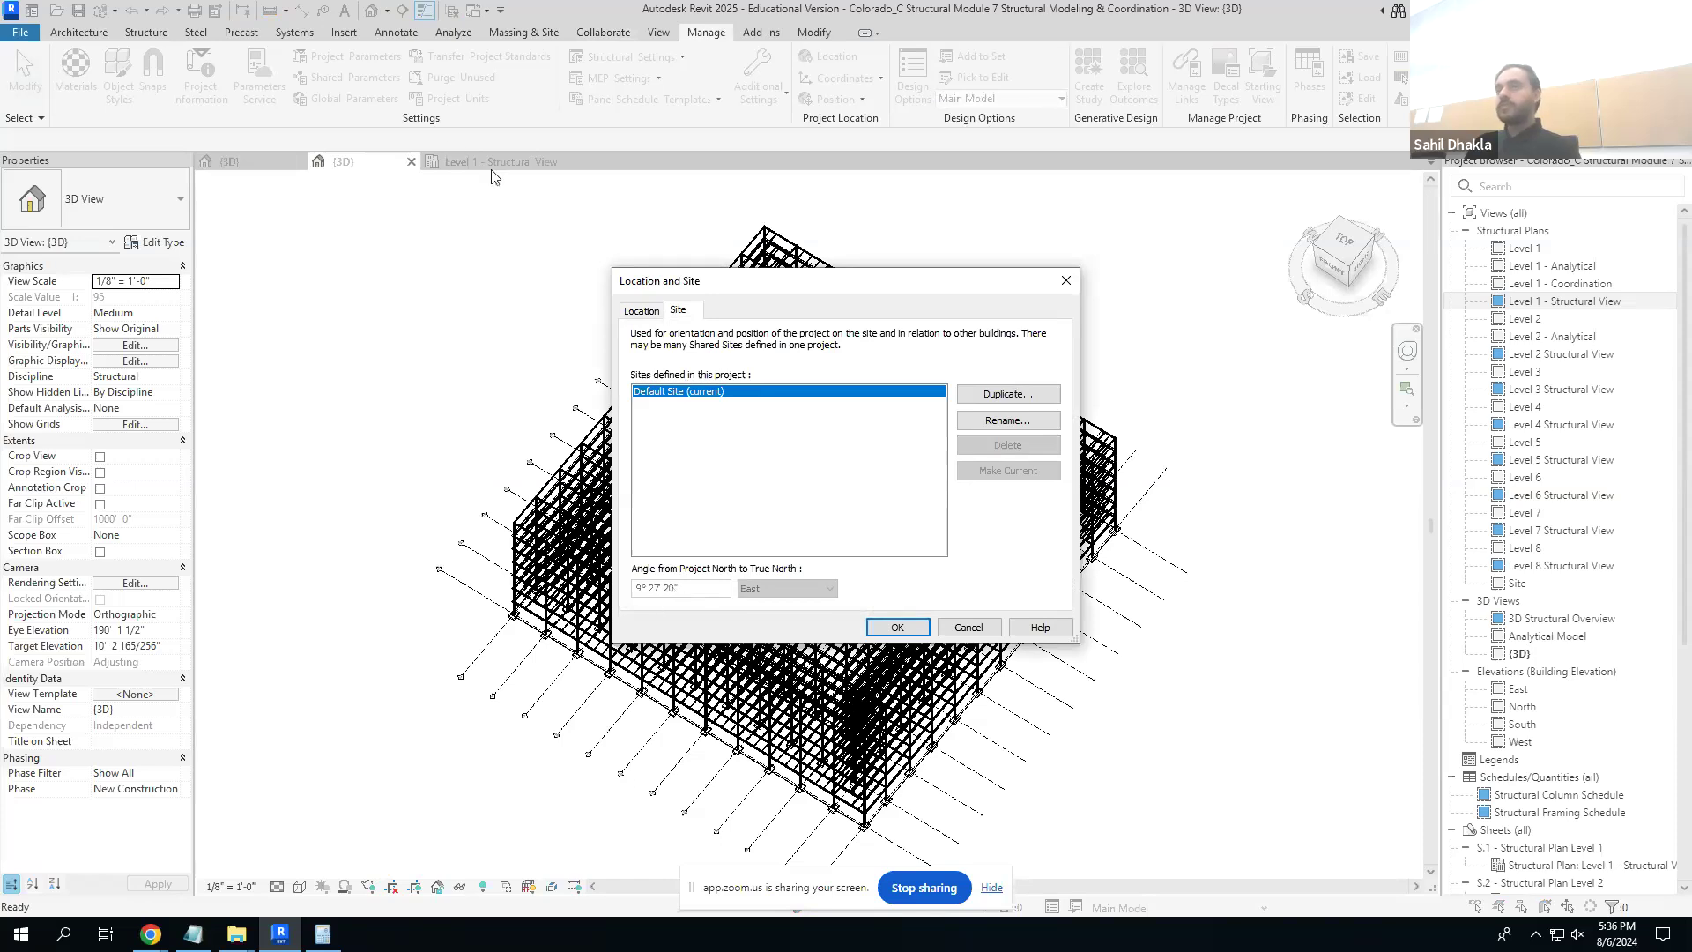
click(968, 627)
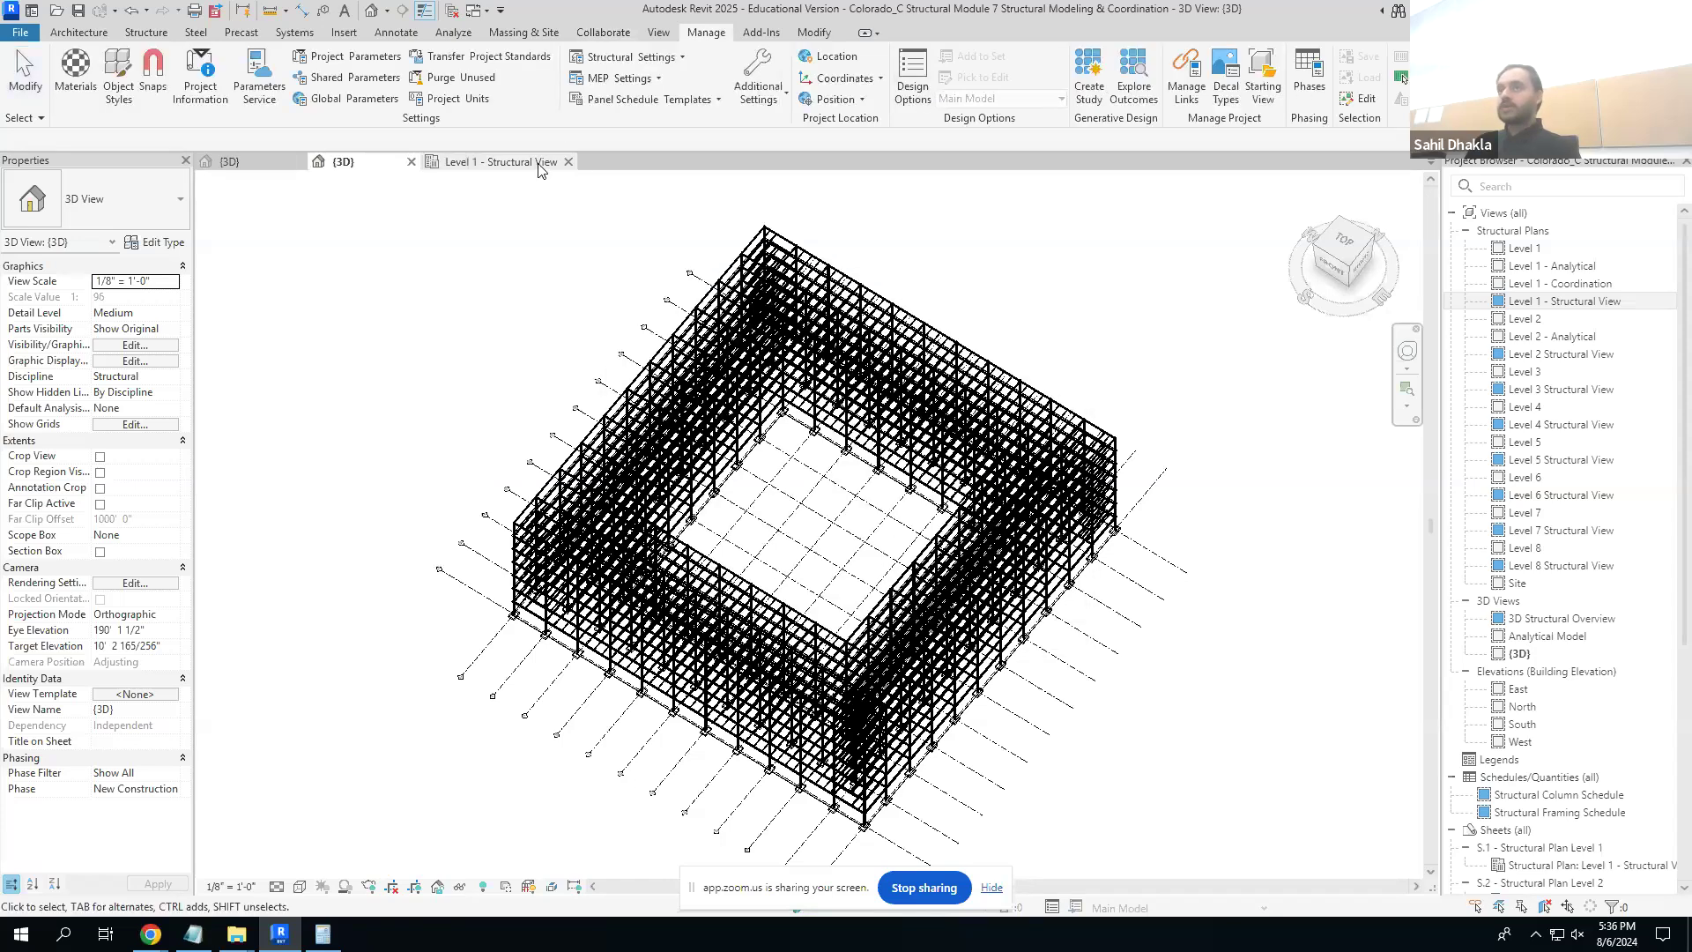
click(497, 161)
scroll(1049, 308, up, 8)
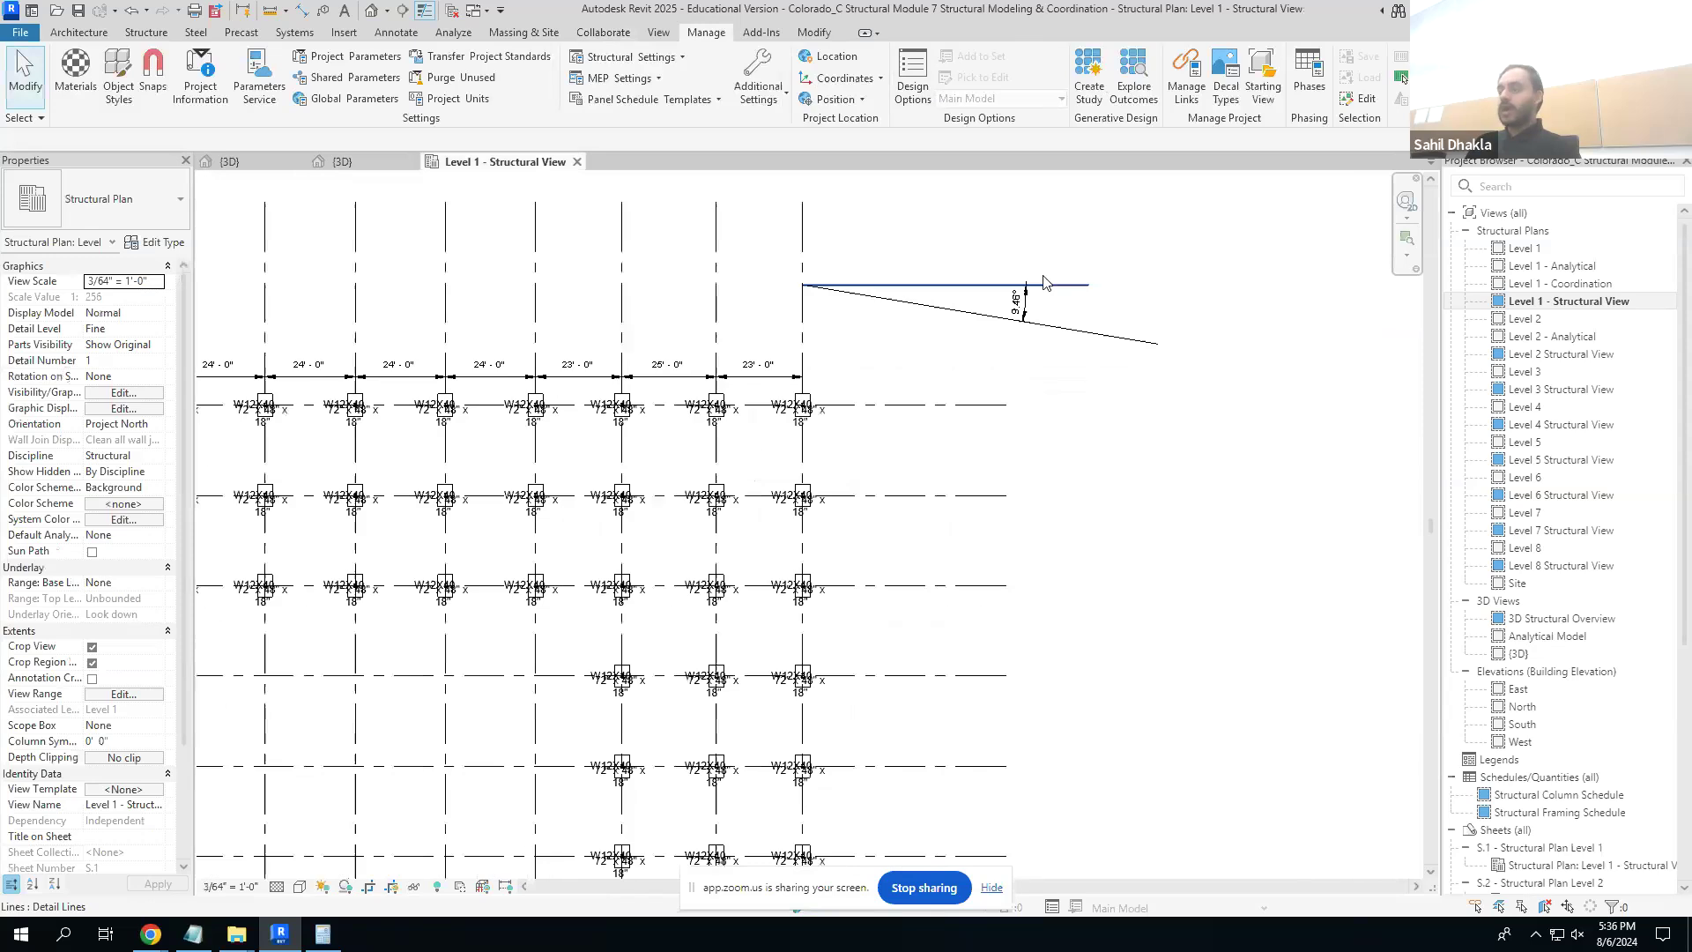
scroll(1029, 468, down, 1)
middle_drag(1029, 468, 1088, 564)
scroll(1112, 527, down, 1)
scroll(1112, 533, down, 1)
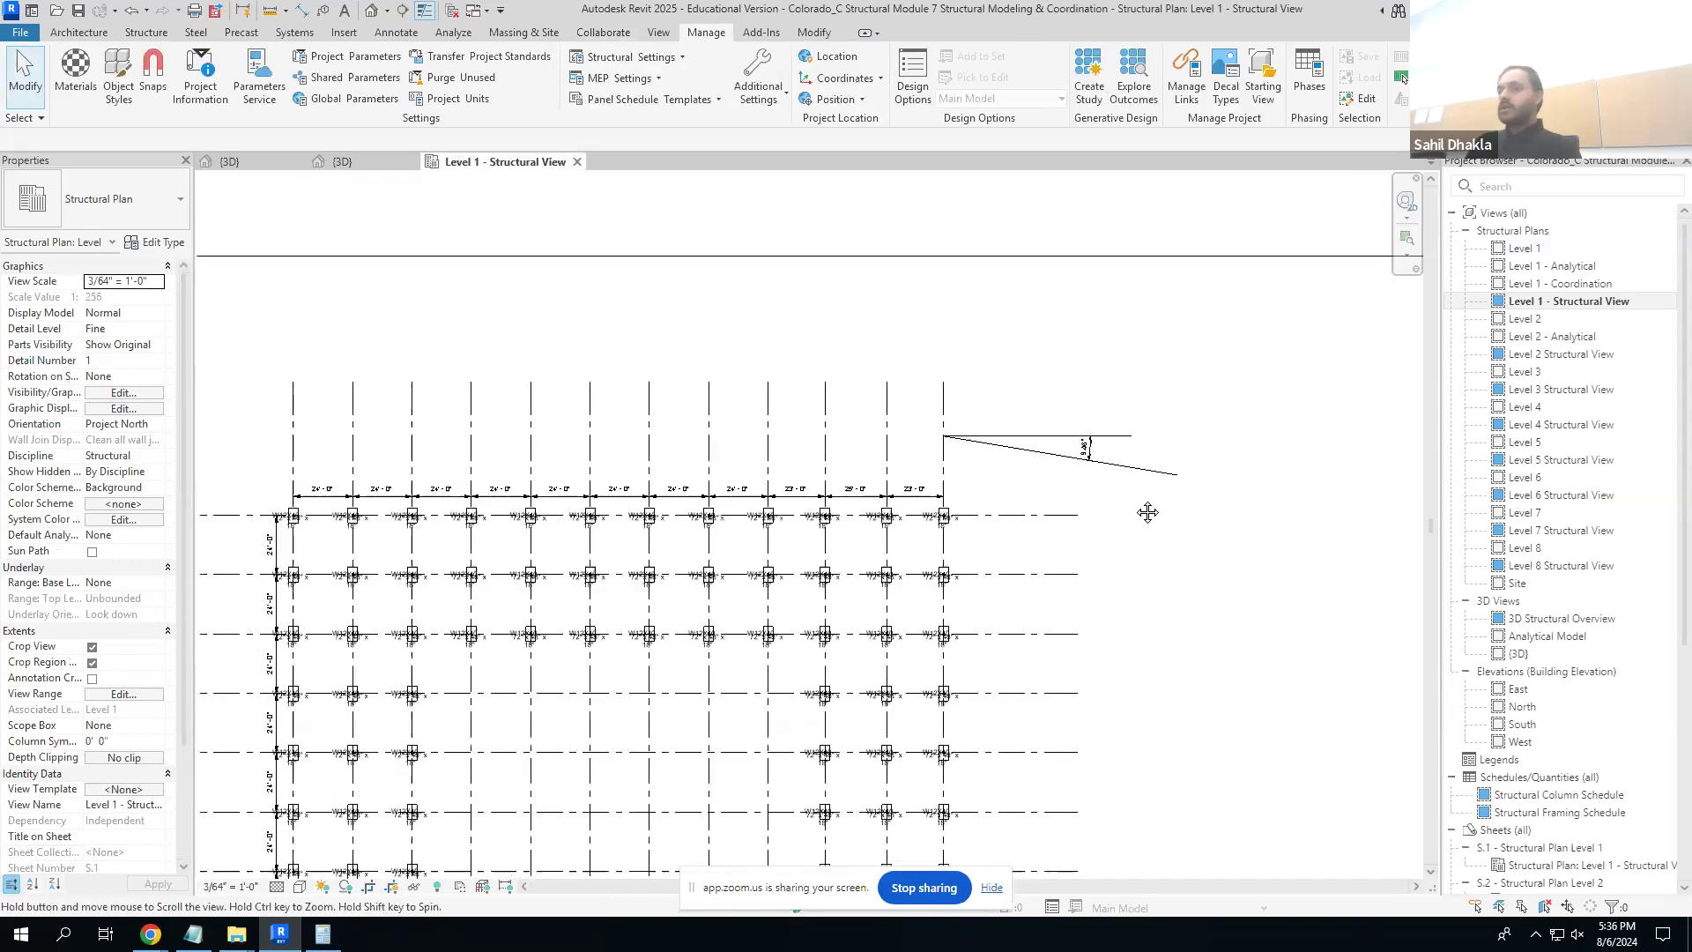
middle_drag(1143, 506, 1190, 415)
- Rotate Project North by aligning it to the sloped detail line starting at grid 4, and accept the resulting warnings
click(837, 78)
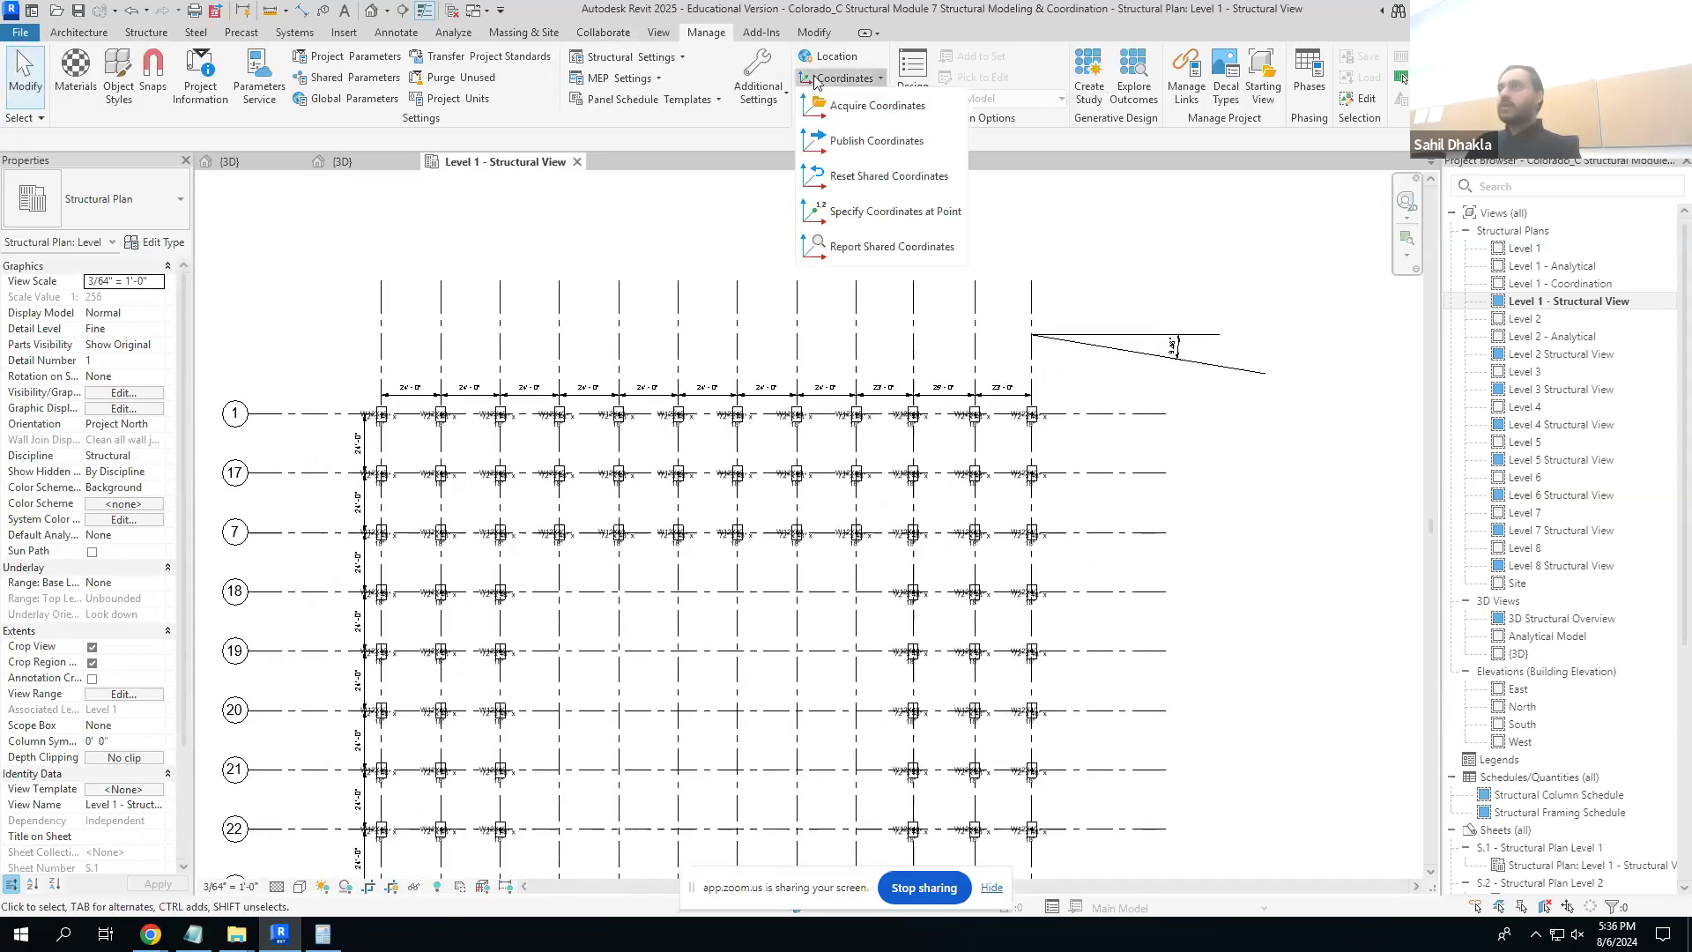
click(845, 61)
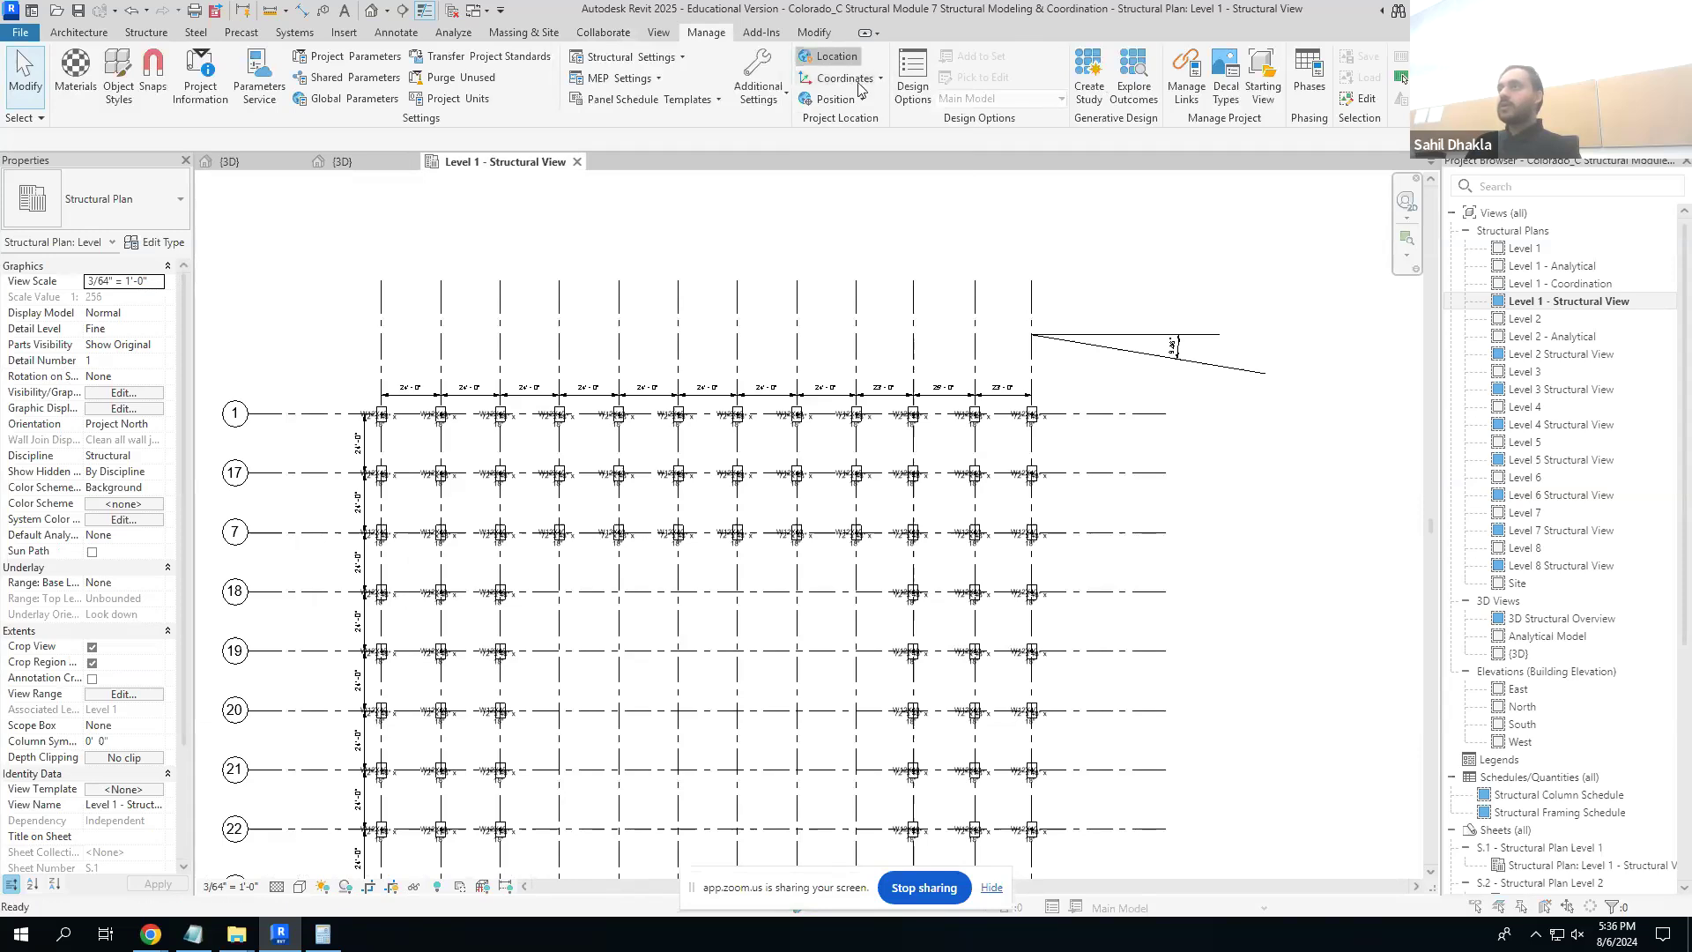
key(Escape)
click(842, 101)
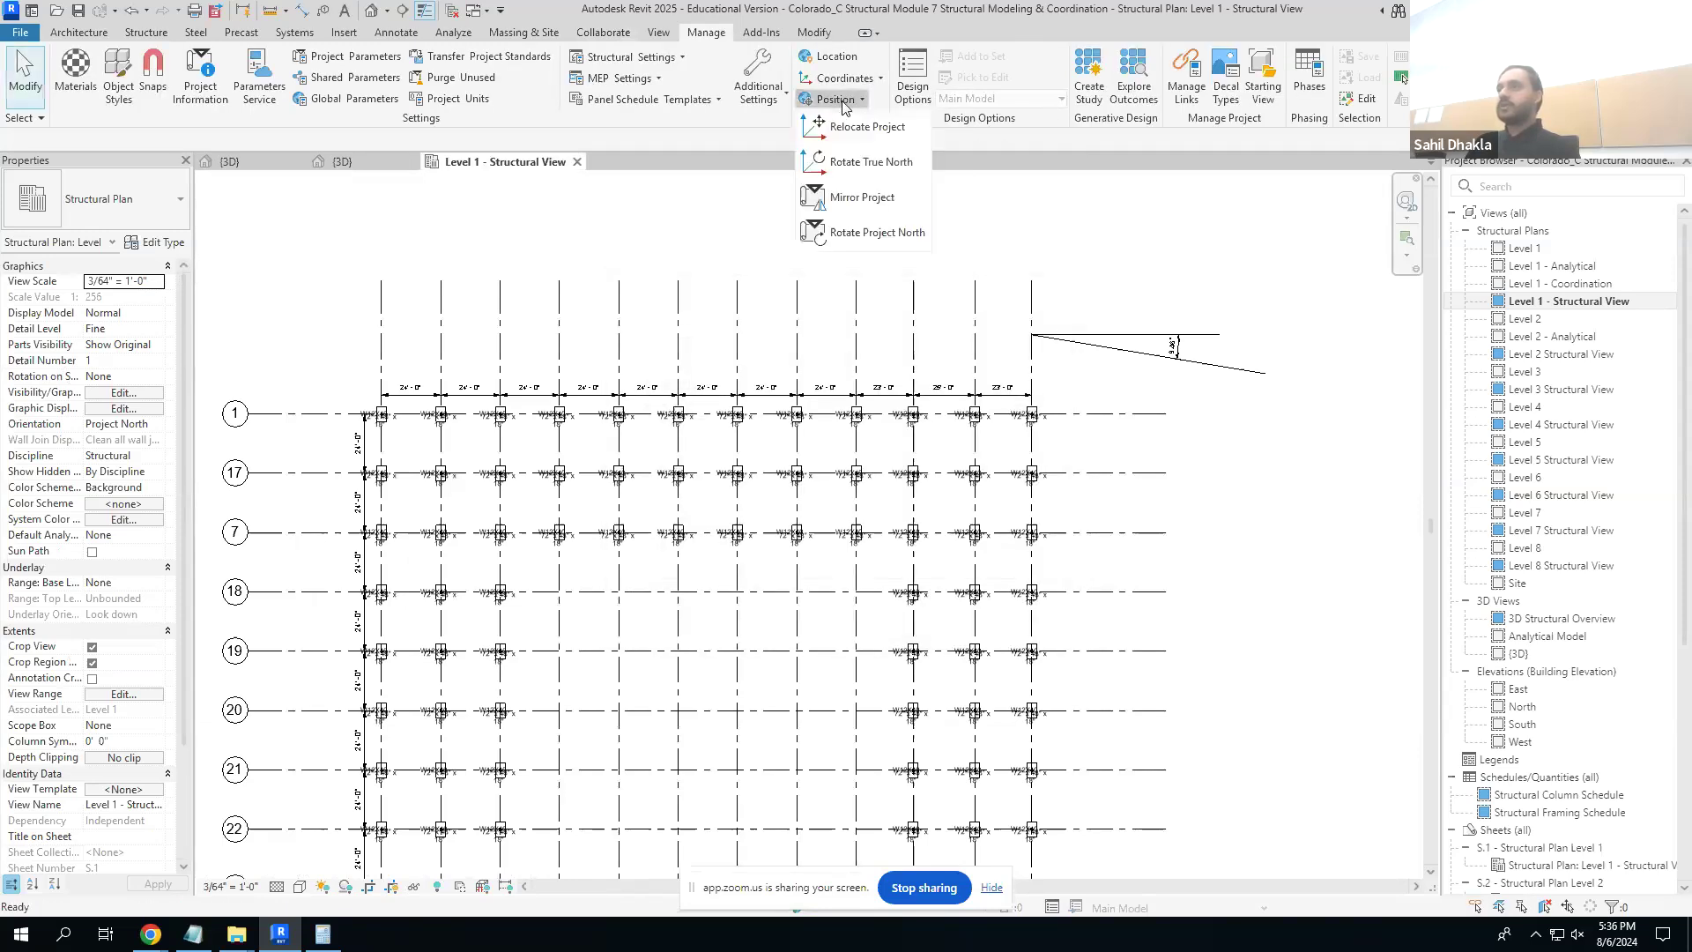
click(872, 234)
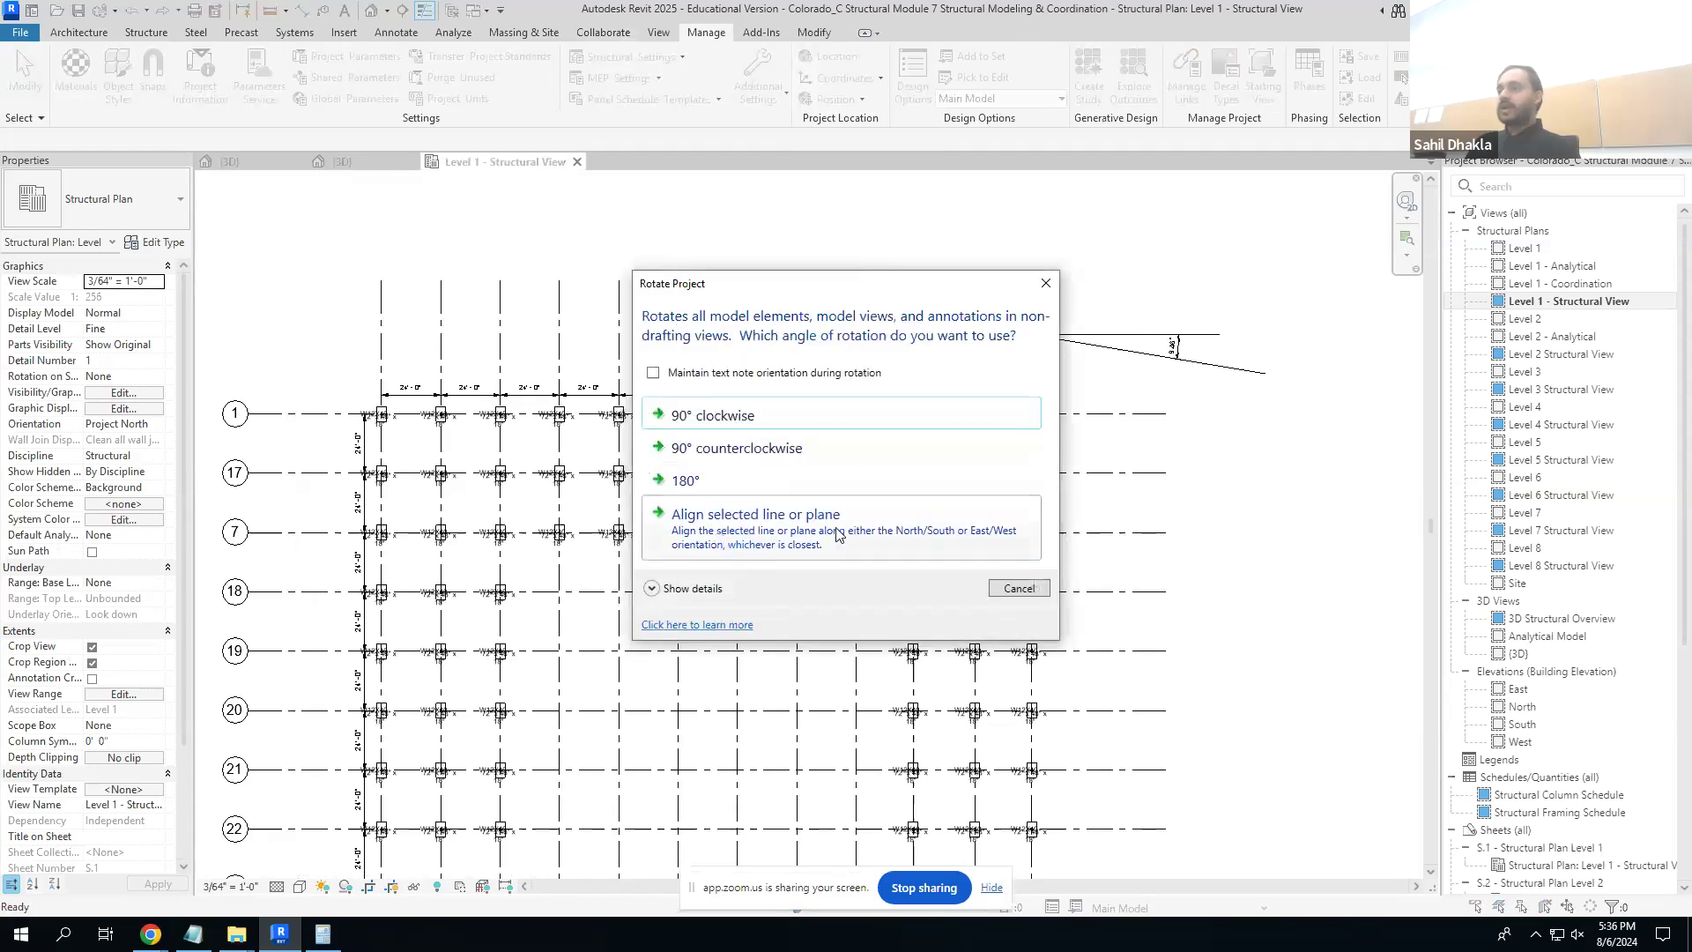
click(837, 535)
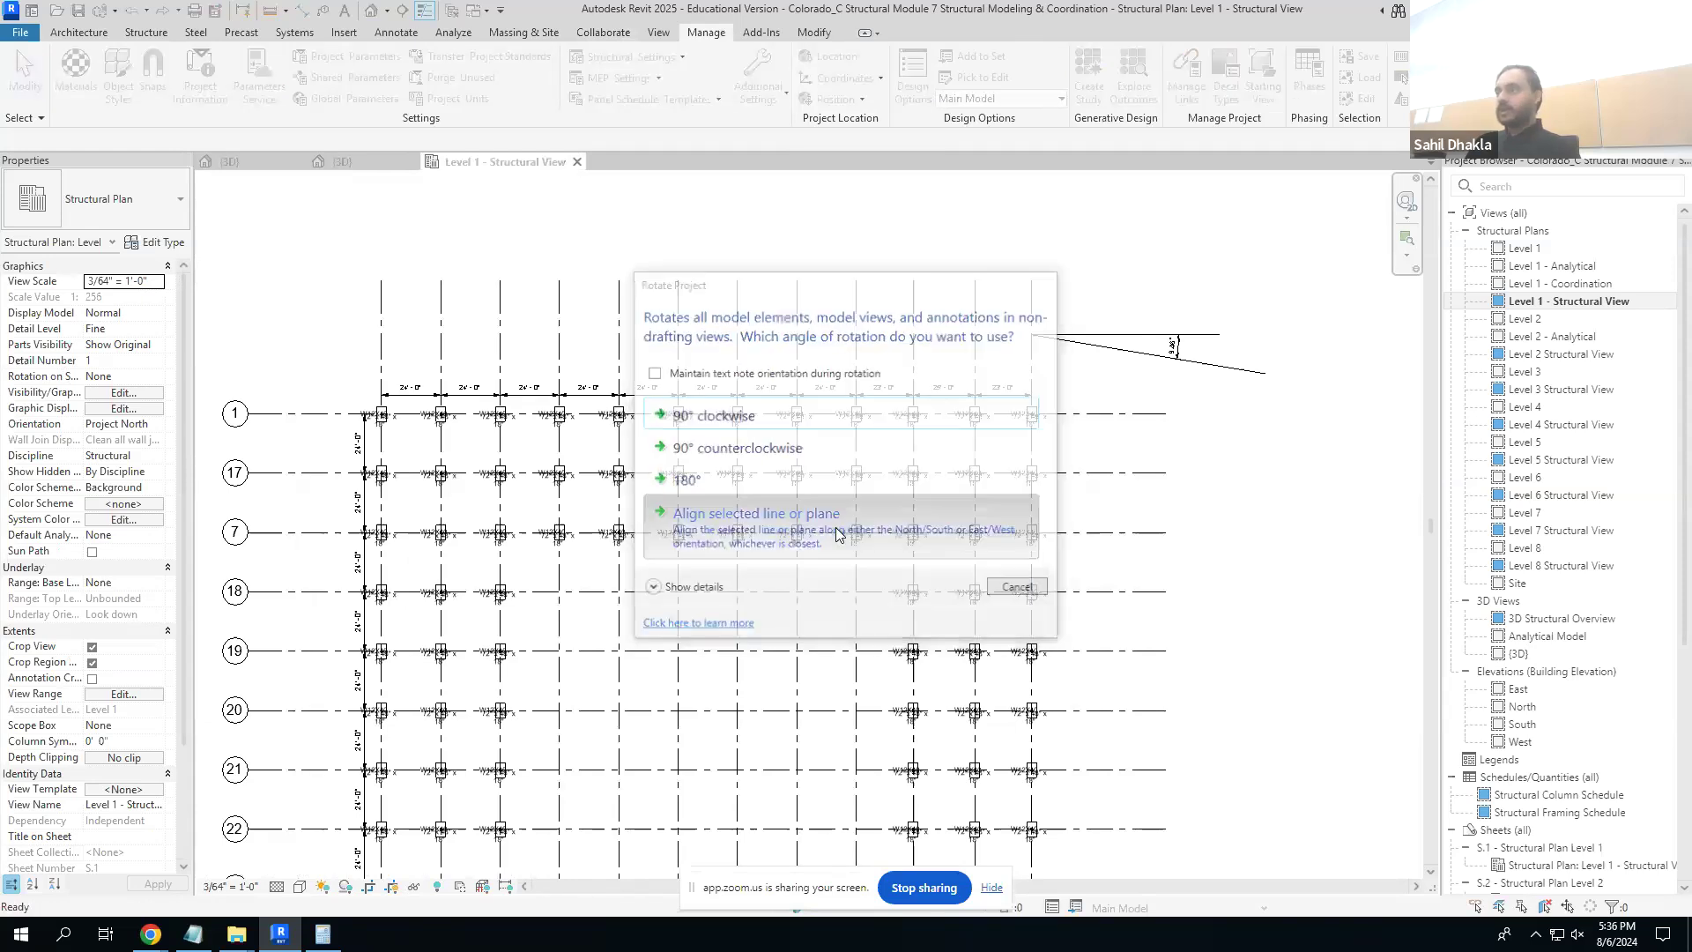
click(1258, 375)
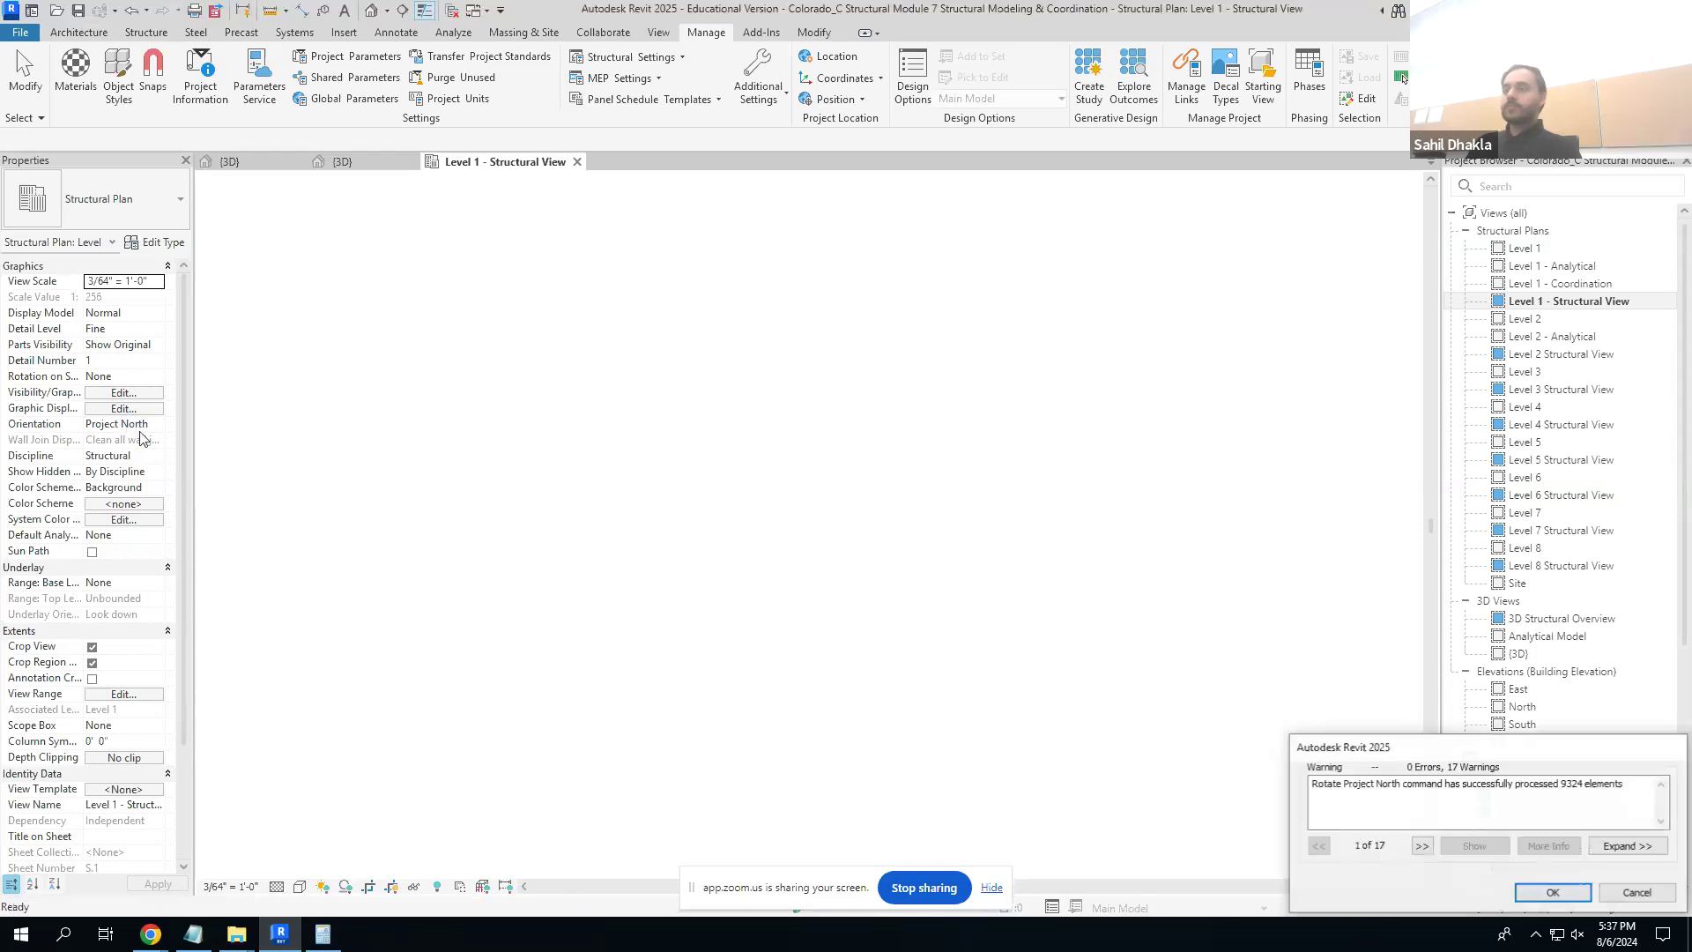
scroll(726, 504, down, 1)
click(1538, 796)
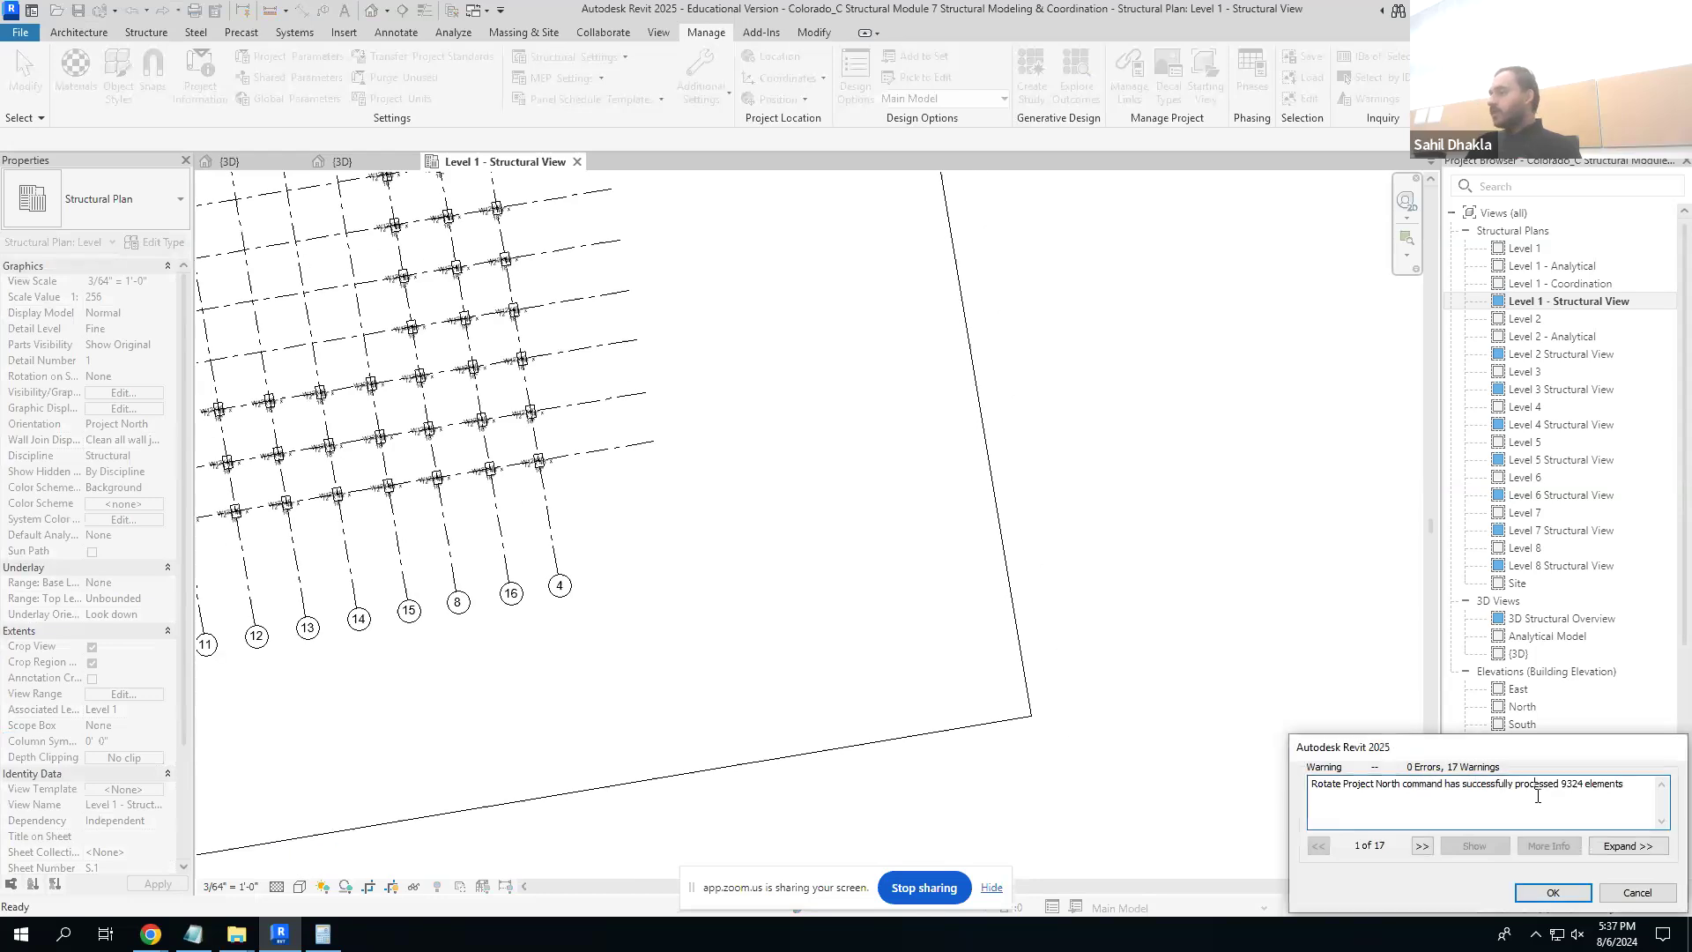
drag(1625, 785, 1565, 787)
double_click(1572, 784)
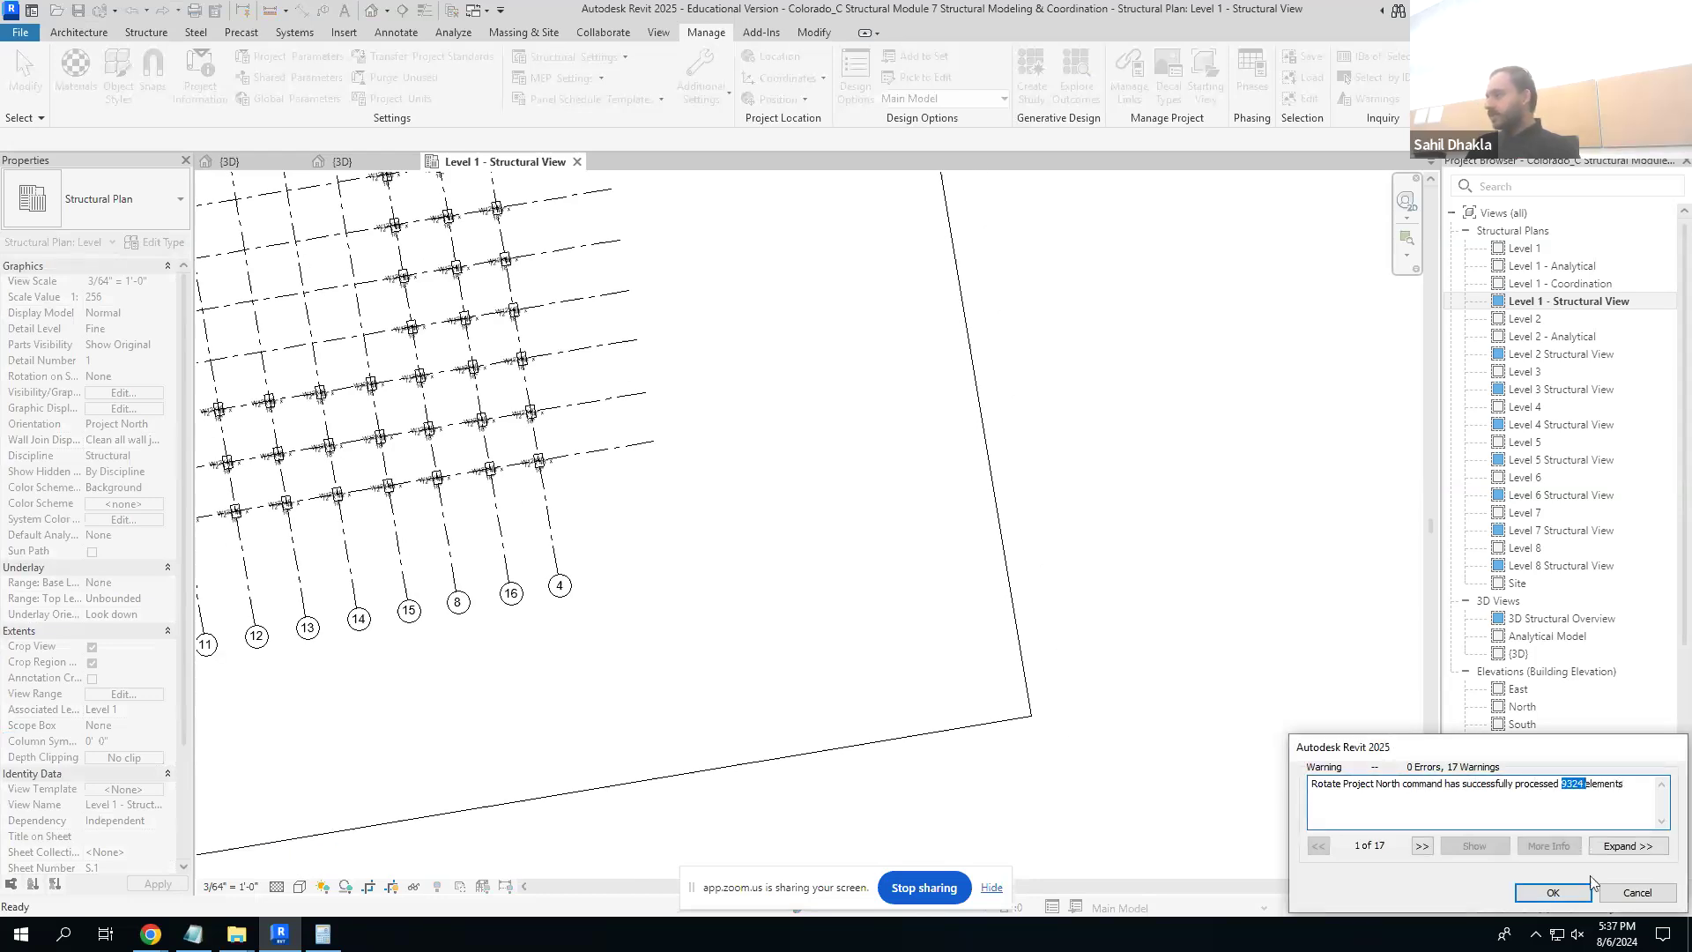
click(1552, 893)
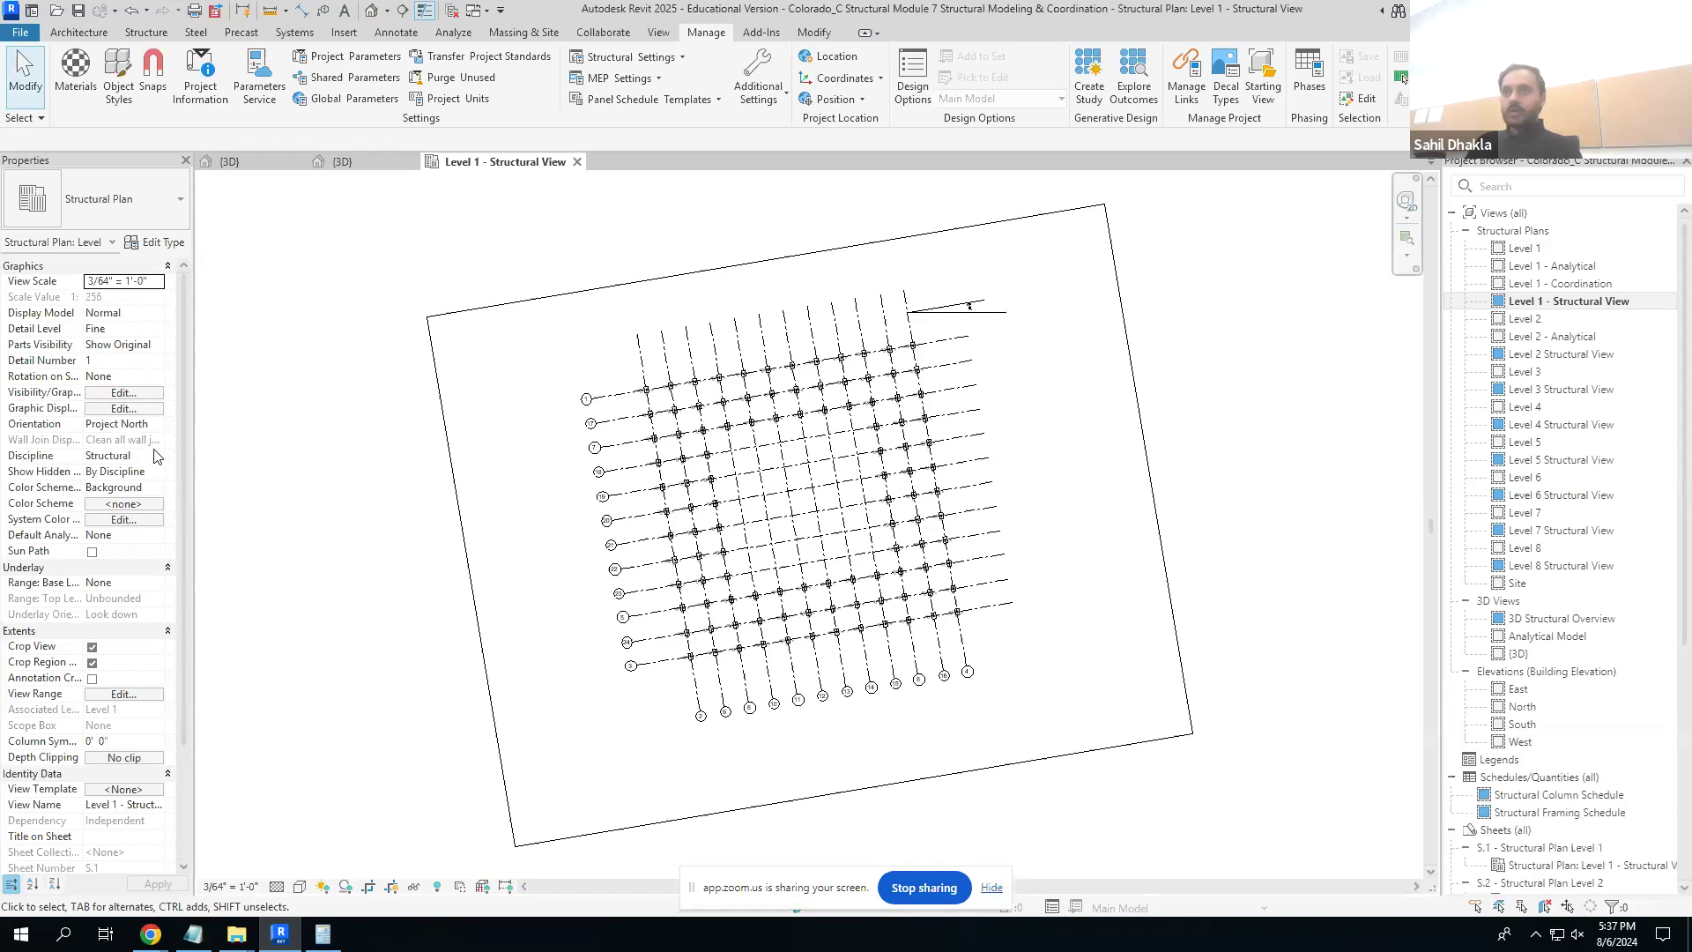
- Compare the rotated Level 1 - Structural View plan in True North and Project North orientation and inspect the angle between the detail lines
click(160, 426)
click(157, 424)
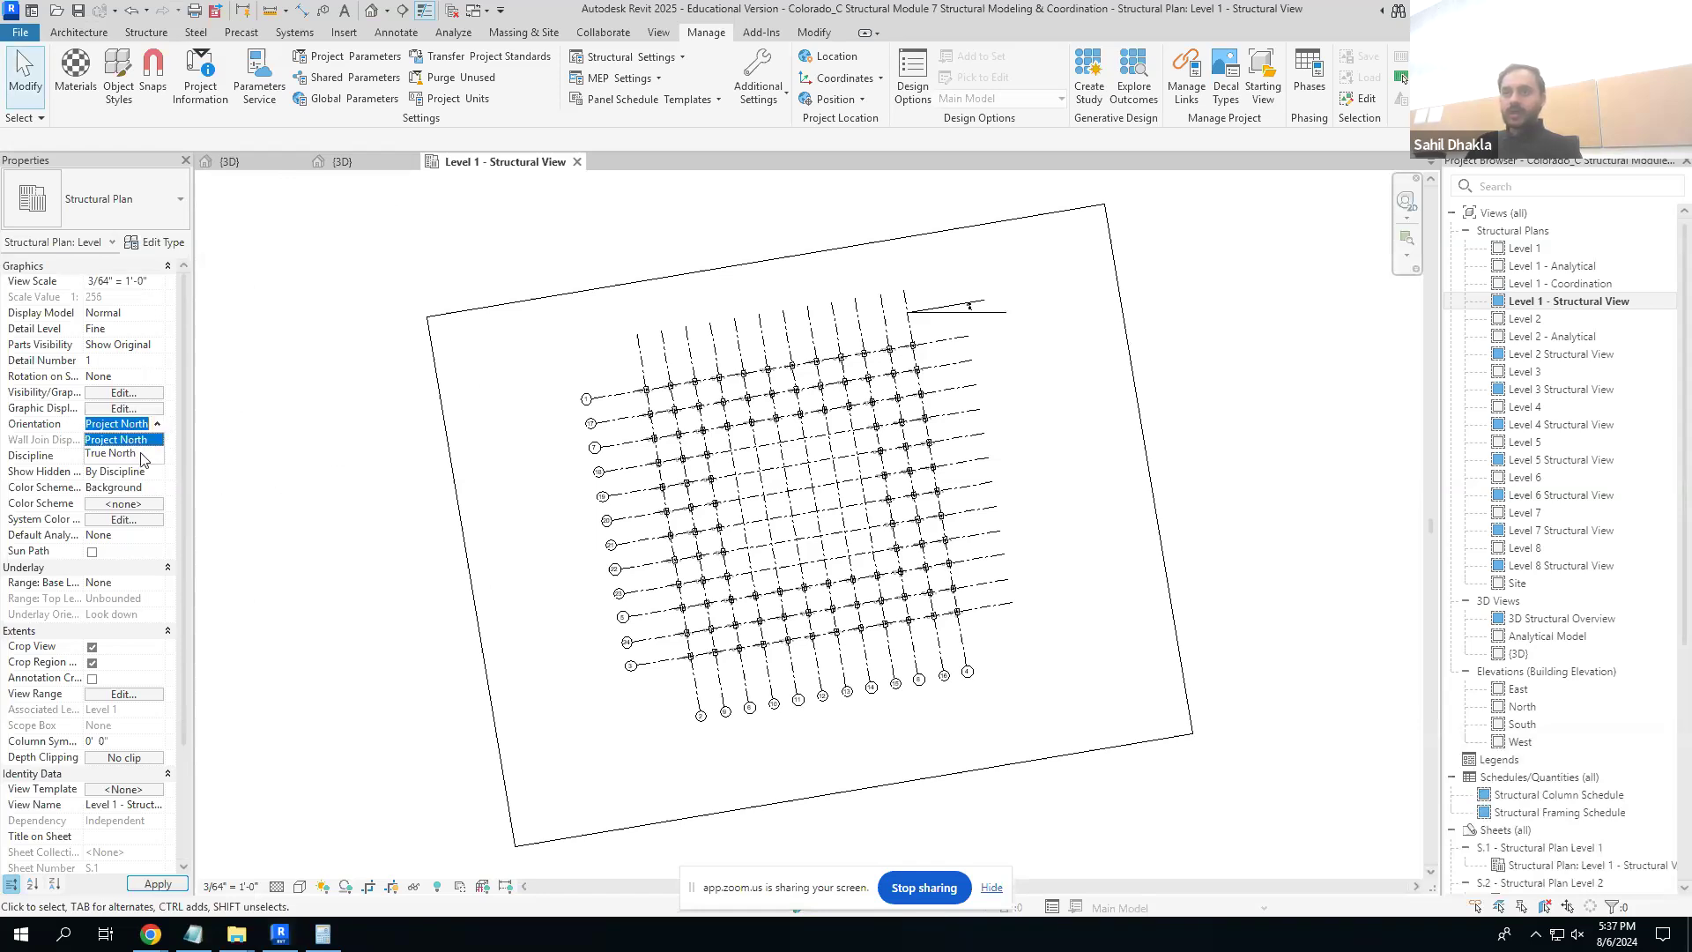
click(115, 455)
click(146, 882)
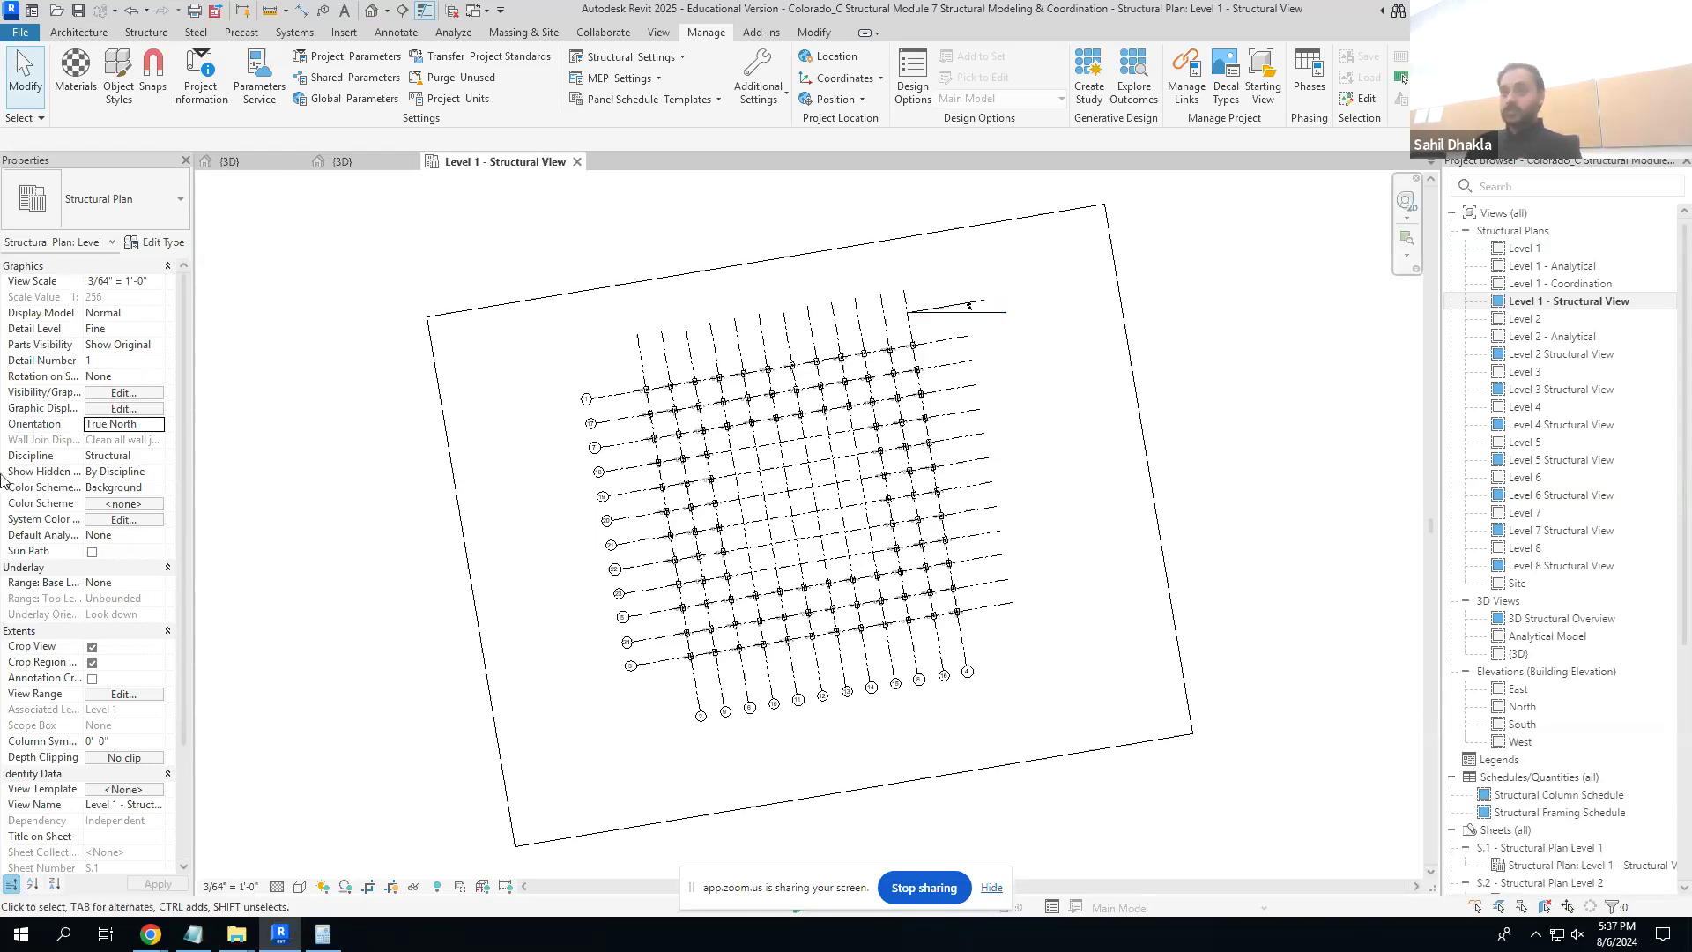
click(151, 428)
click(123, 441)
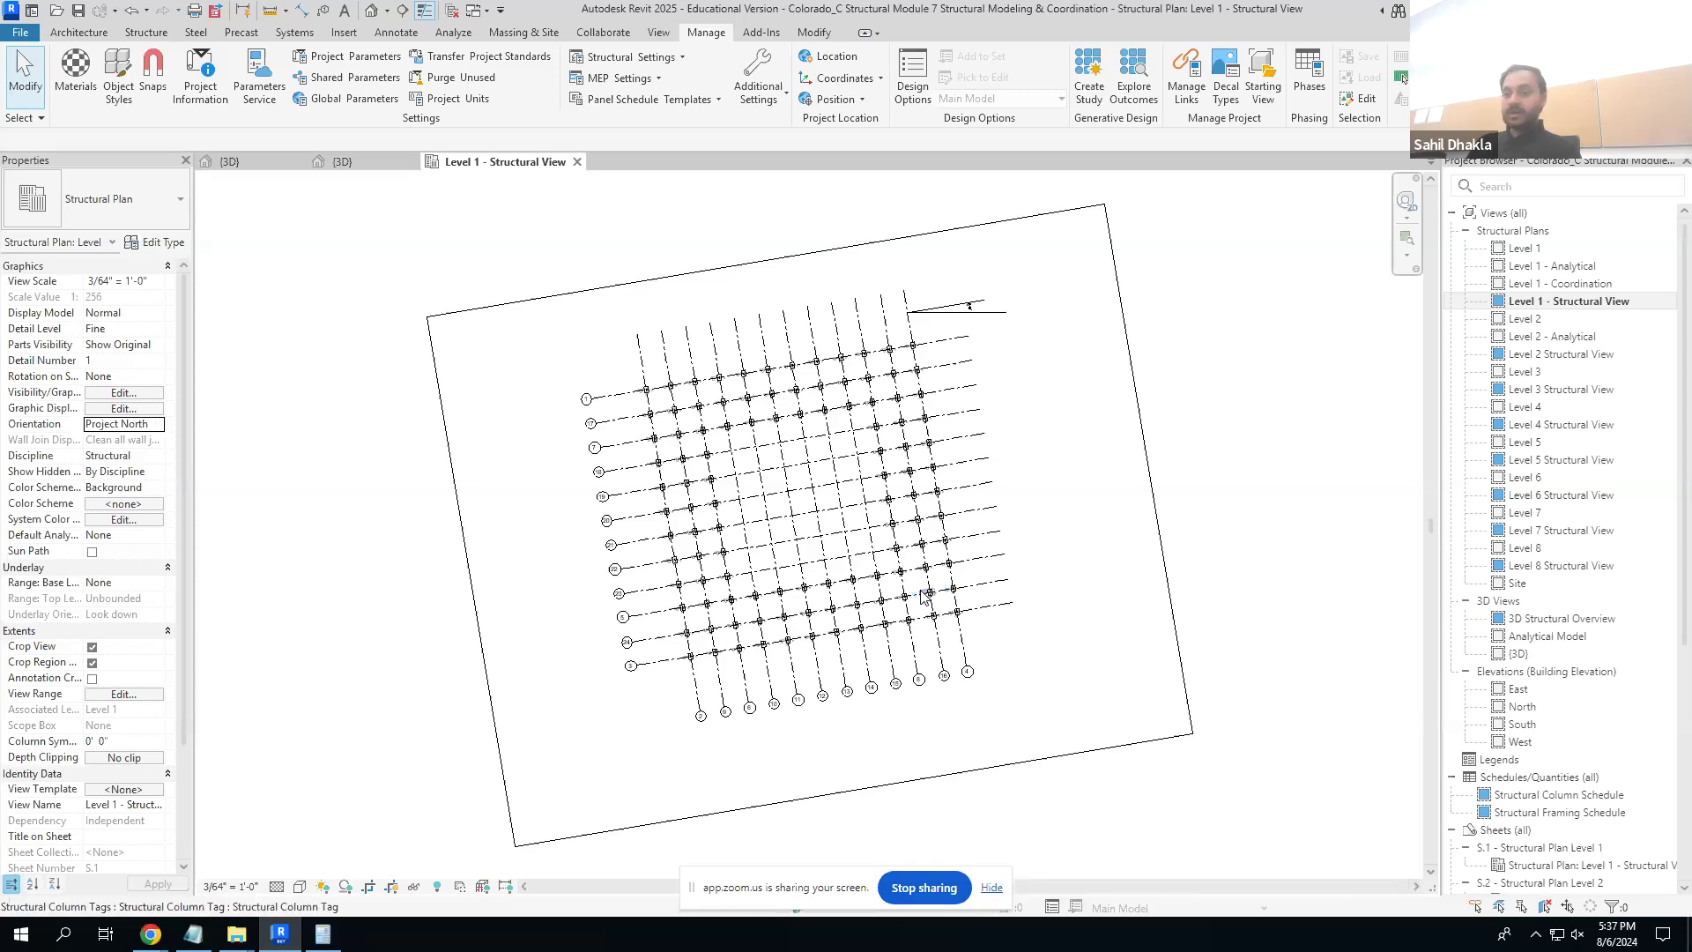
scroll(985, 303, up, 5)
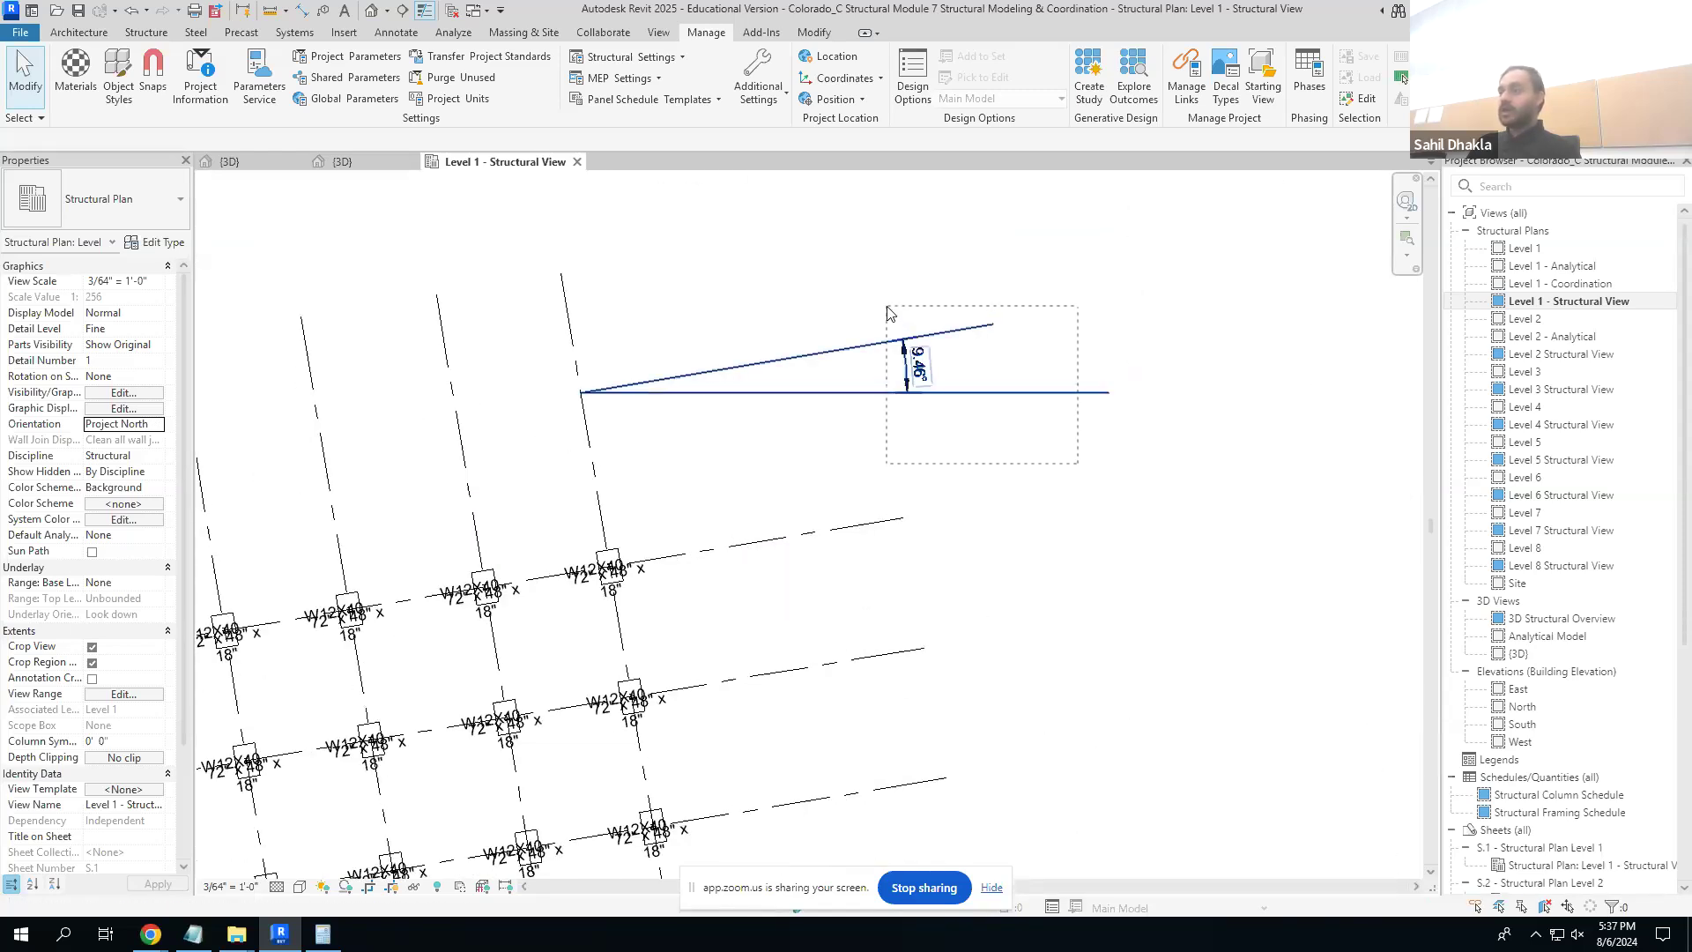
- Close the structural model's plan and 3D views, and check the project base point's coordinates and angle to true north in the architectural model
click(577, 162)
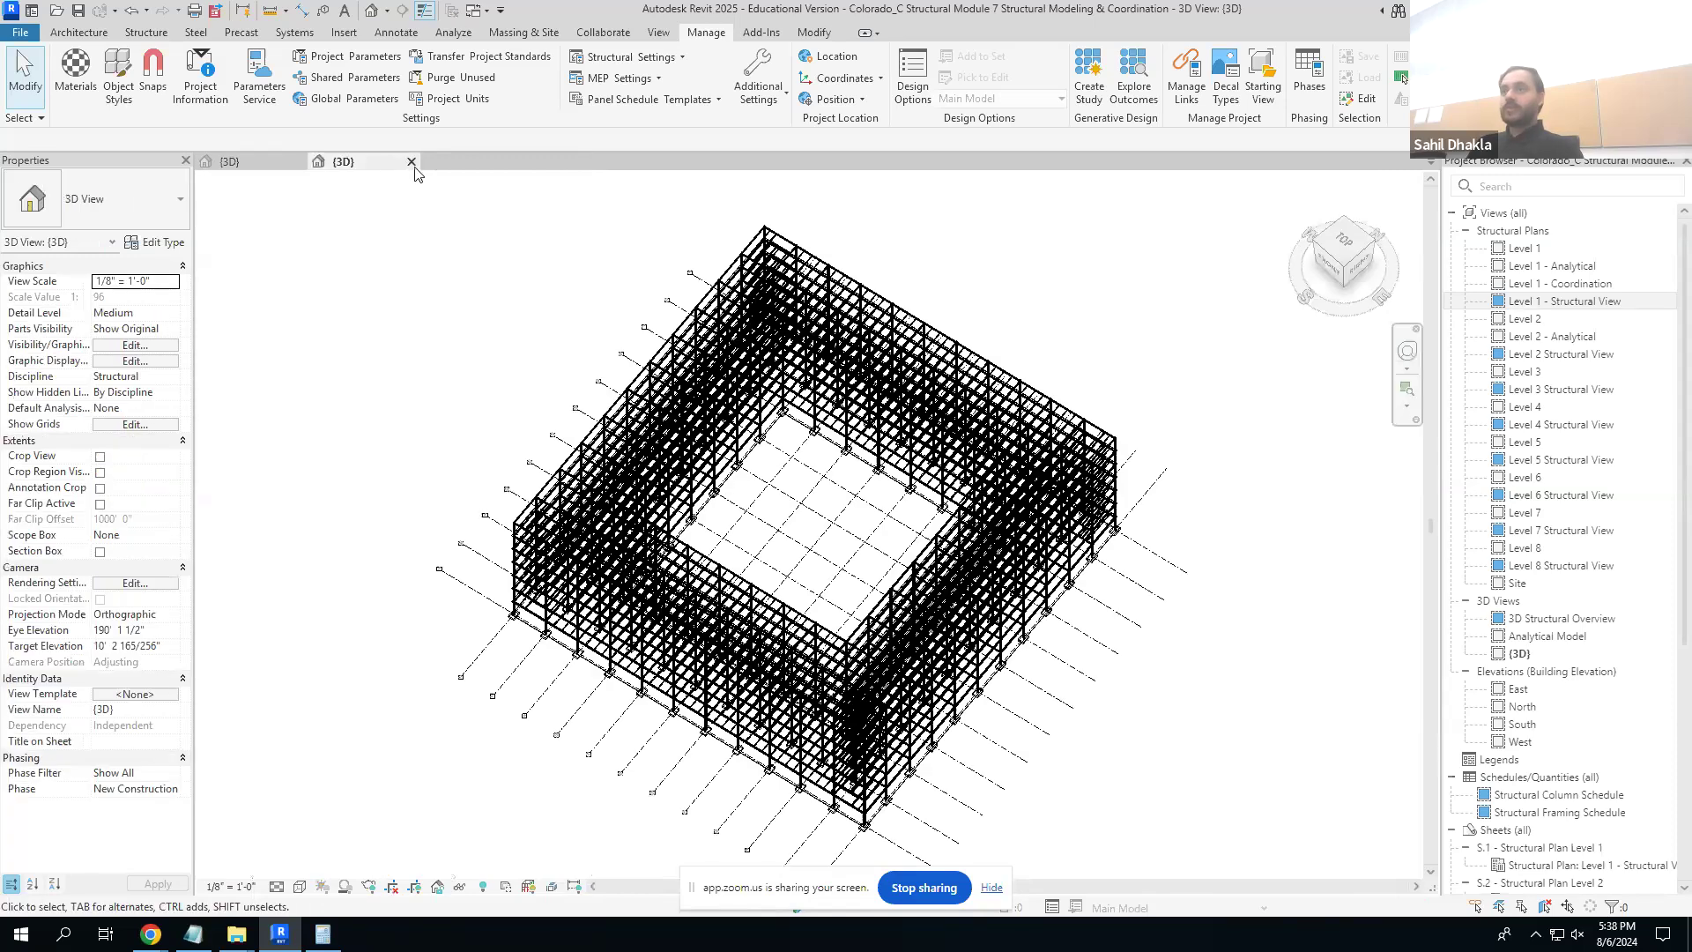
click(411, 162)
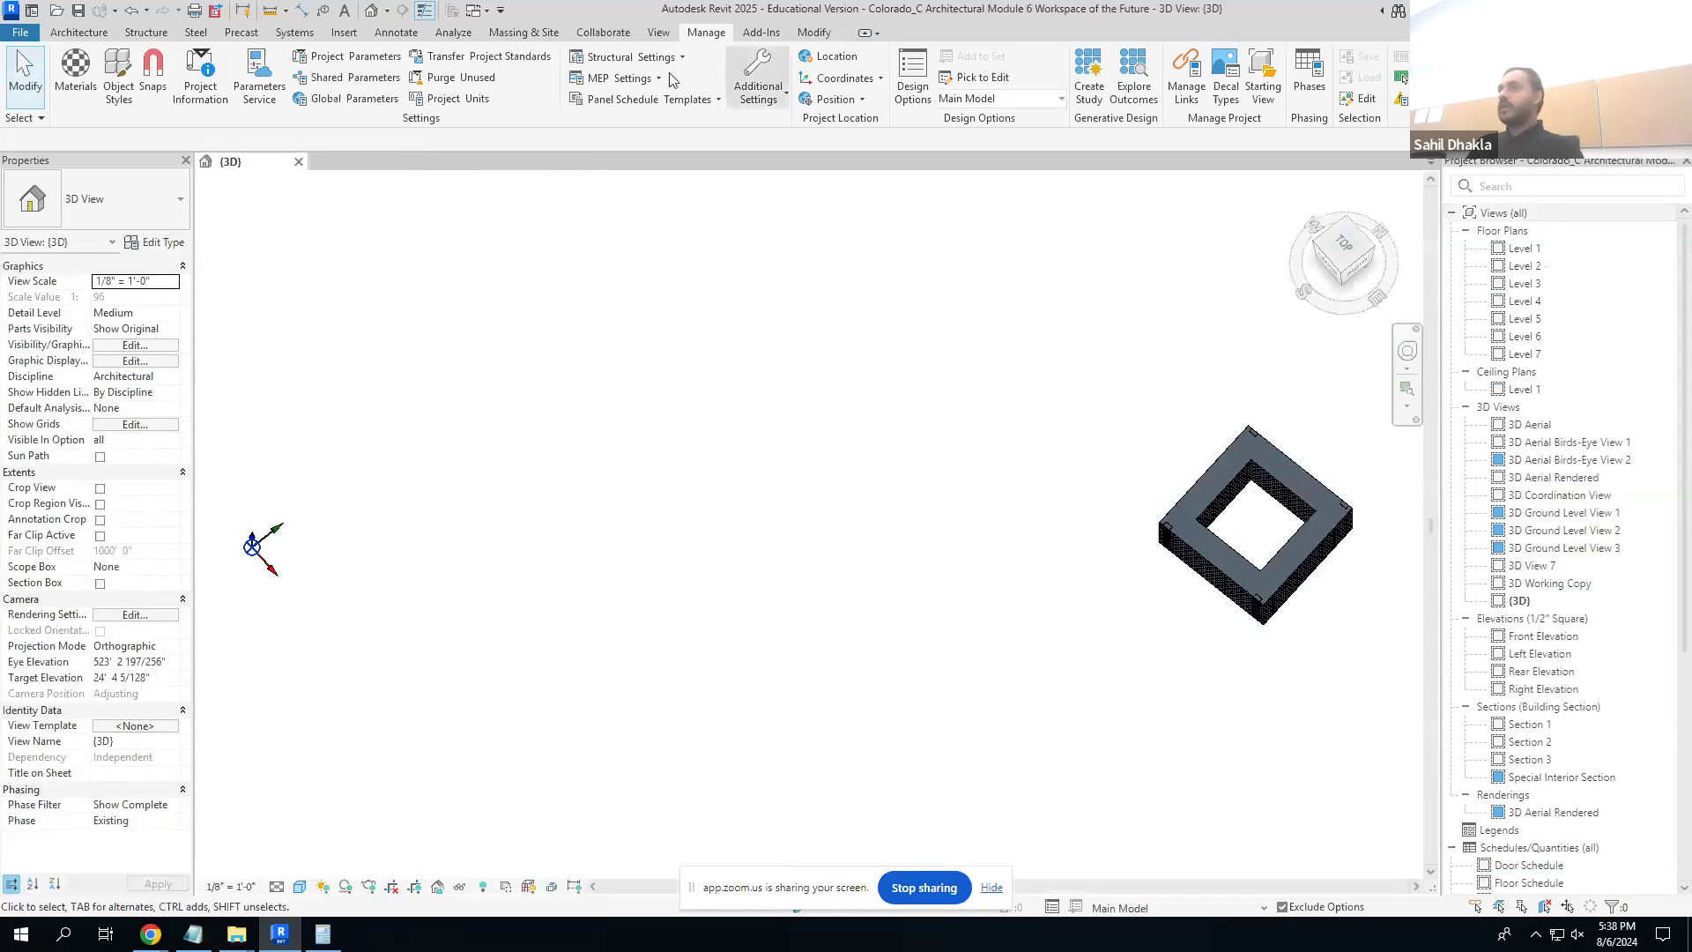
click(252, 548)
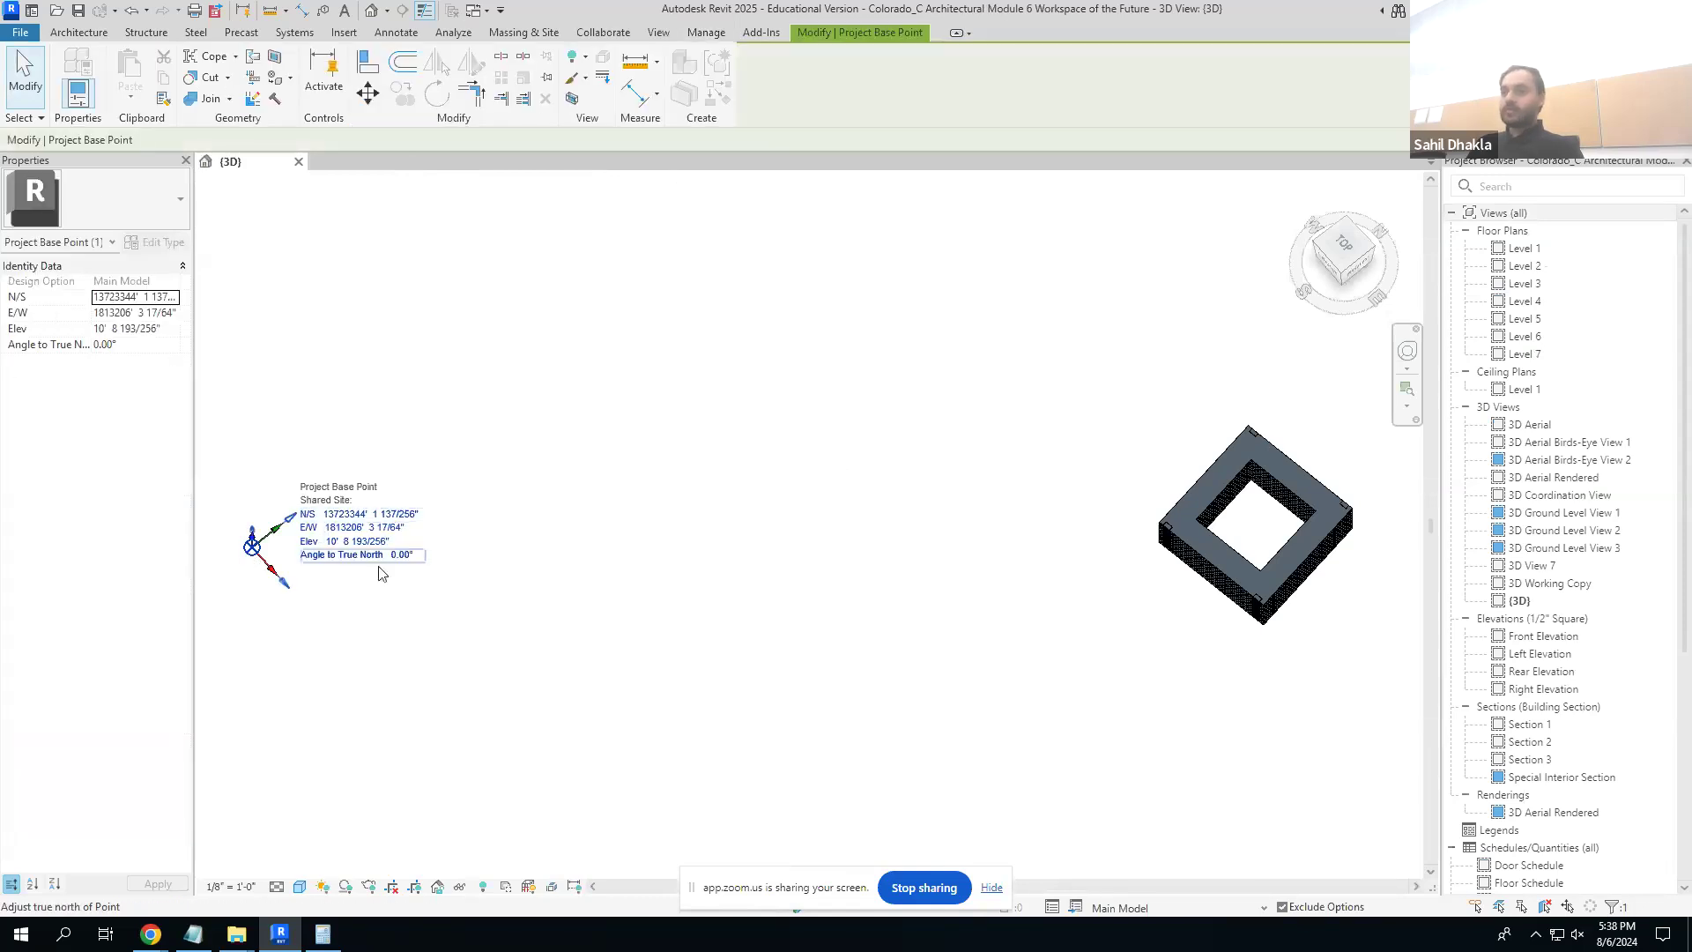
click(500, 579)
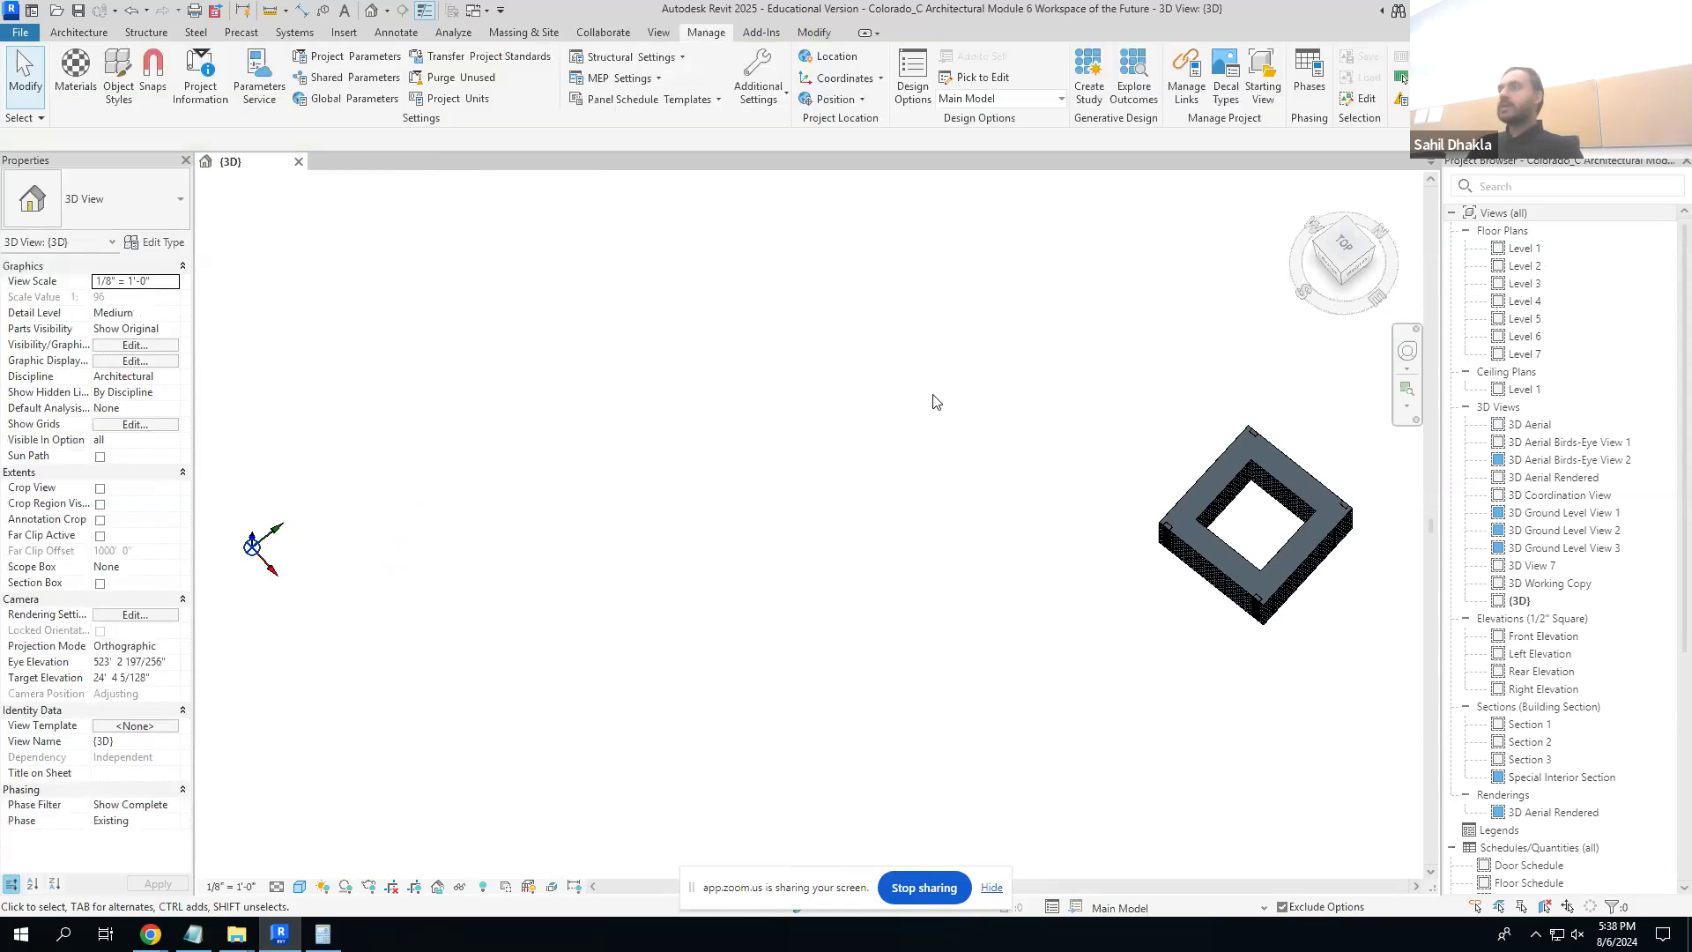
- Link Colorado_C Structural Module 7 Structural Modeling & Coordination.rvt into the architectural model with Auto - Project Base Point to Project Base Point positioning
middle_drag(933, 397, 759, 516)
click(1186, 77)
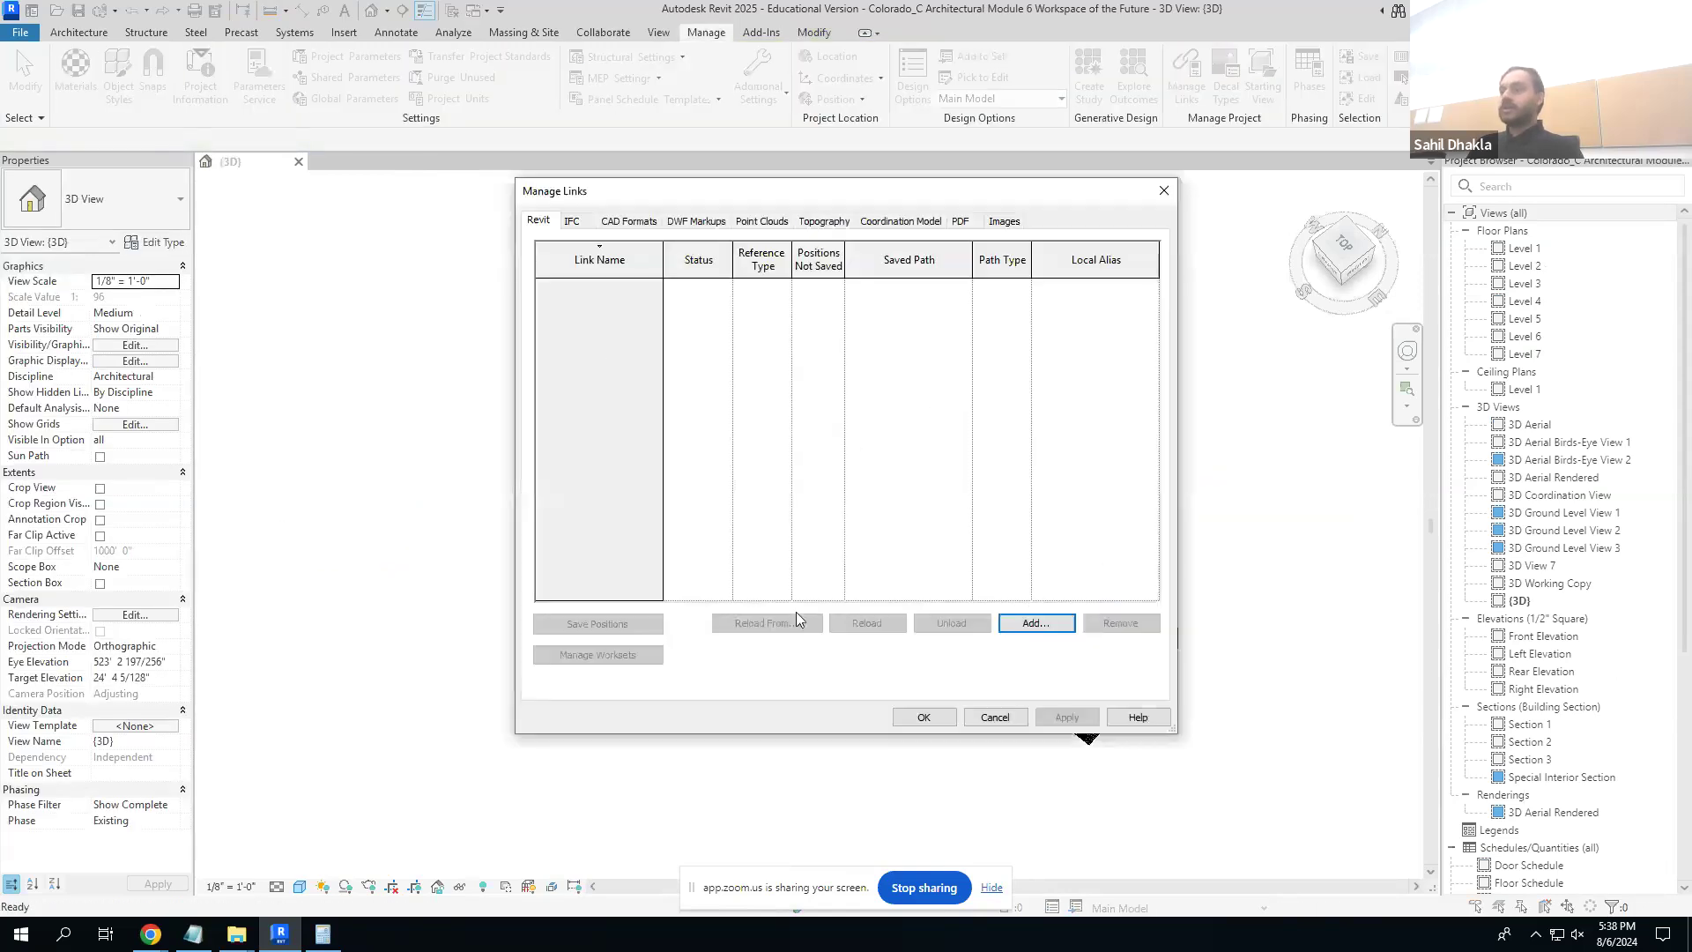
click(1036, 622)
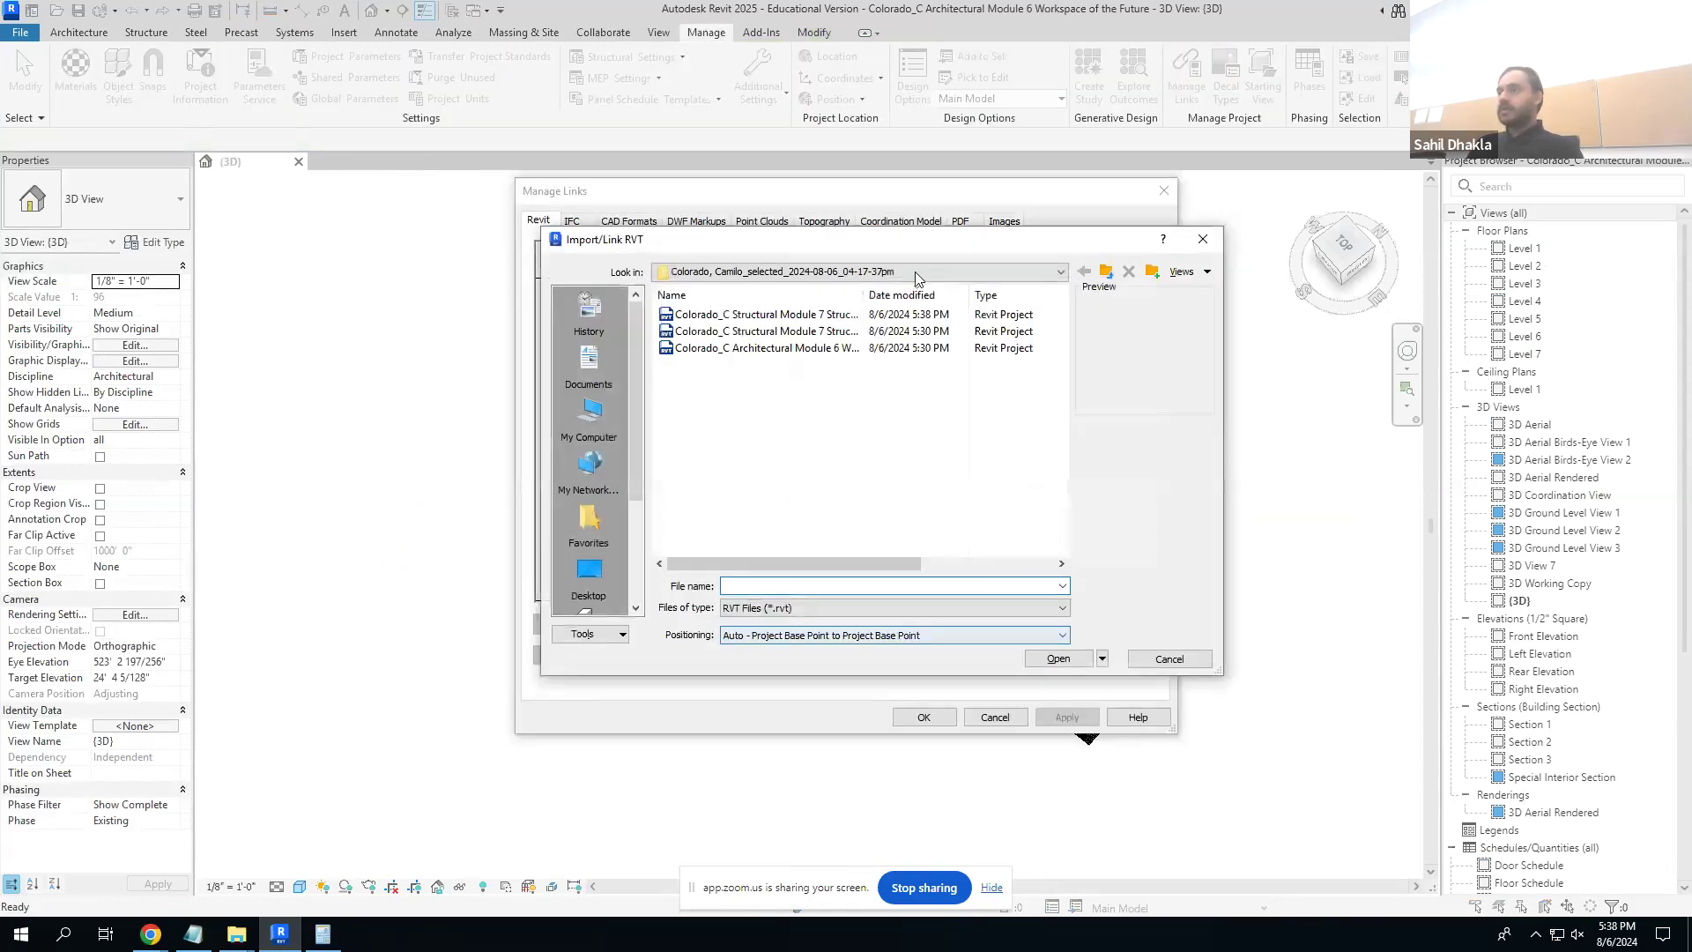
click(787, 316)
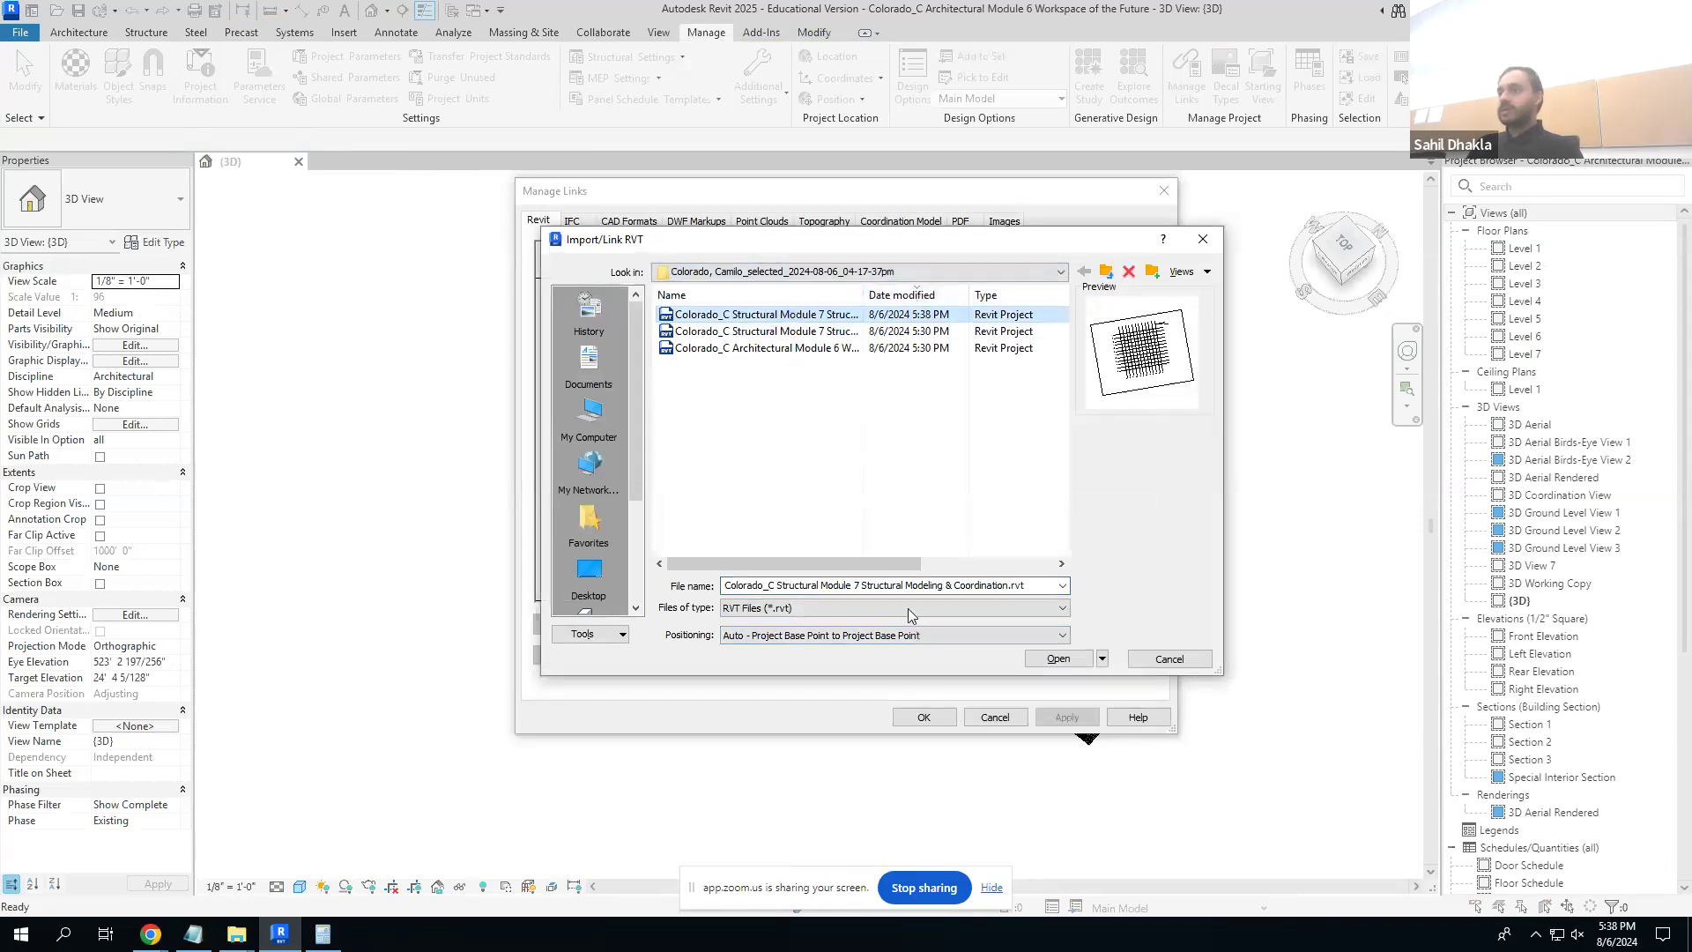
click(871, 636)
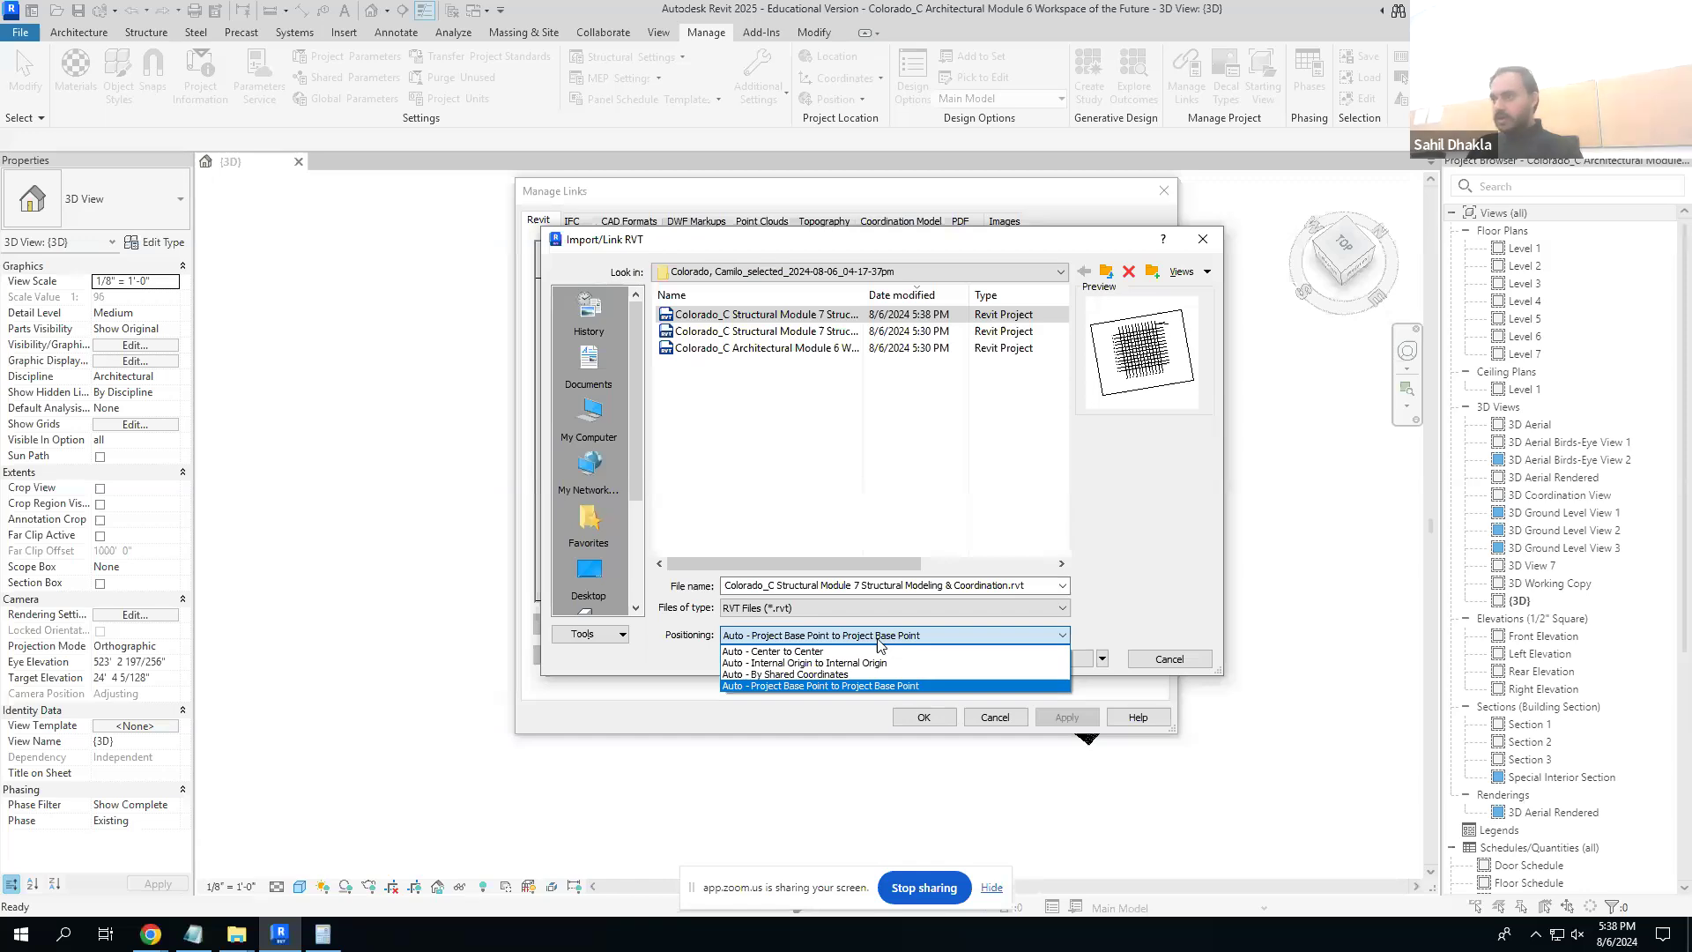
click(828, 686)
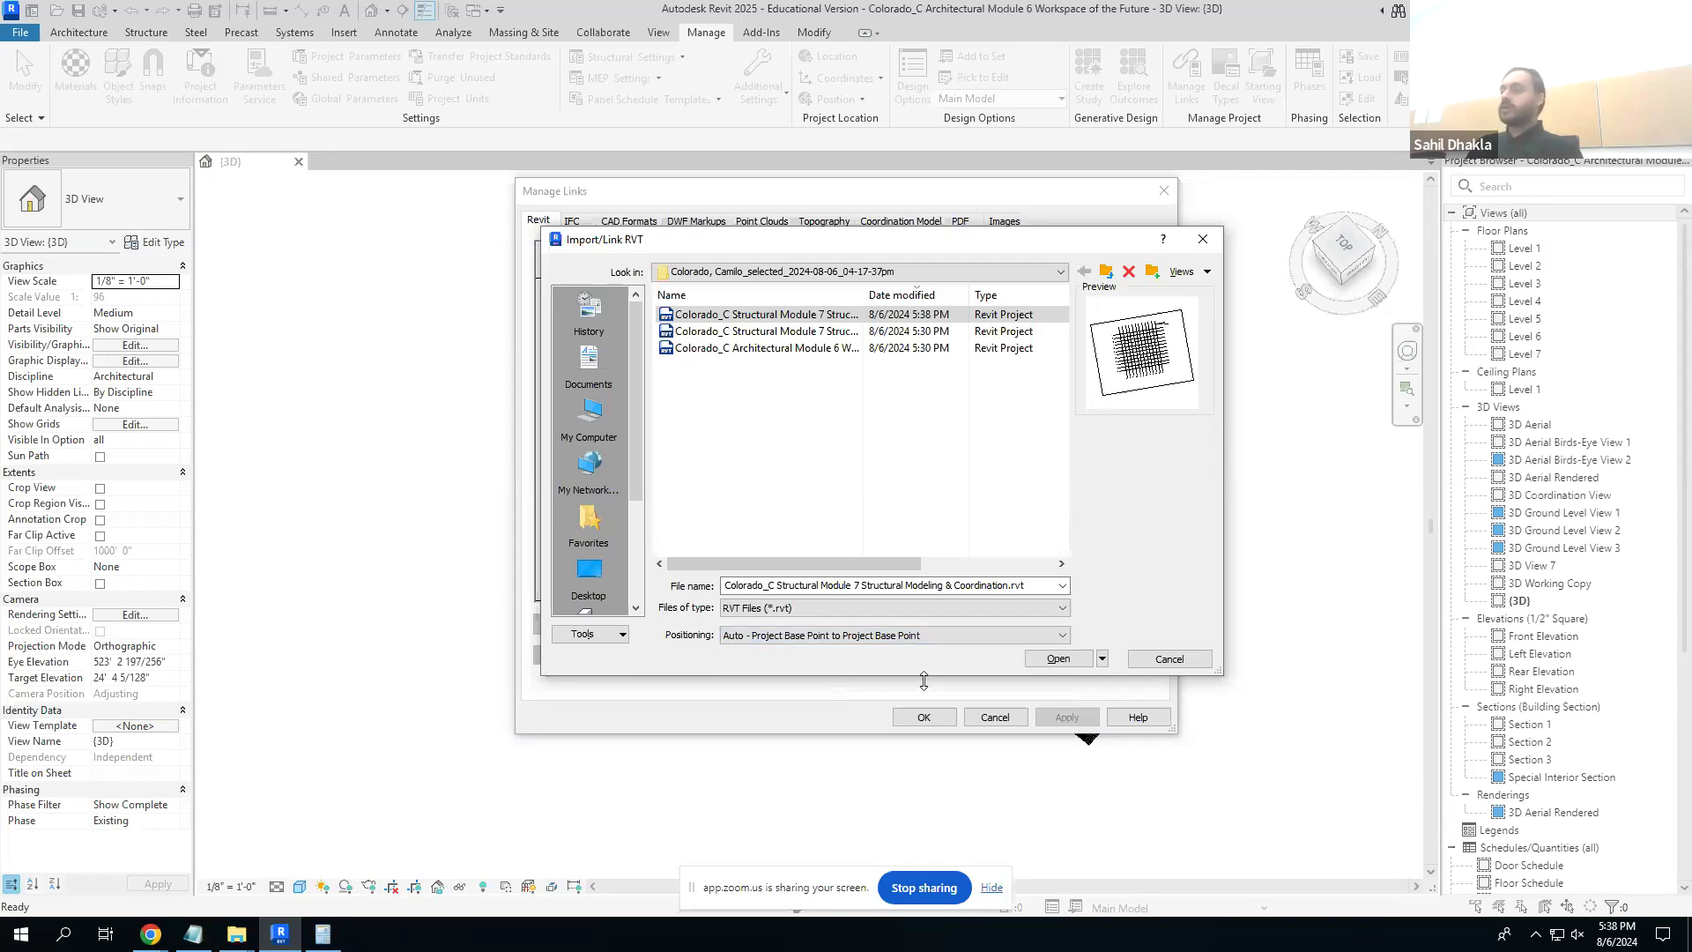
click(1055, 660)
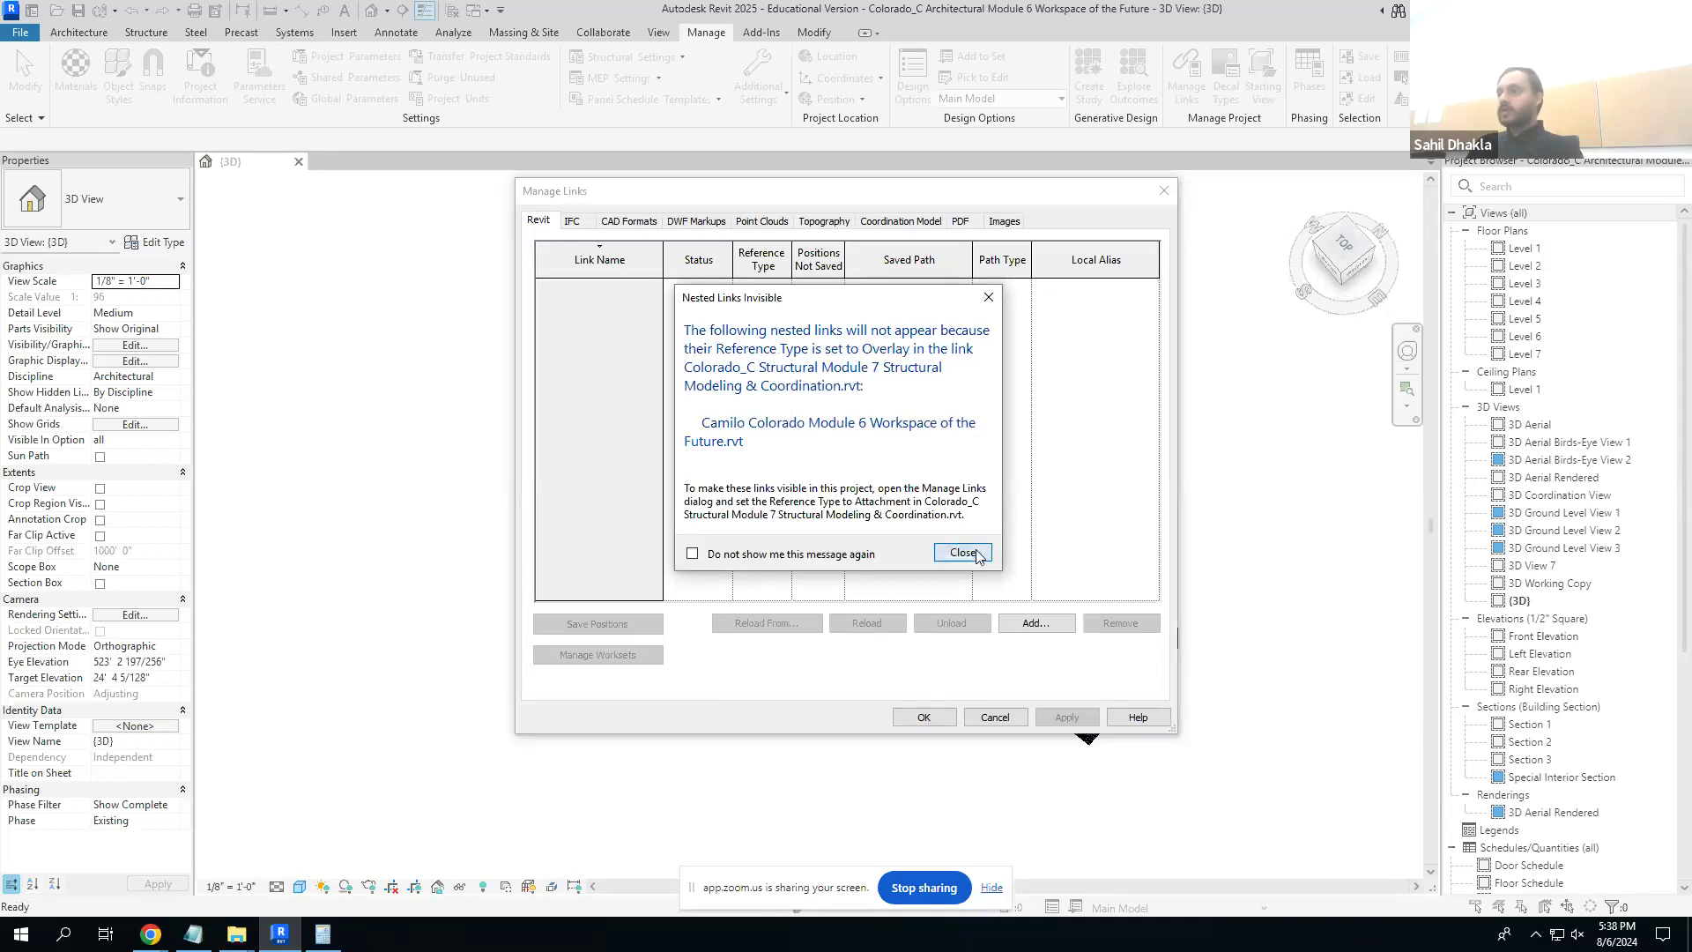
click(947, 552)
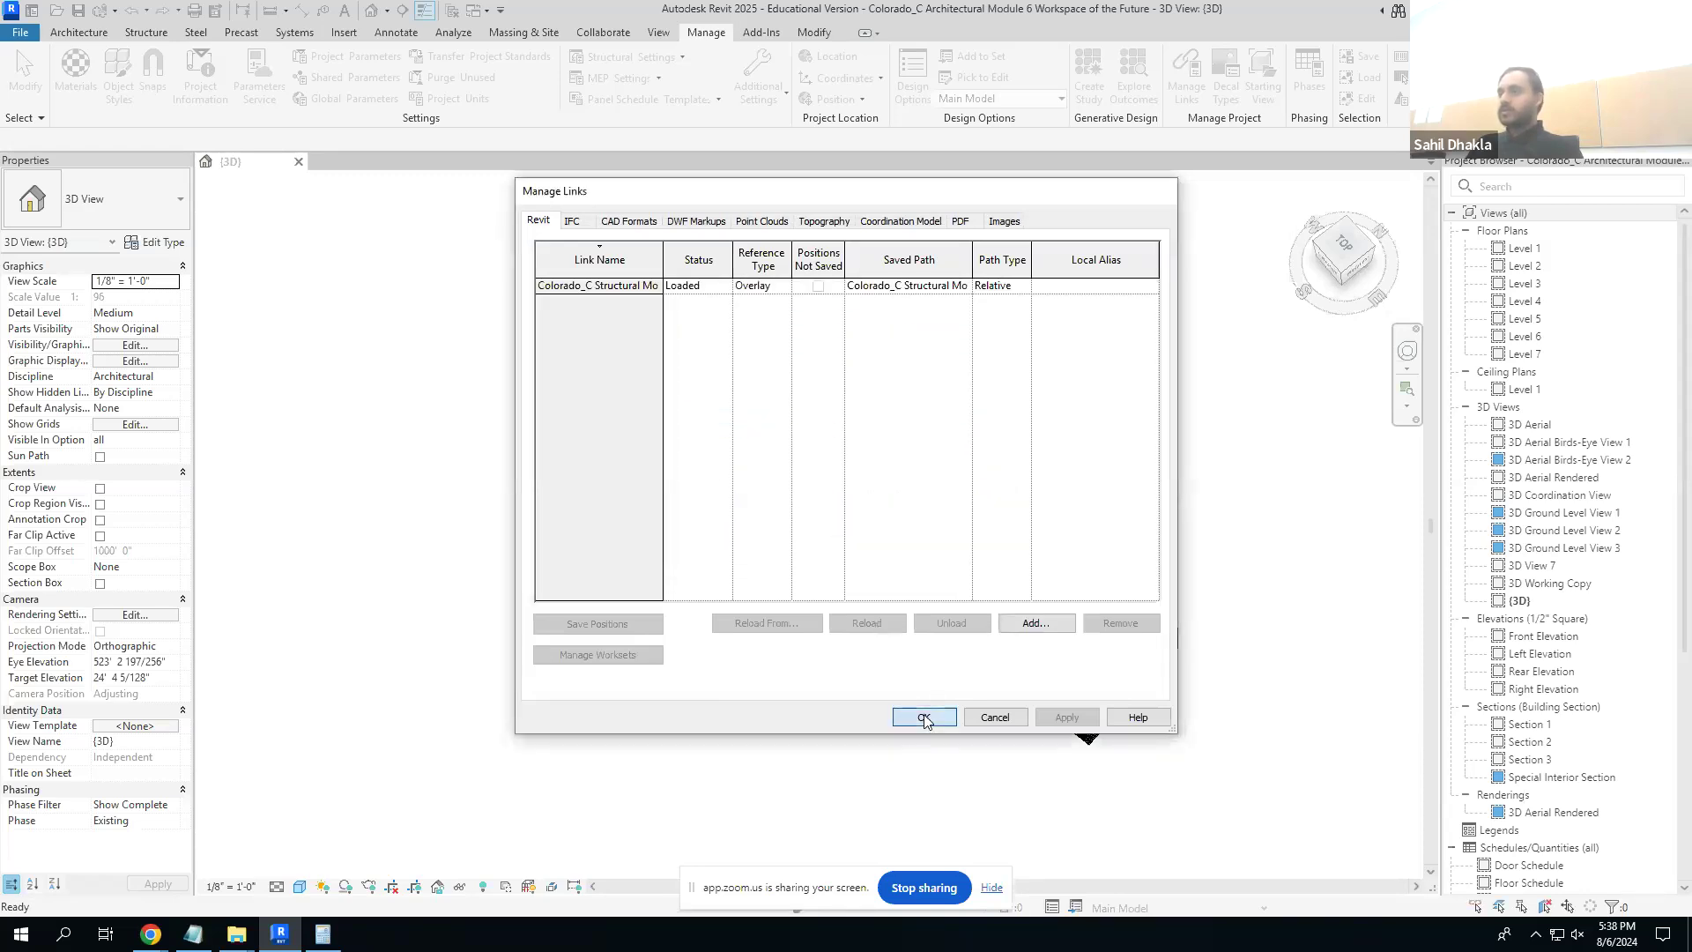
click(924, 717)
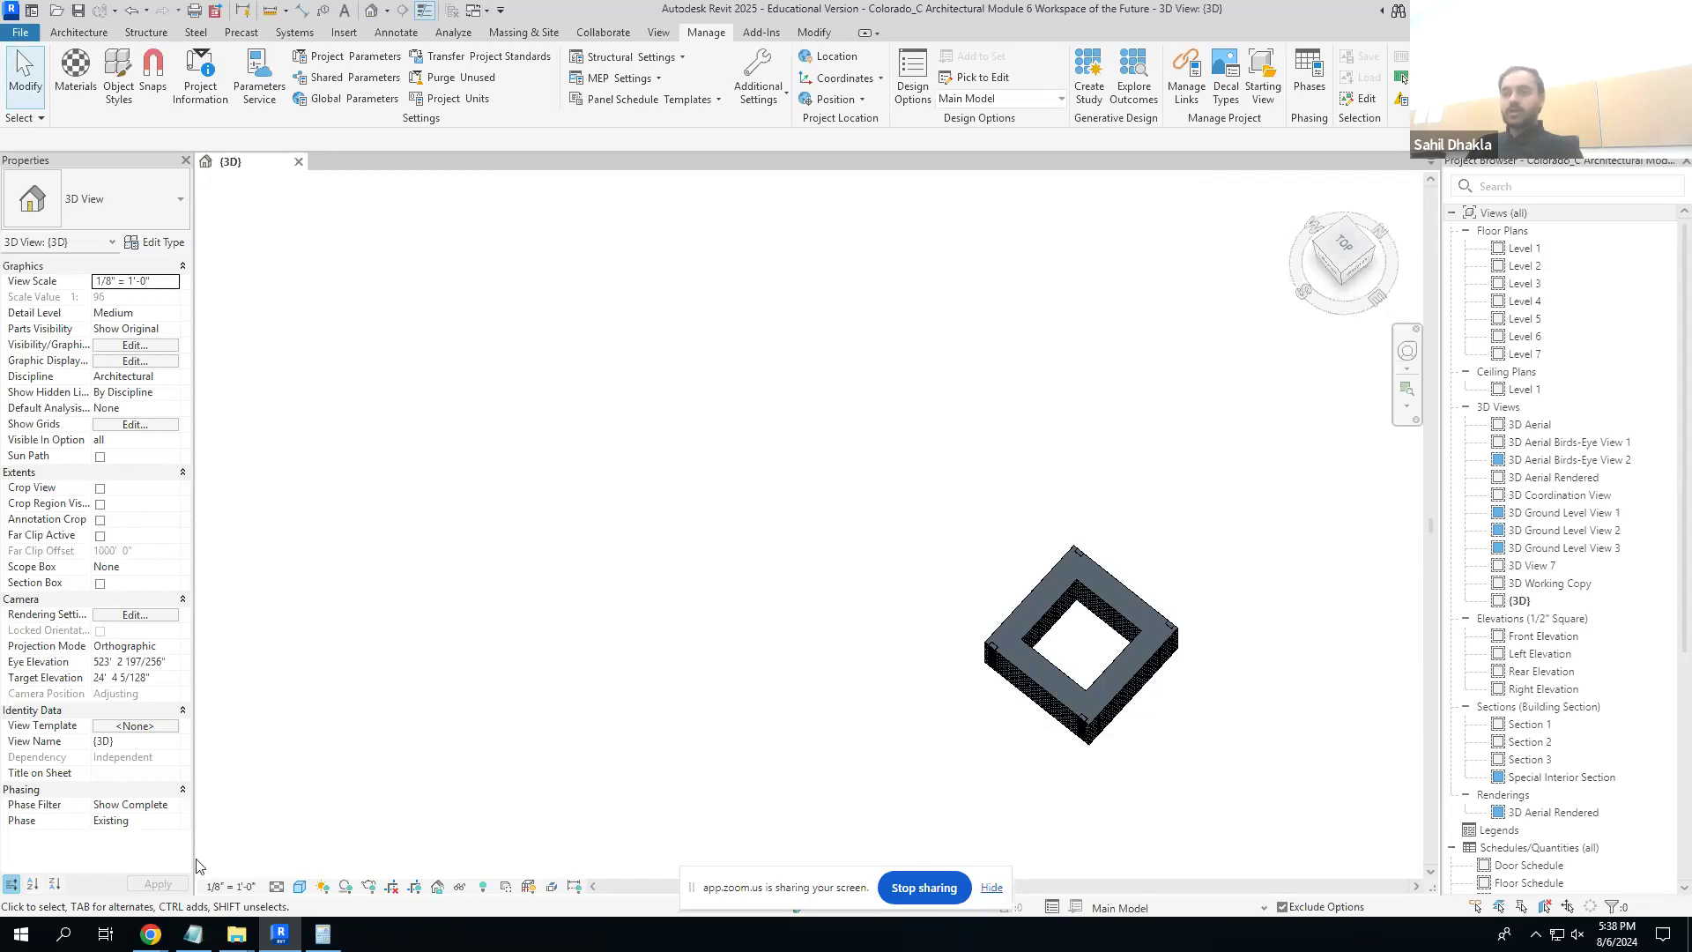
- Set the 3D view's phase filter to None and keep its phase as Existing
click(173, 805)
scroll(148, 833, up, 1)
click(144, 821)
click(173, 889)
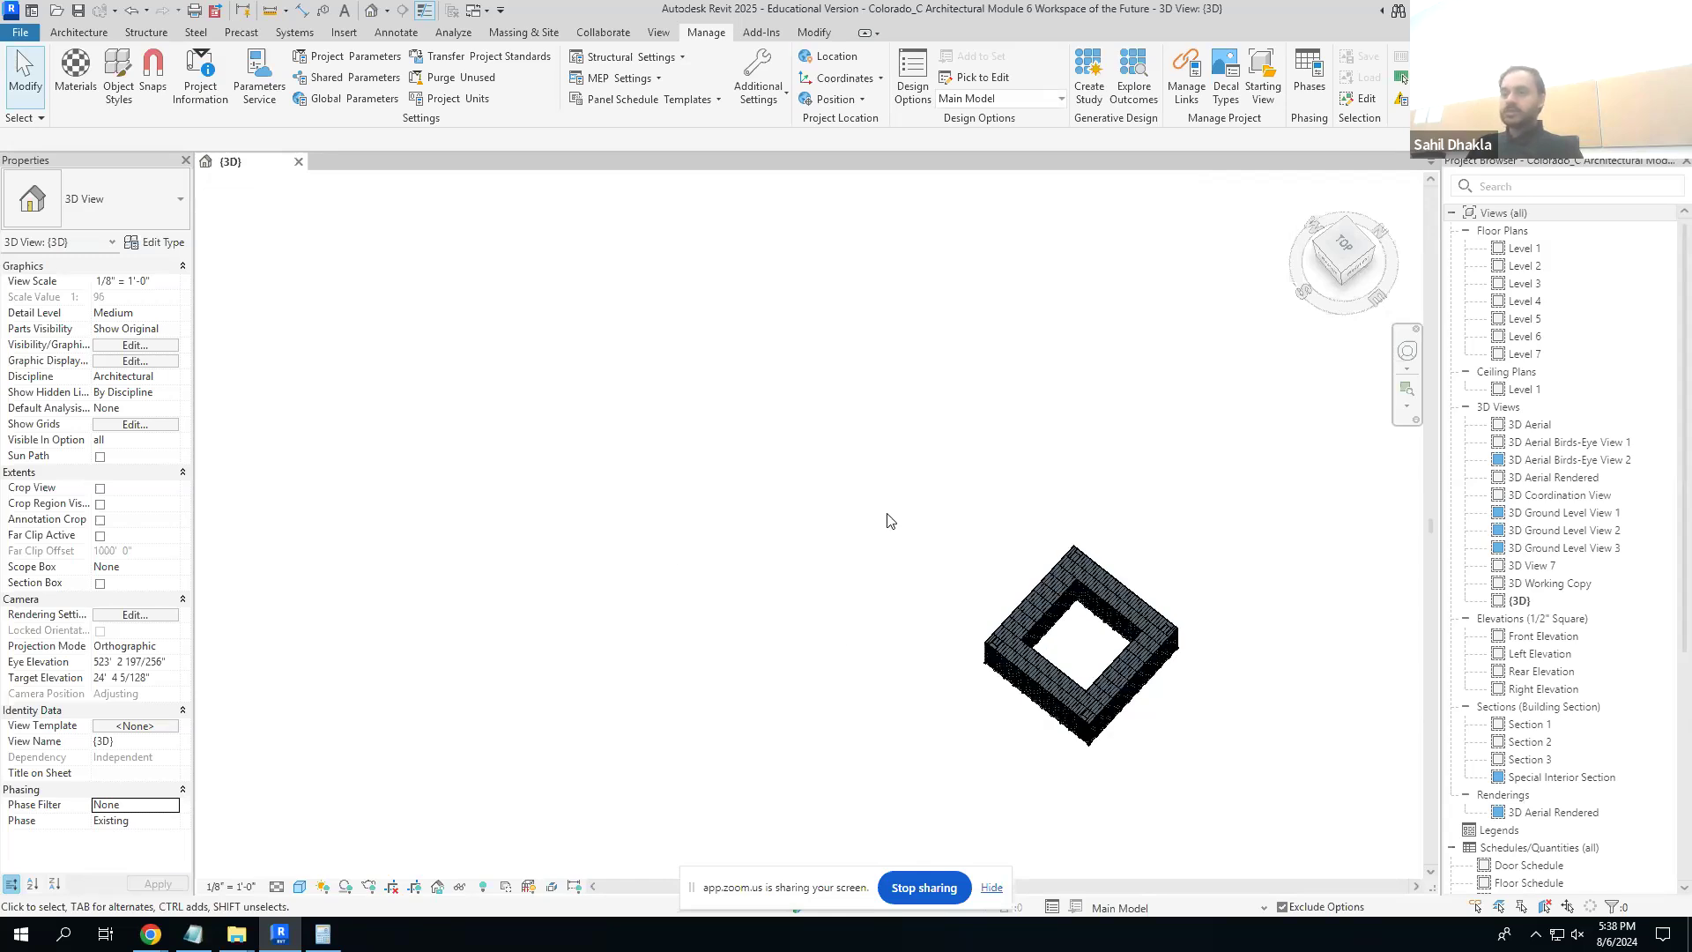
middle_drag(838, 580, 1012, 461)
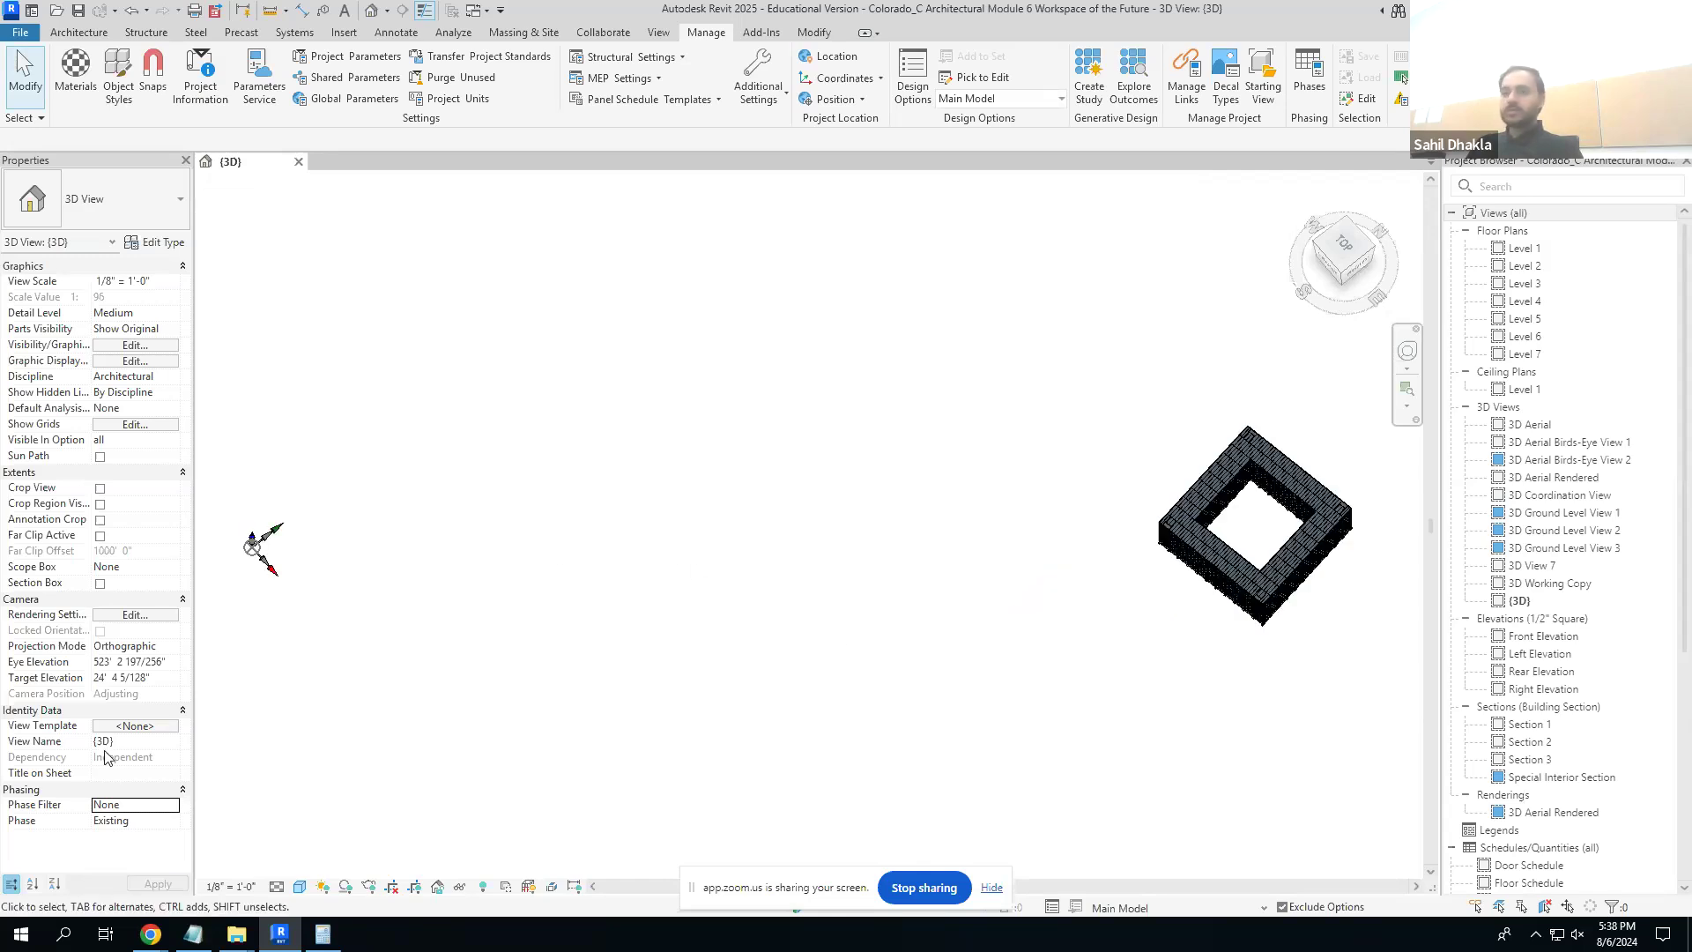
click(169, 821)
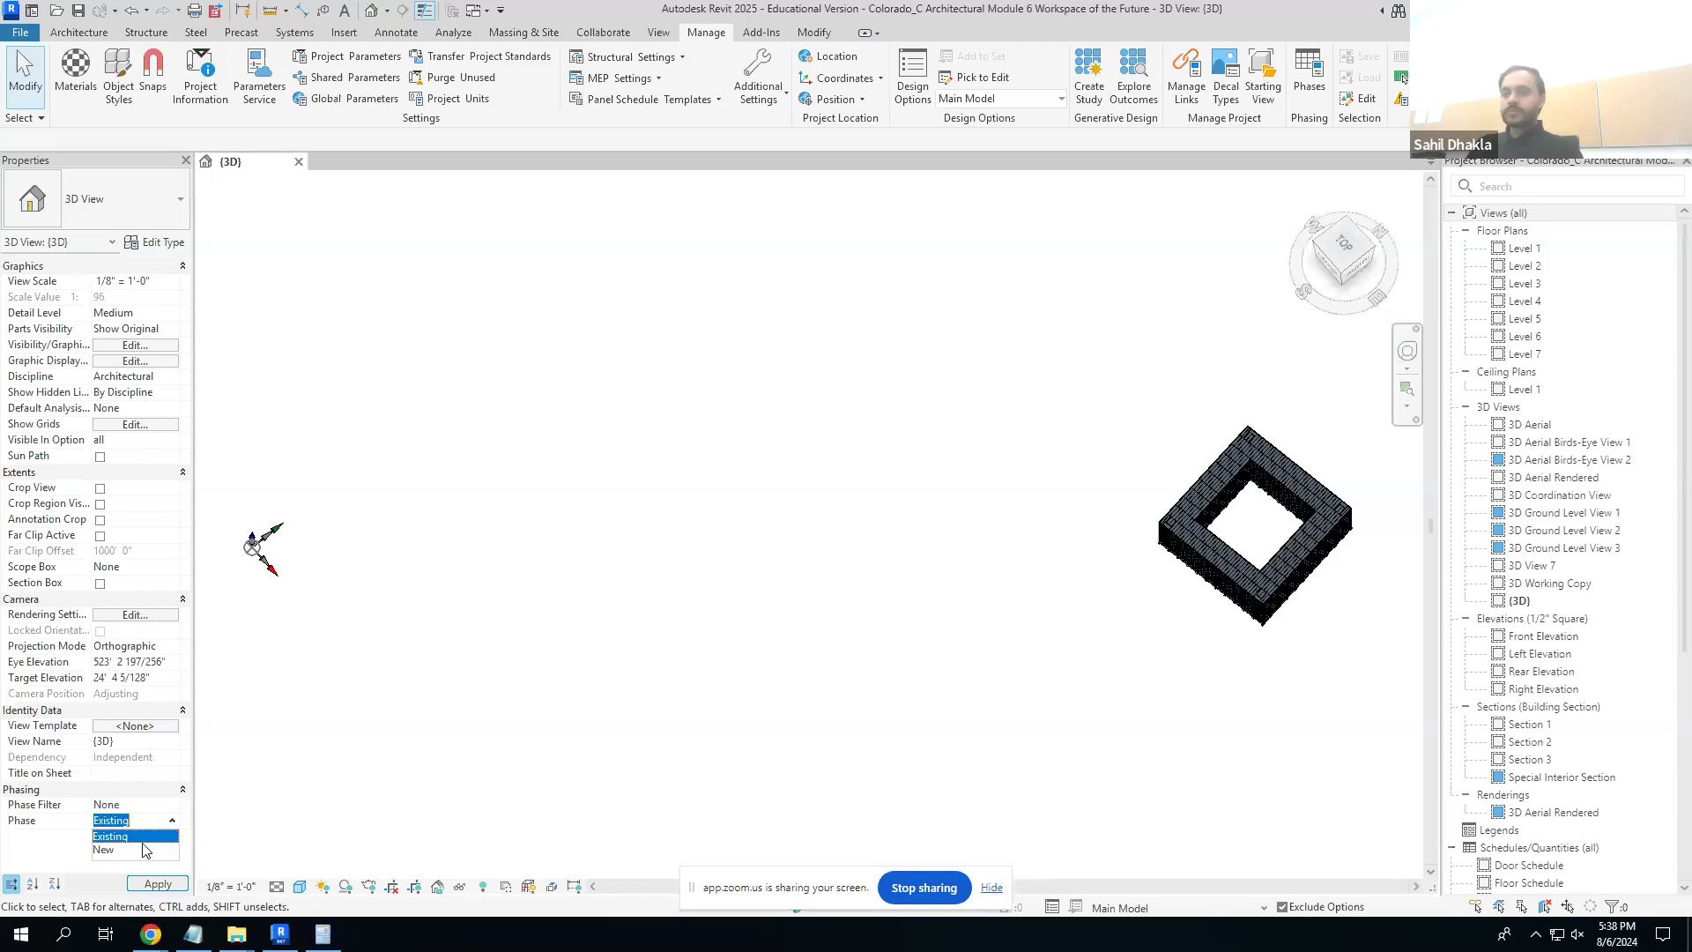
click(136, 838)
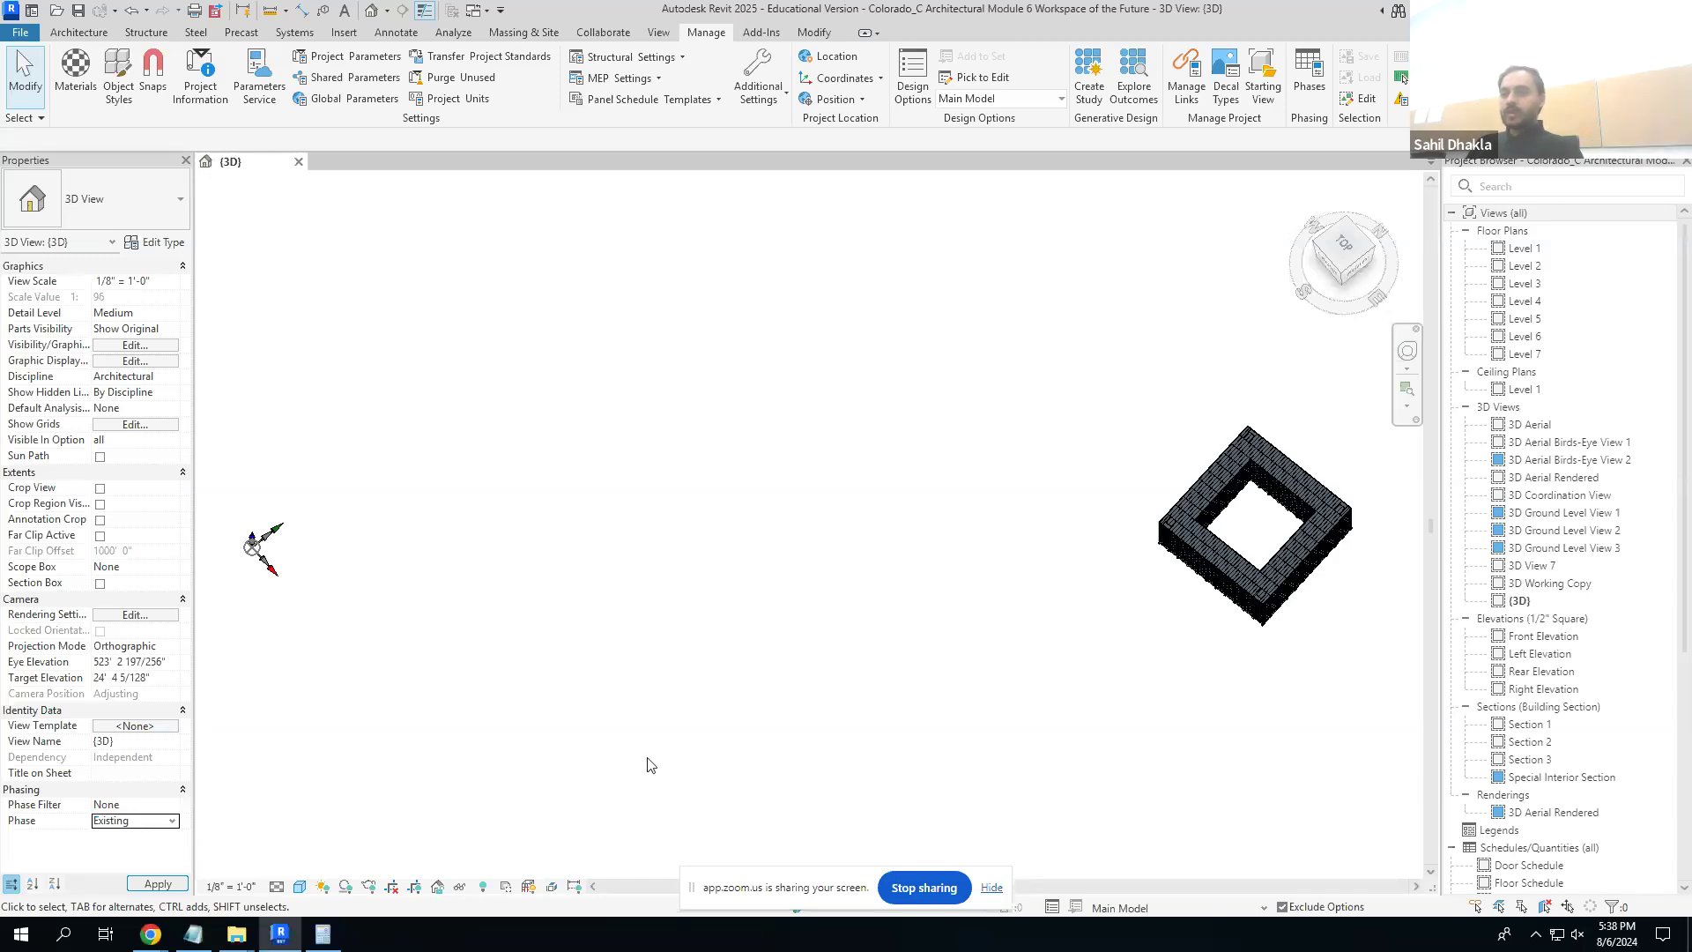
- Examine the building's facade and roof closely and select the linked structural model to check its alignment with the architectural model
scroll(1240, 576, up, 6)
shift+middle_drag(1212, 558, 1103, 306)
middle_drag(1201, 457, 987, 630)
shift+middle_drag(987, 630, 1260, 484)
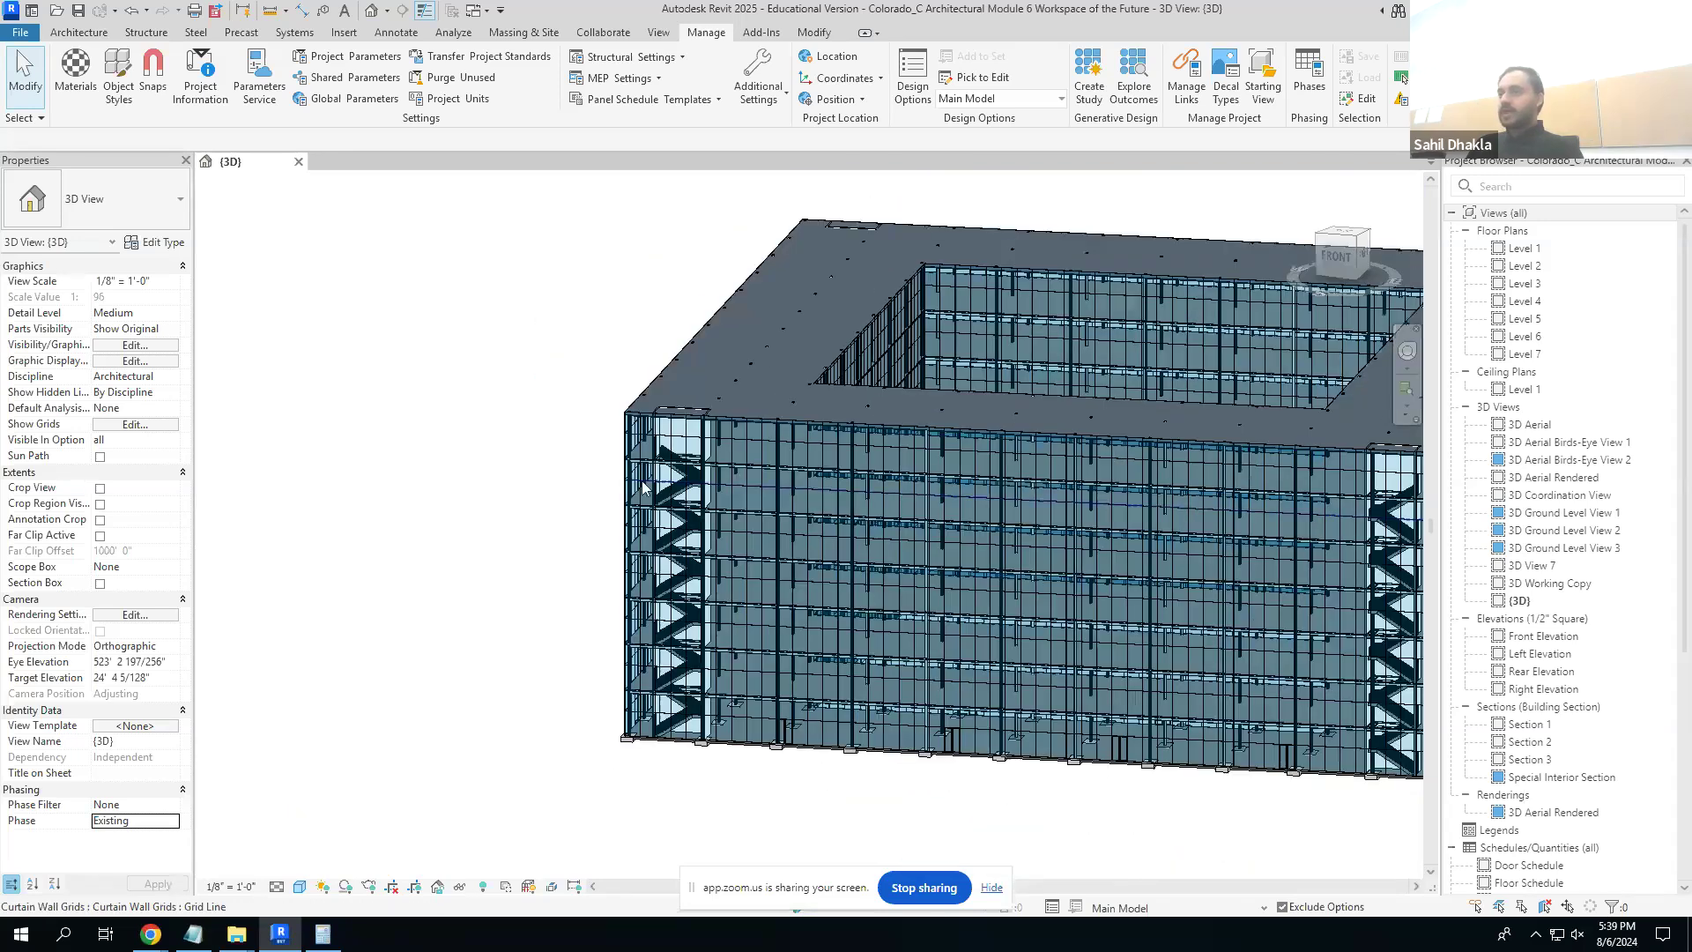
scroll(704, 467, up, 2)
scroll(842, 383, up, 4)
middle_drag(842, 383, 783, 562)
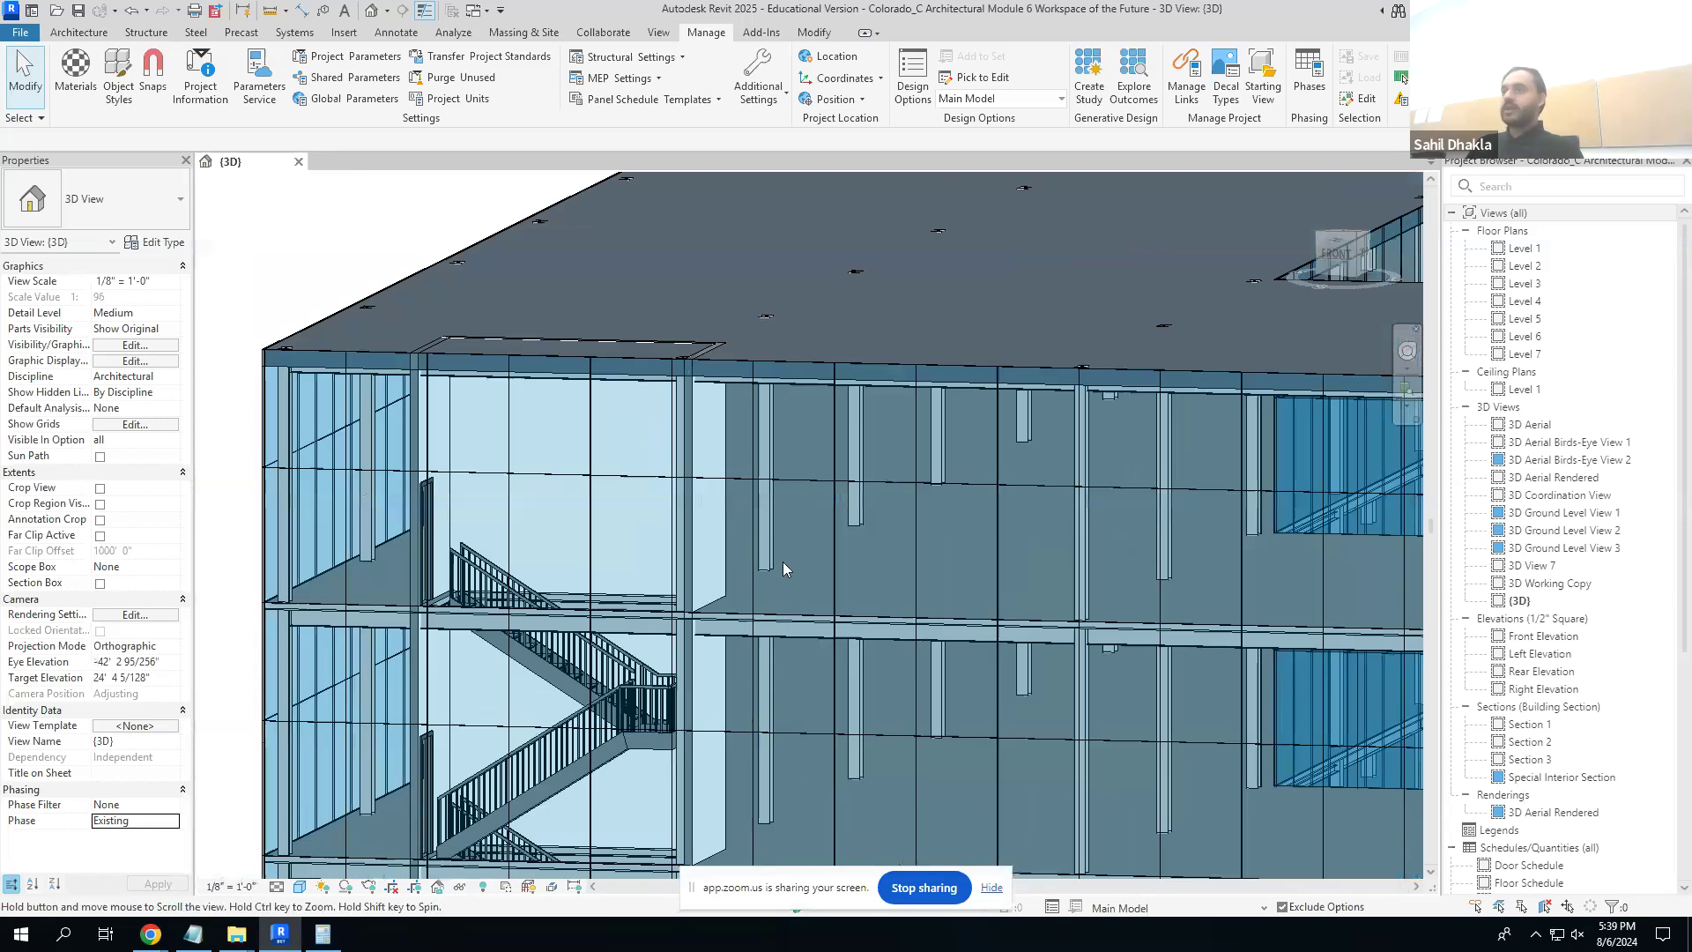
click(766, 321)
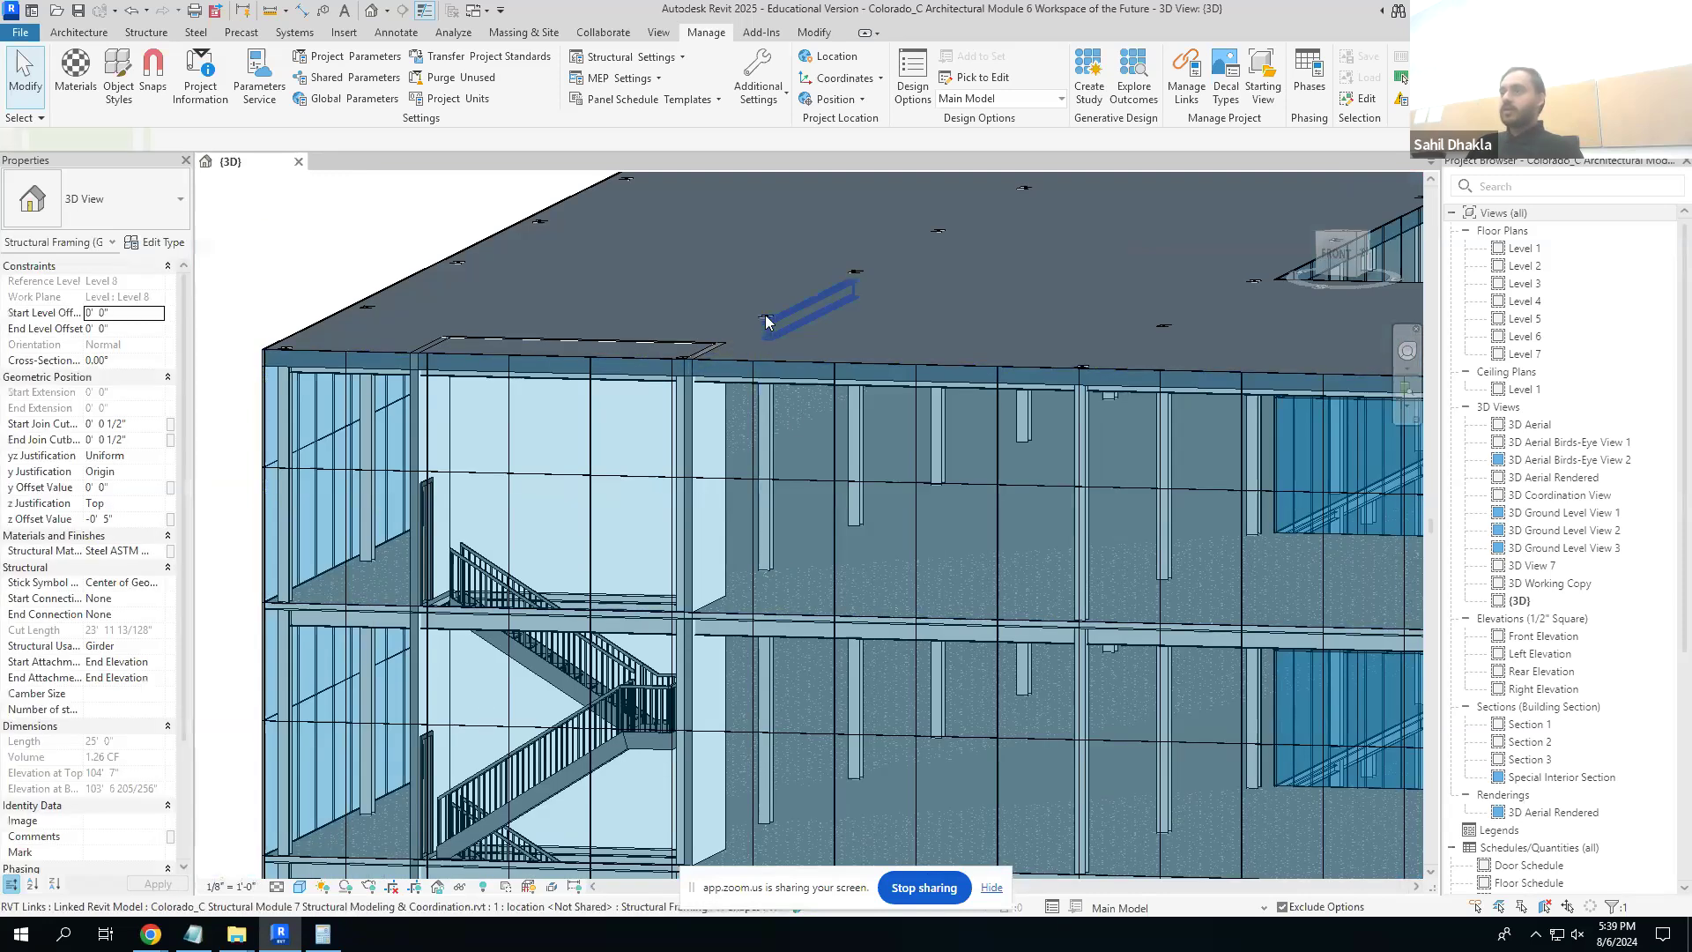
scroll(766, 321, down, 5)
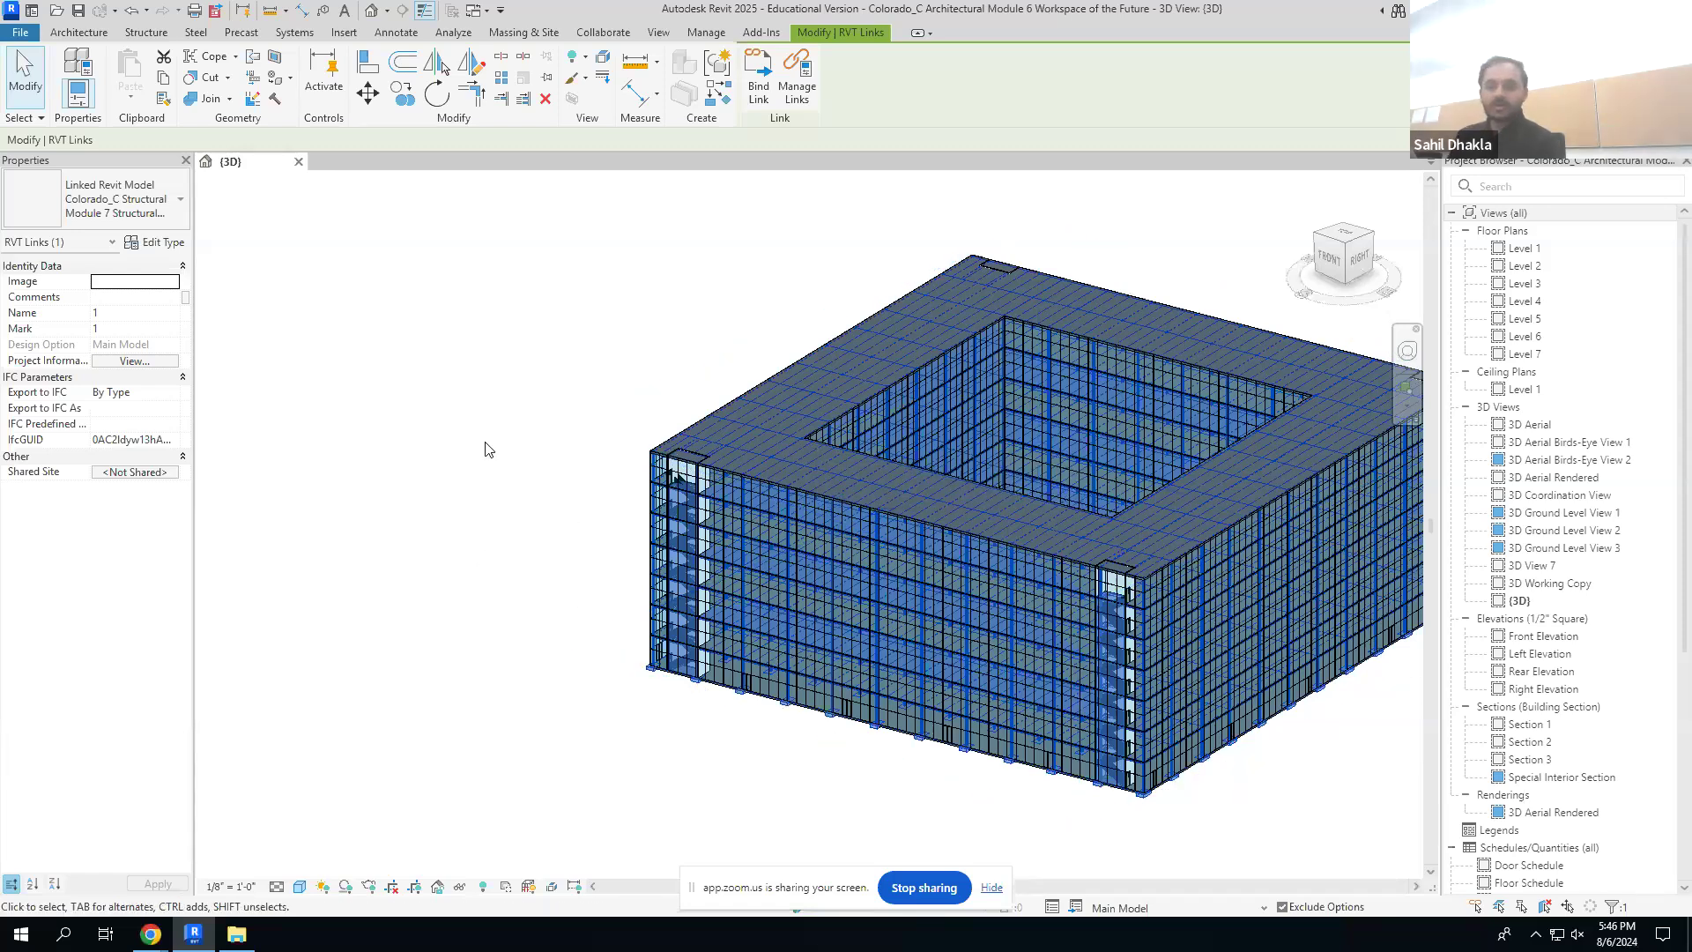
- Publish shared coordinates to the linked structural model, duplicating its default site as Forma-model-location for the position
click(578, 281)
click(848, 80)
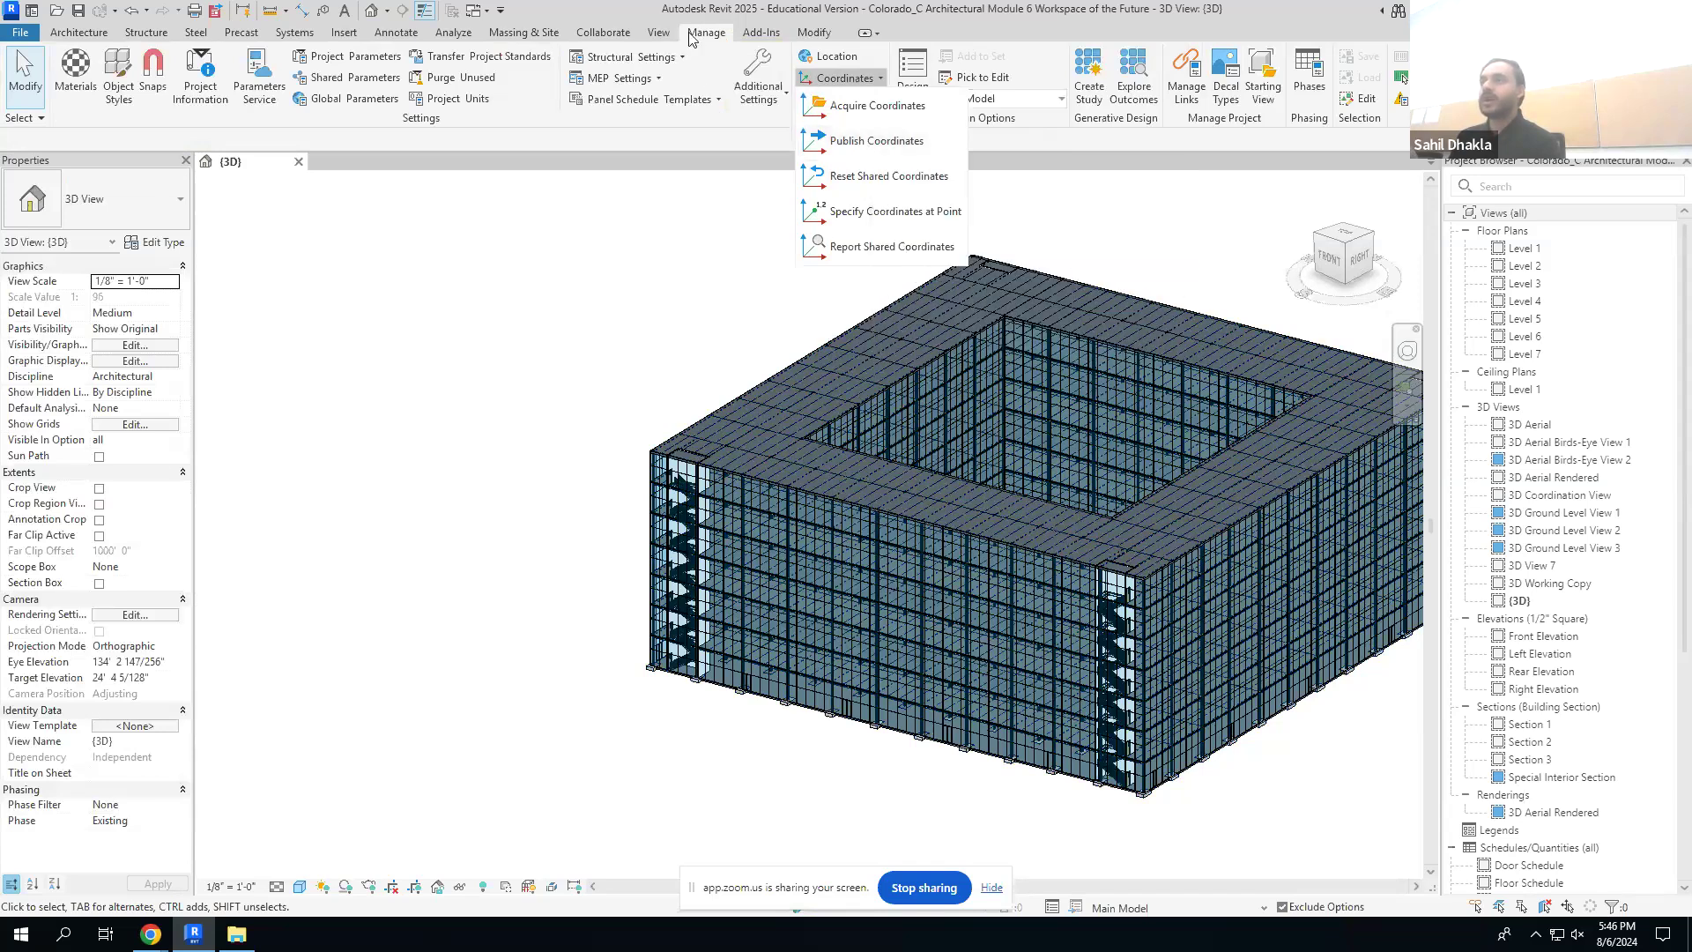
click(867, 145)
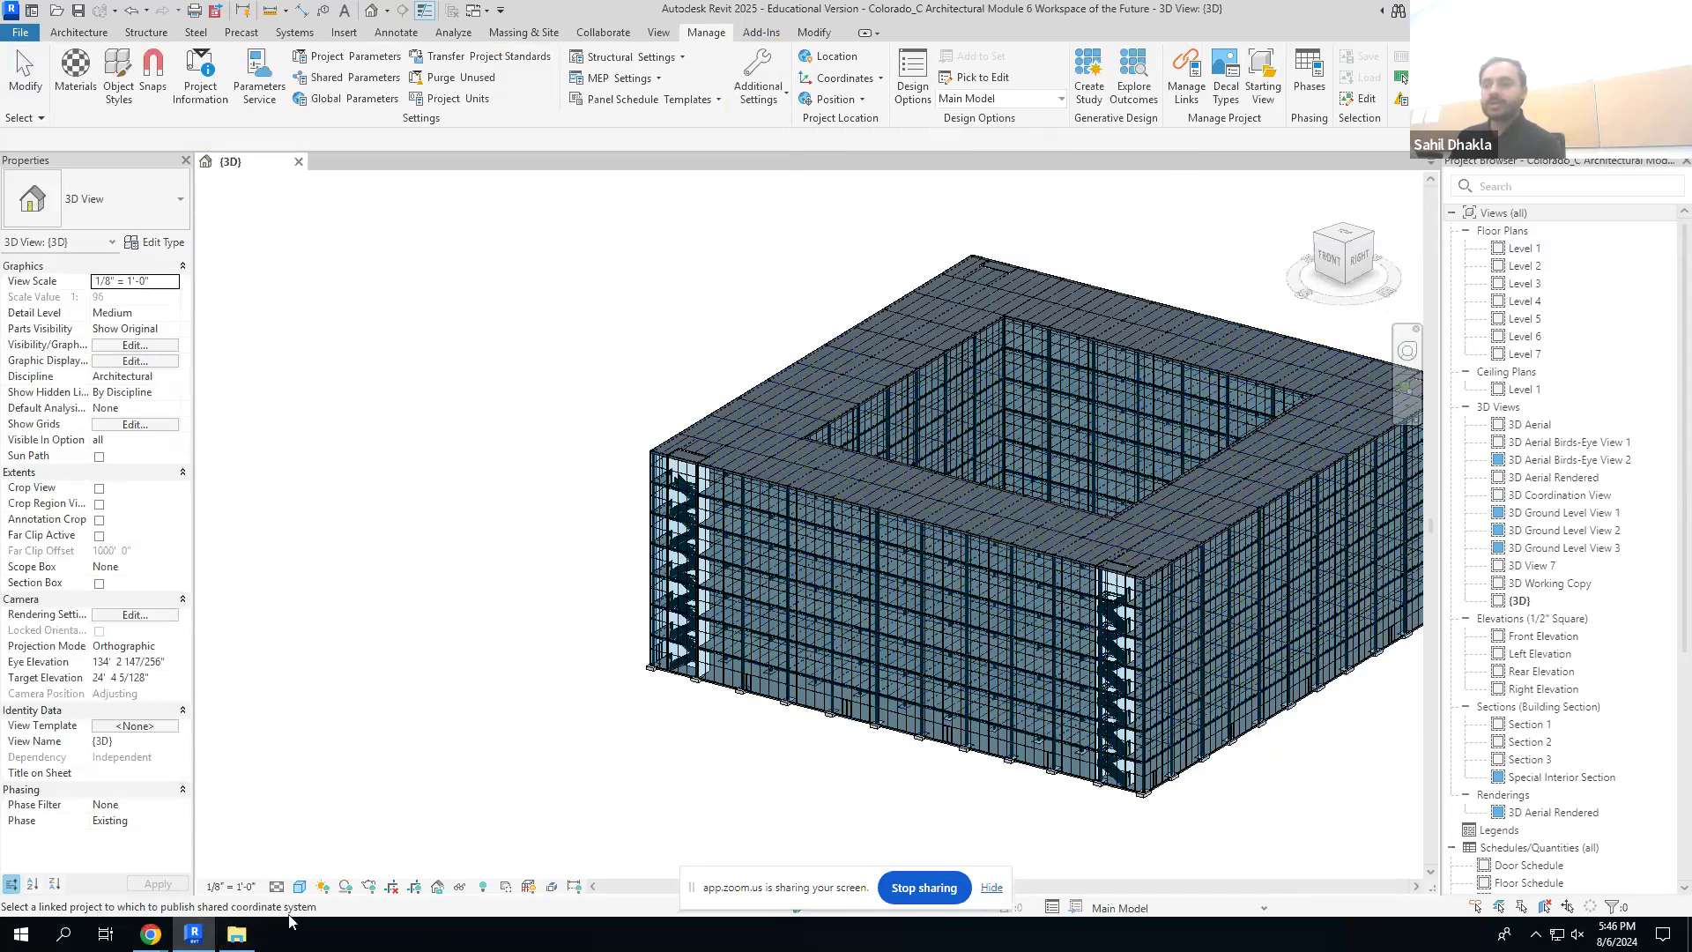
click(662, 490)
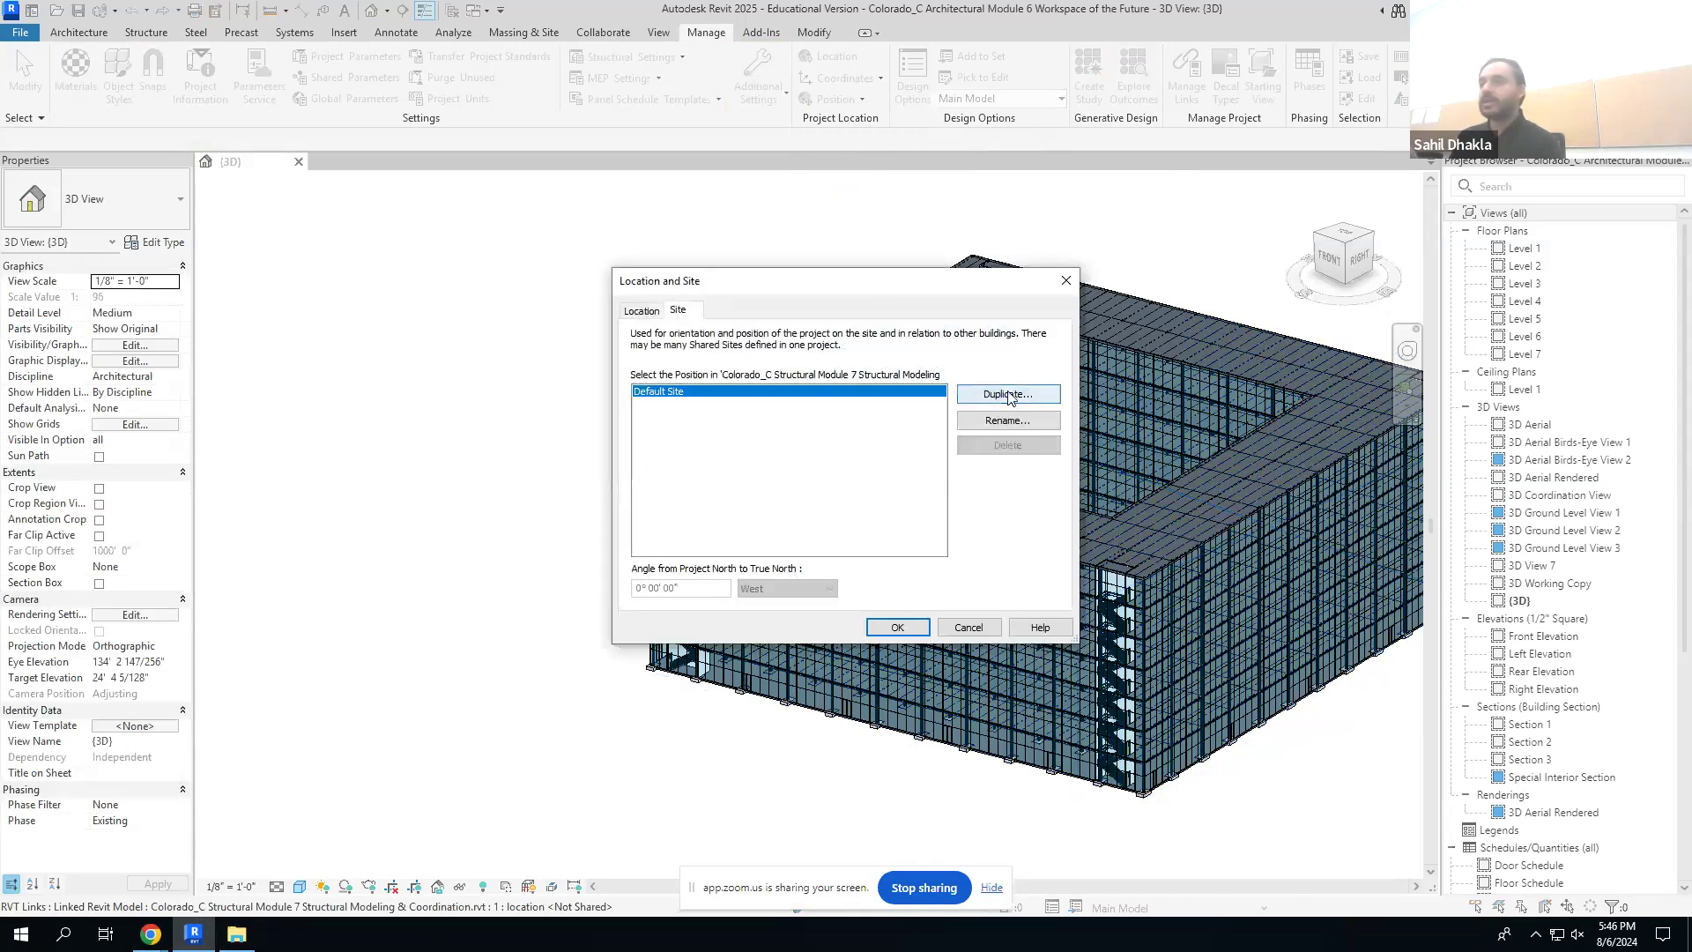
click(1009, 397)
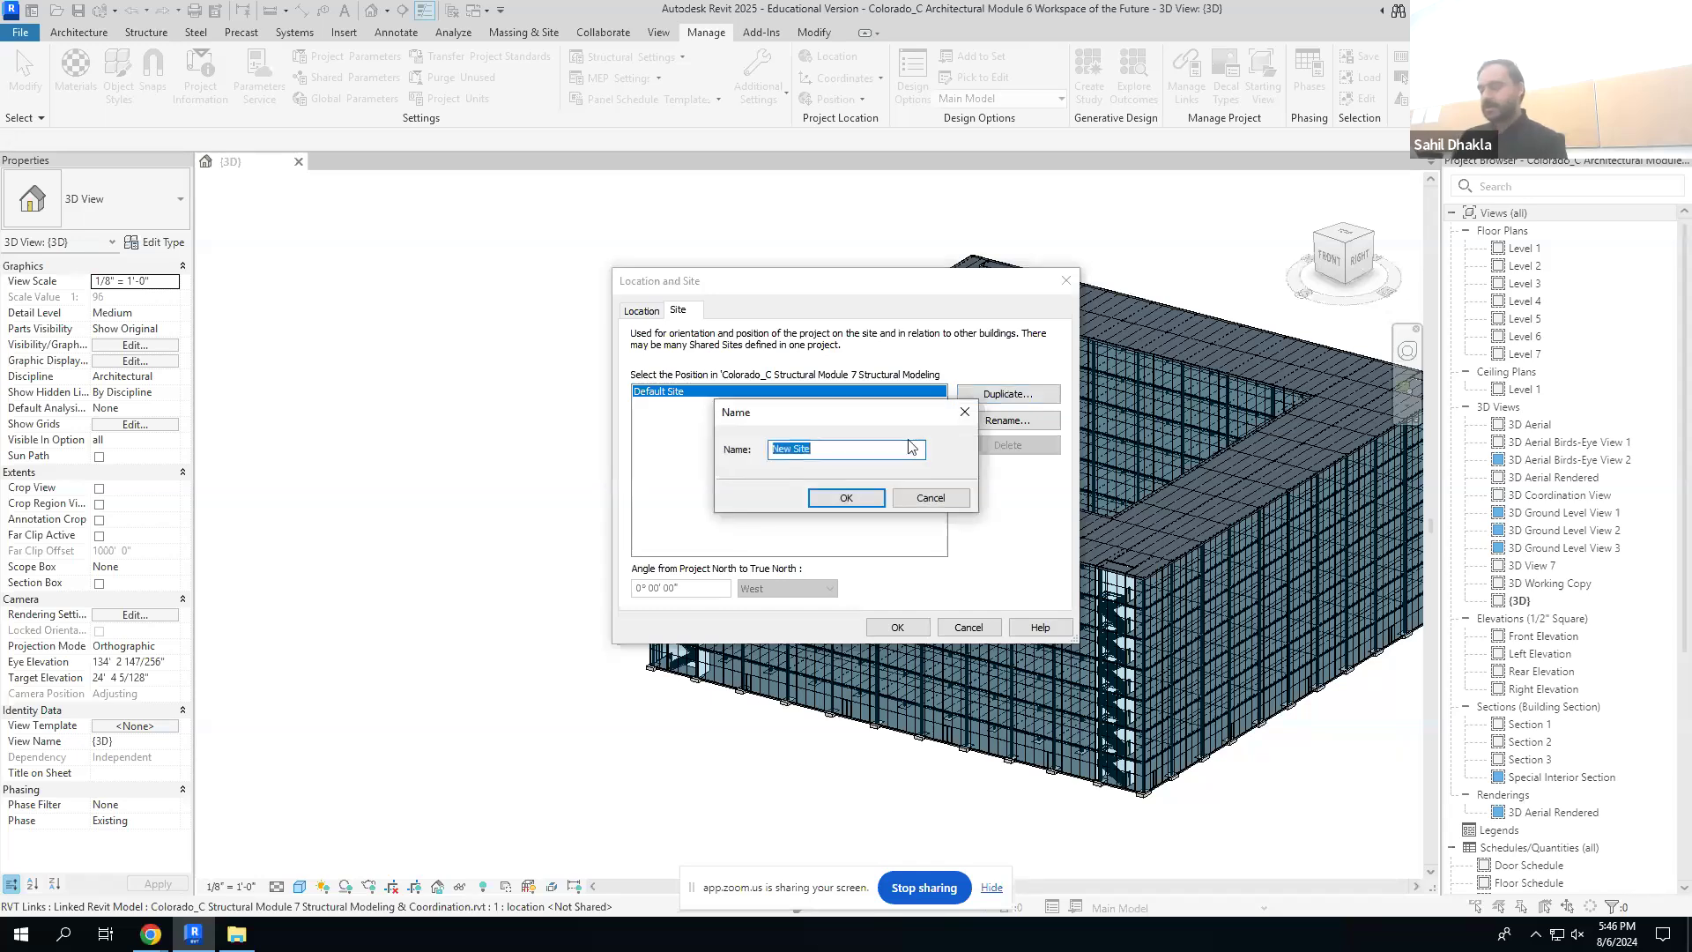
text(Forma)
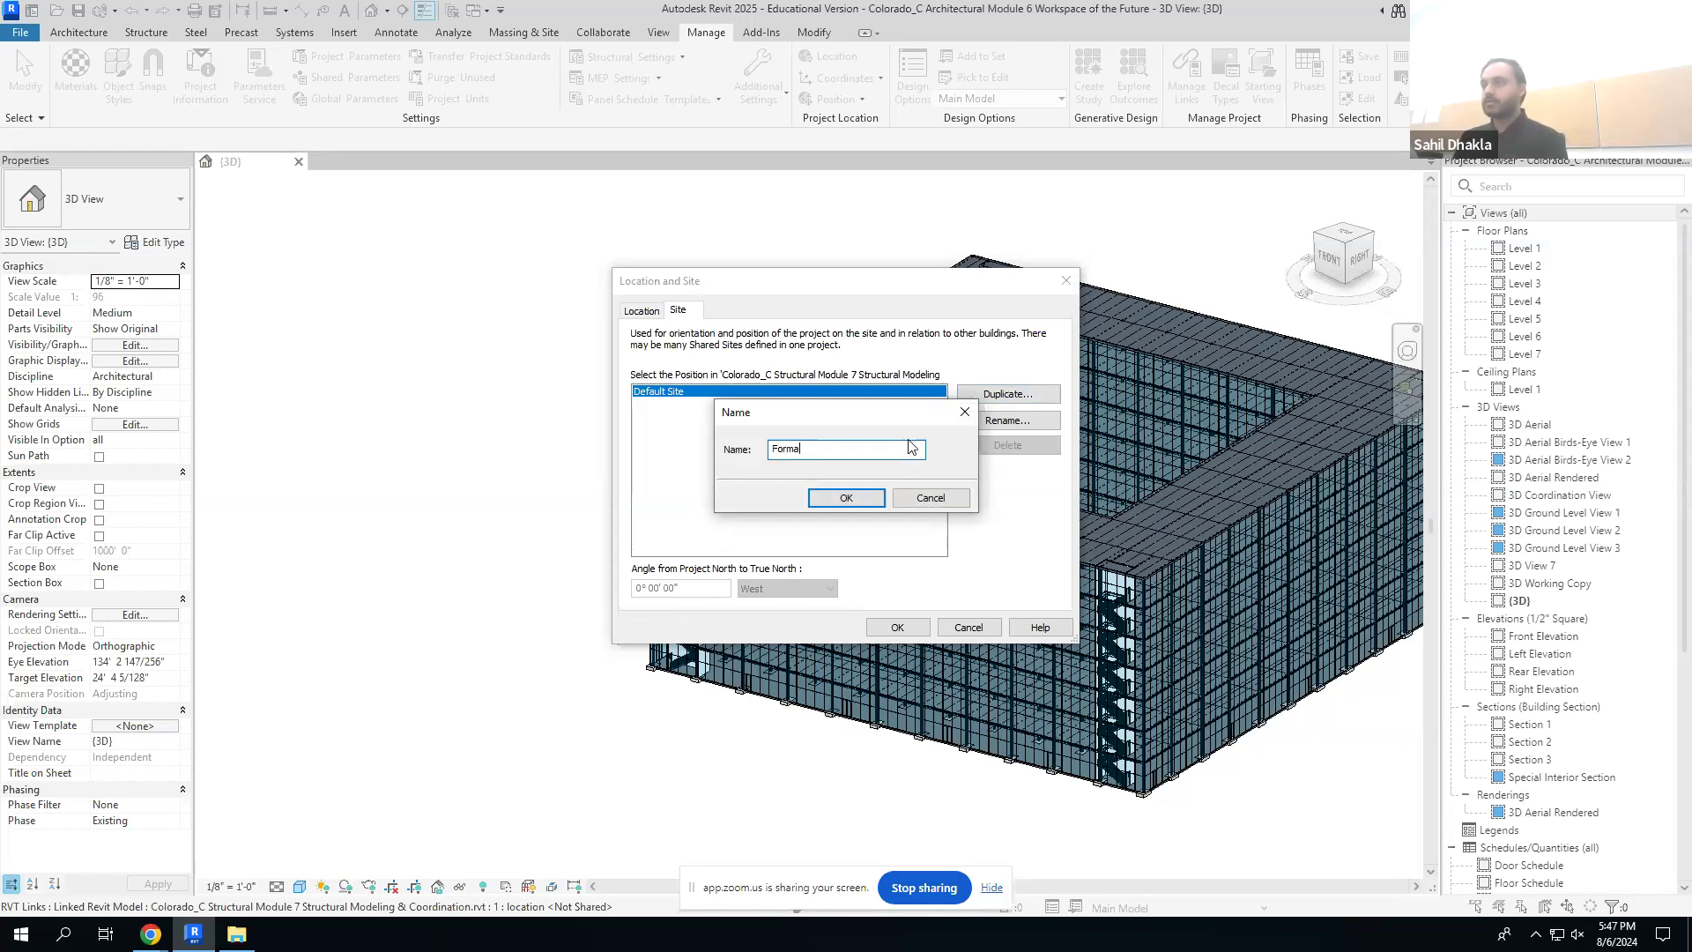
text(-model-location)
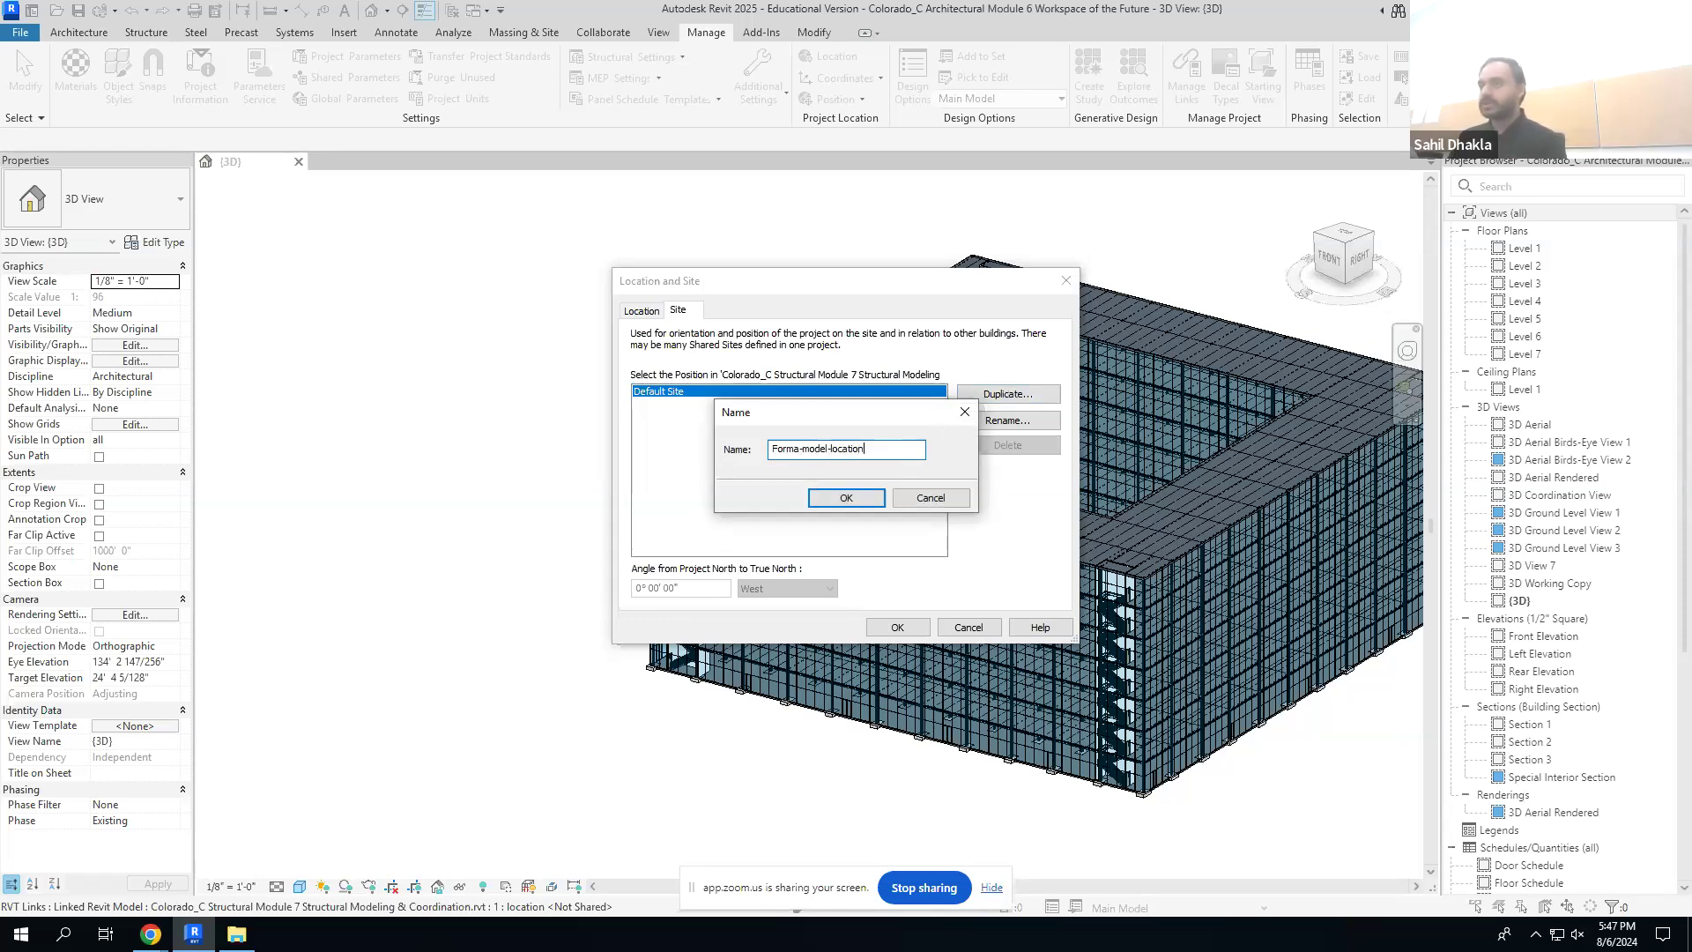
click(845, 499)
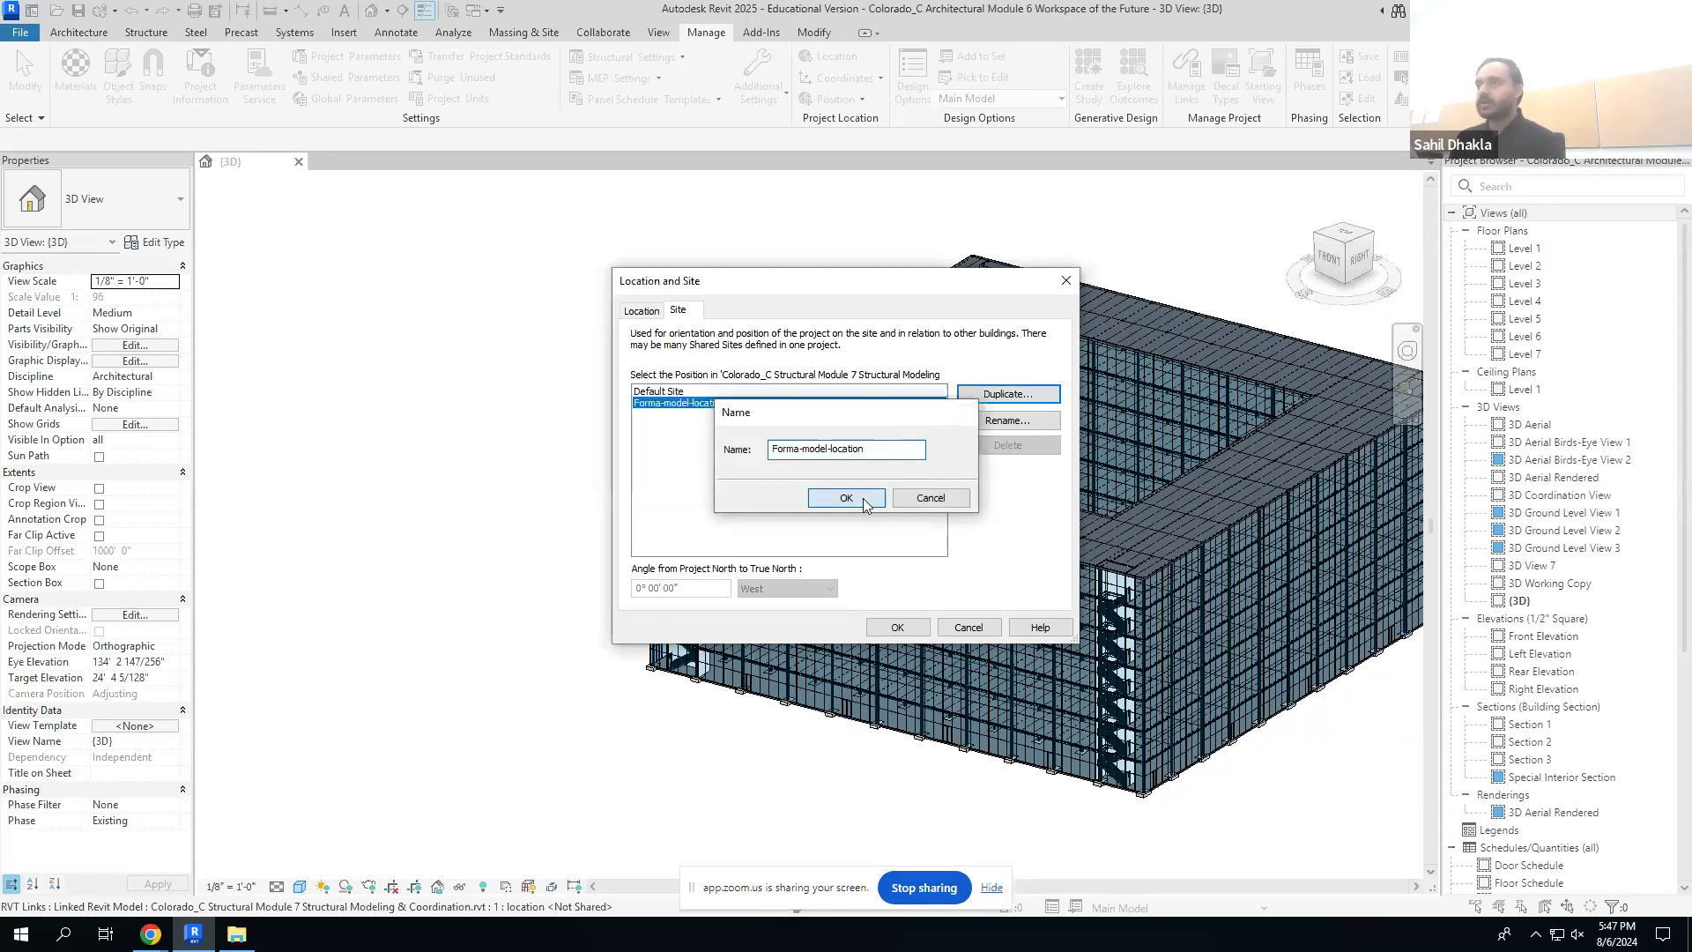
click(895, 627)
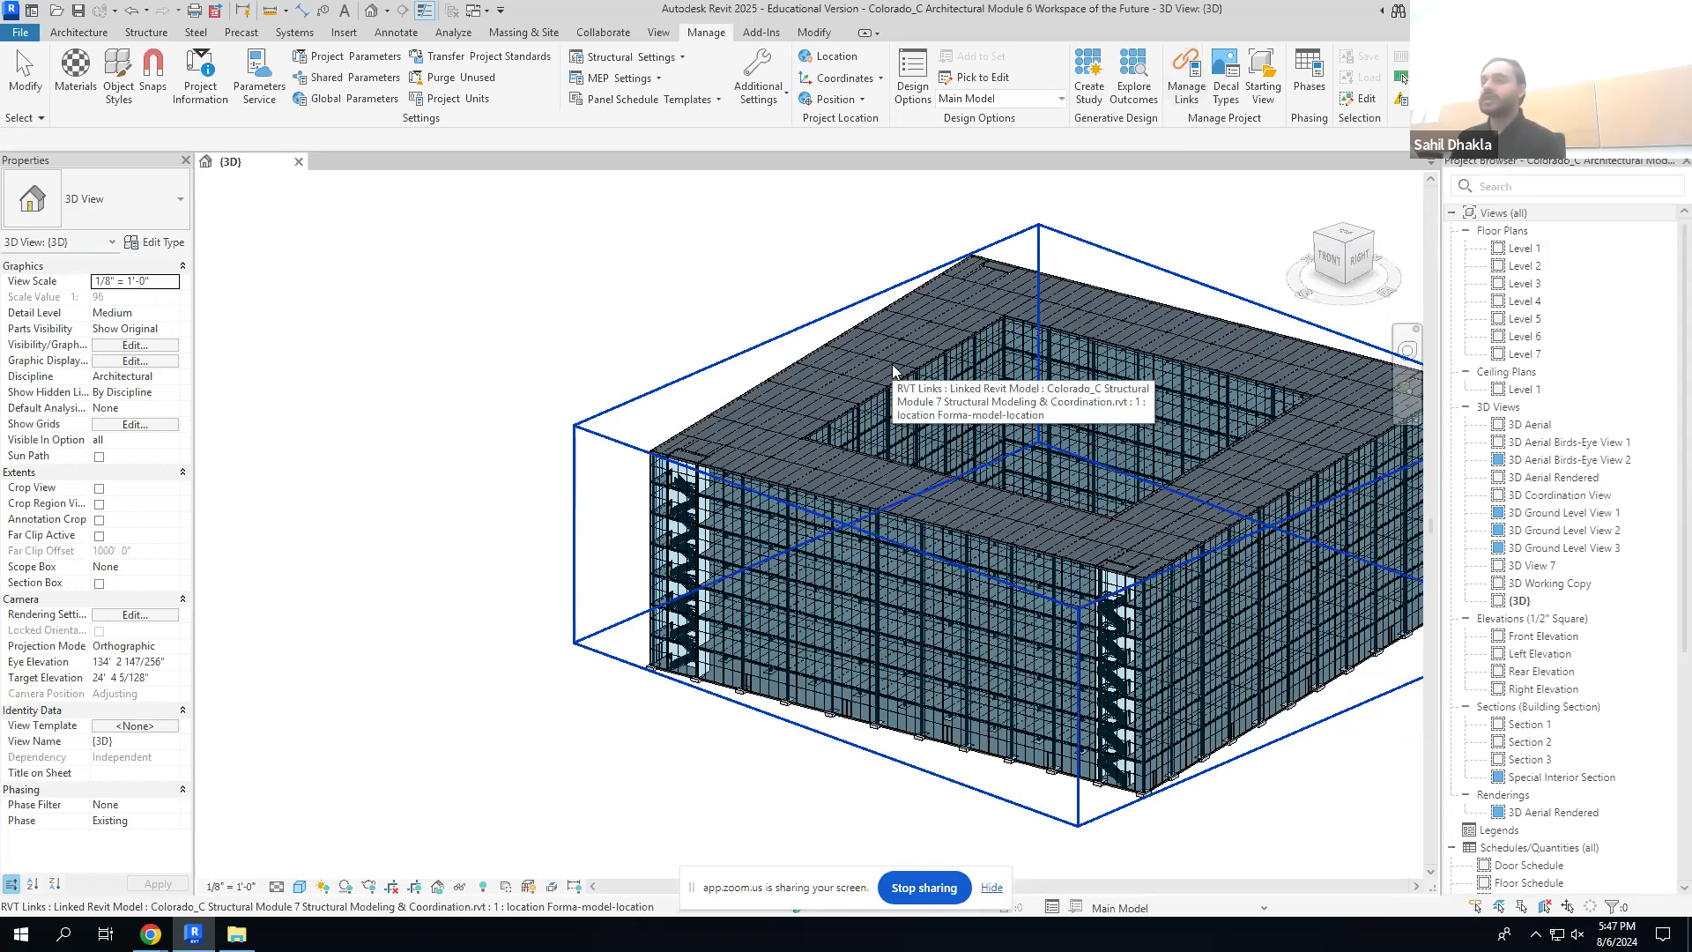
- Unload the linked structural model and save its new position back to the link
click(1188, 95)
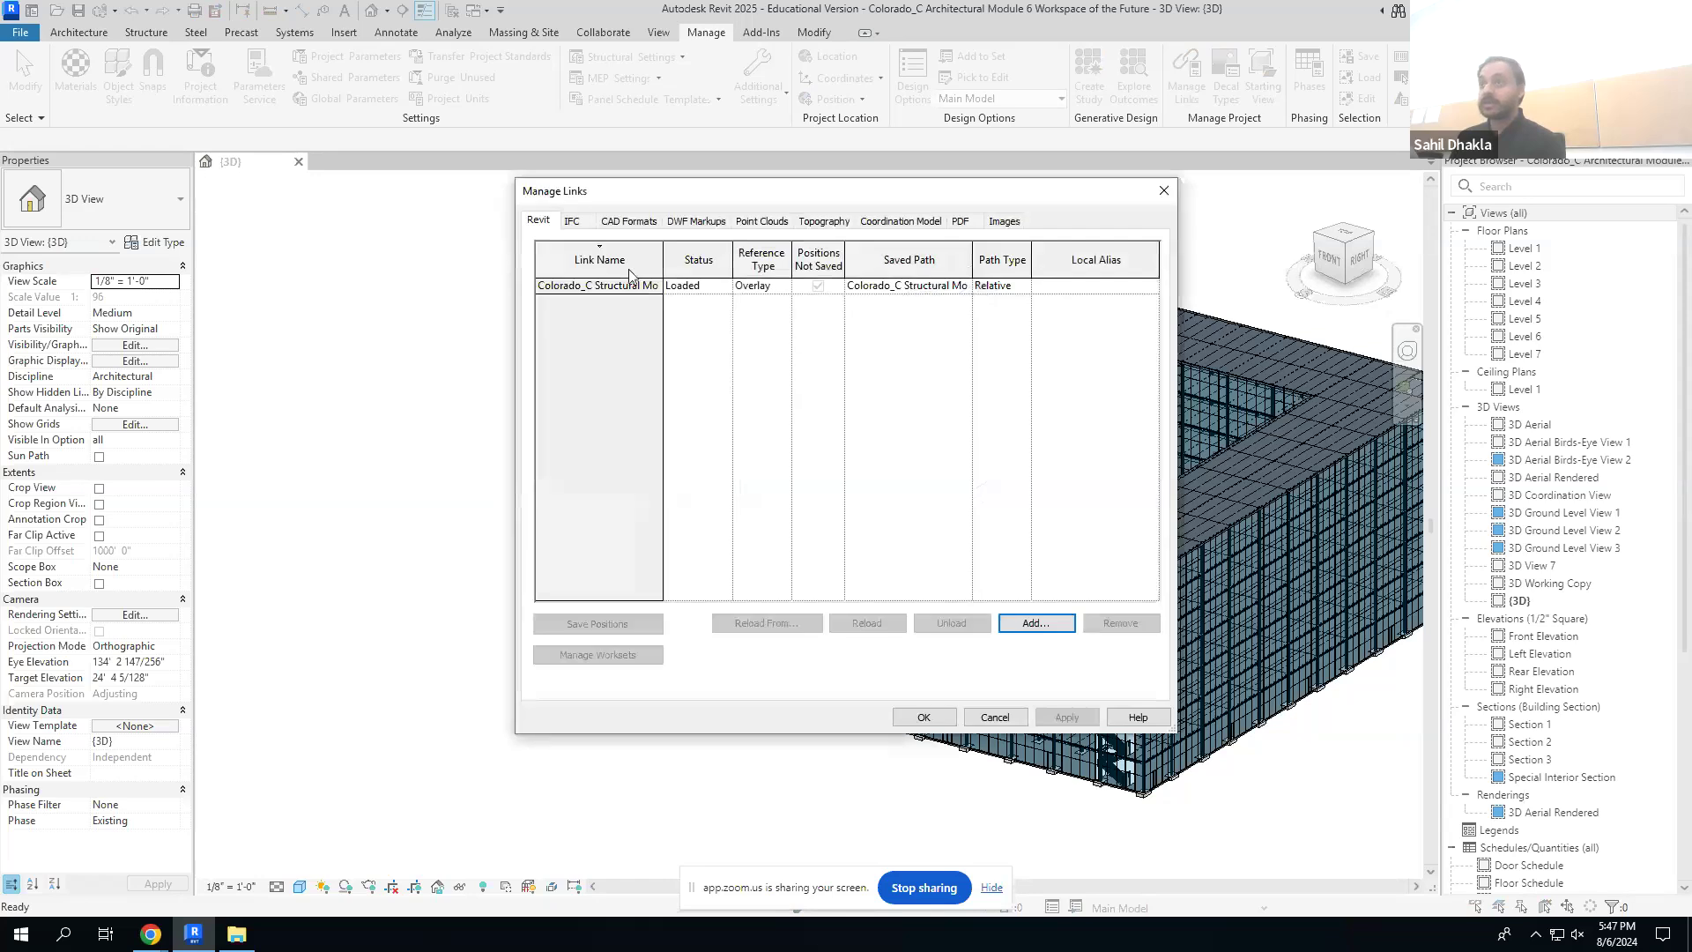
click(967, 626)
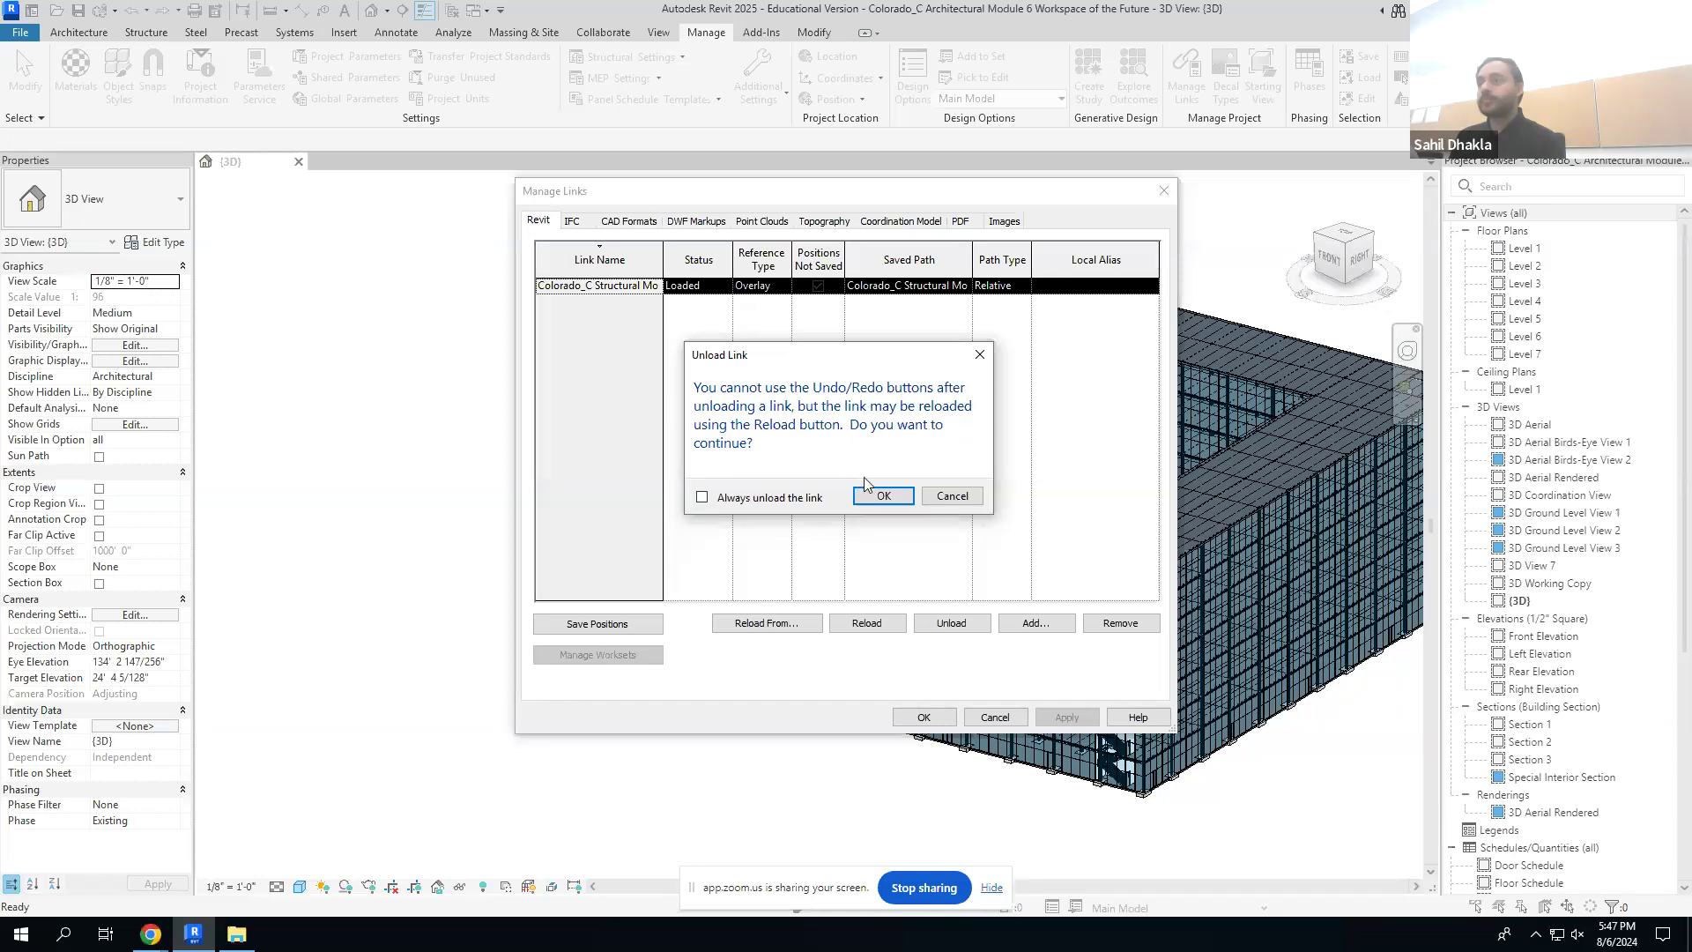
click(881, 497)
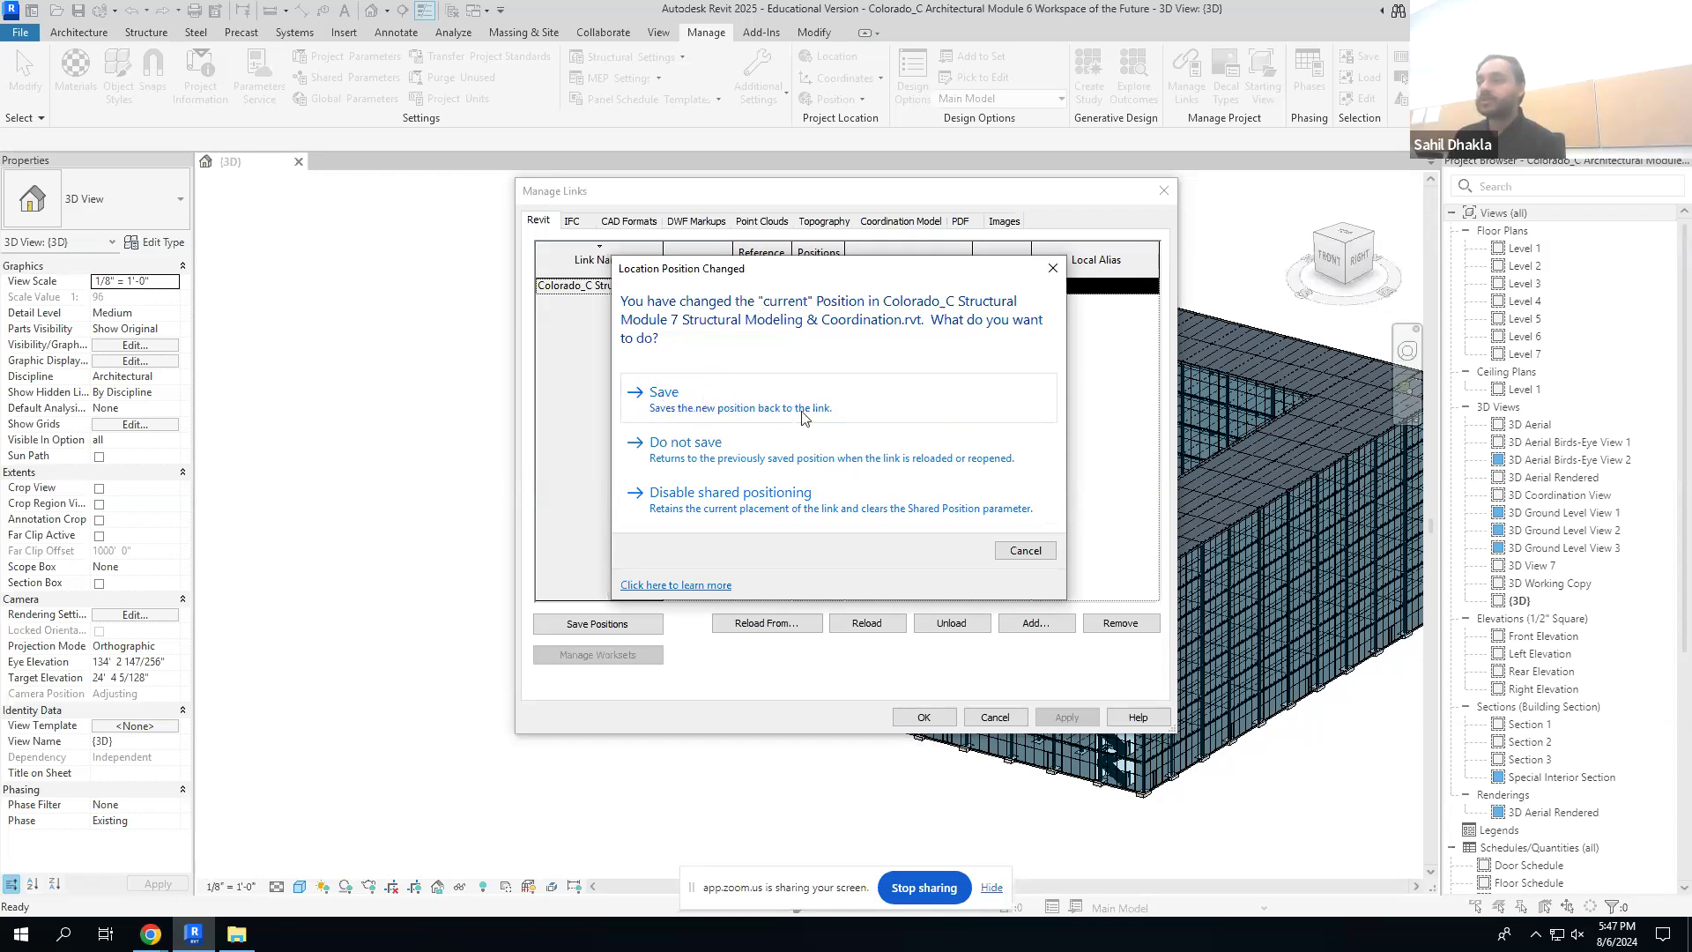
click(886, 399)
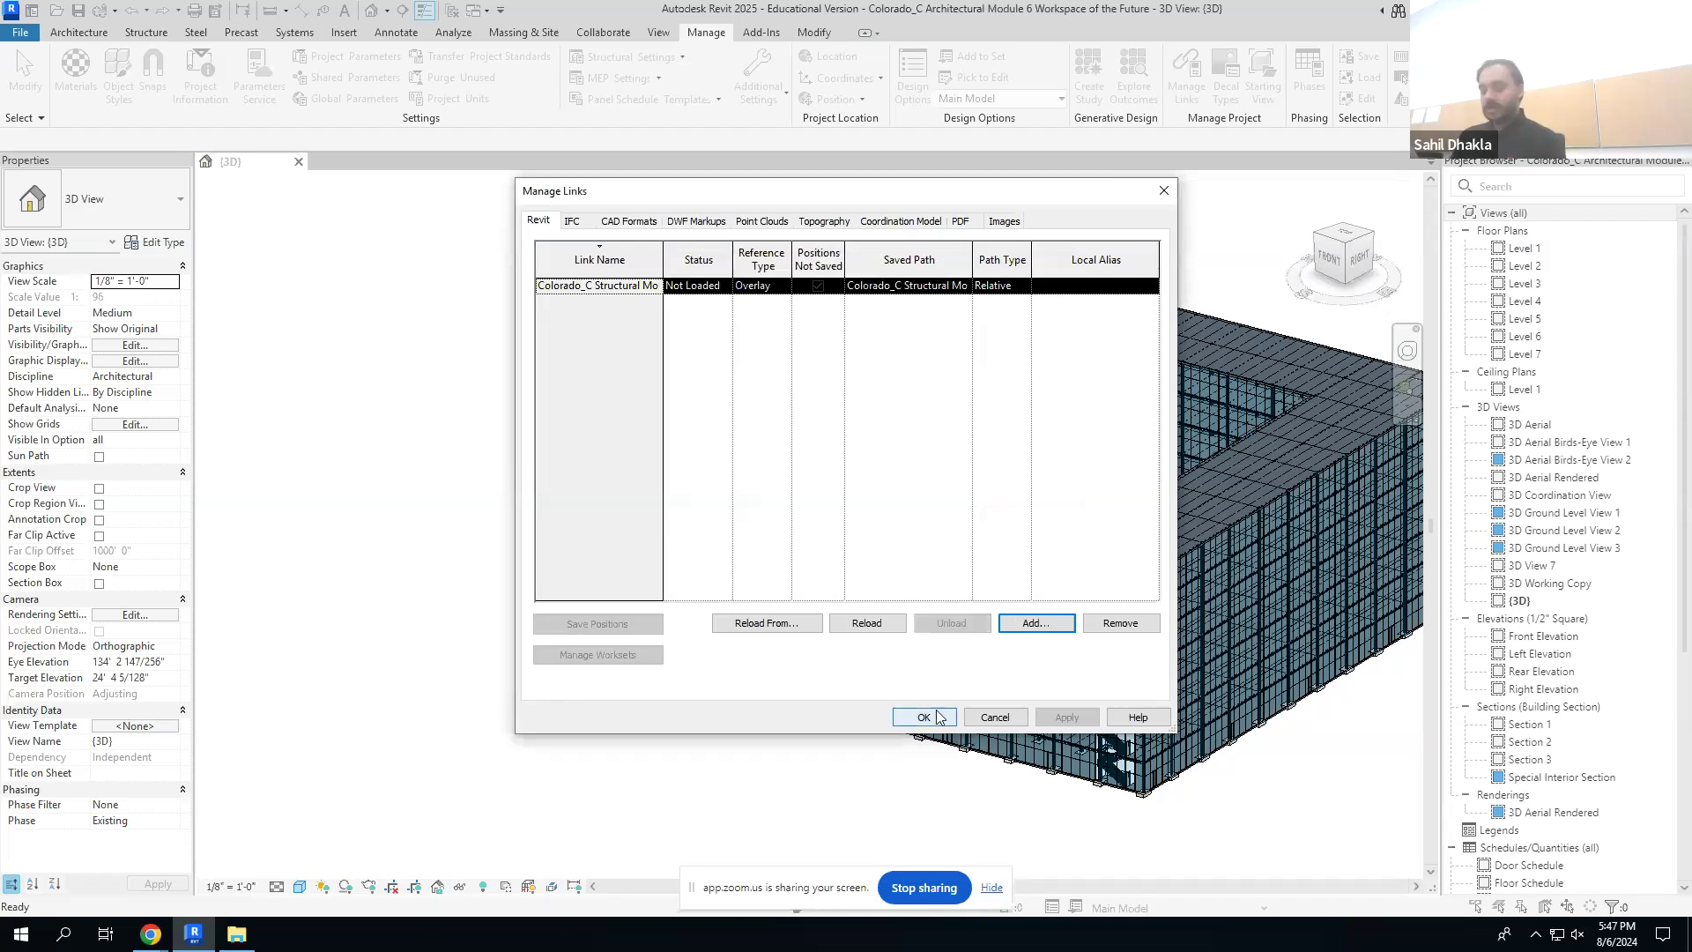
- Check the structural model file's full name and modification date in File Explorer, then return to Revit and close the link manager
click(236, 934)
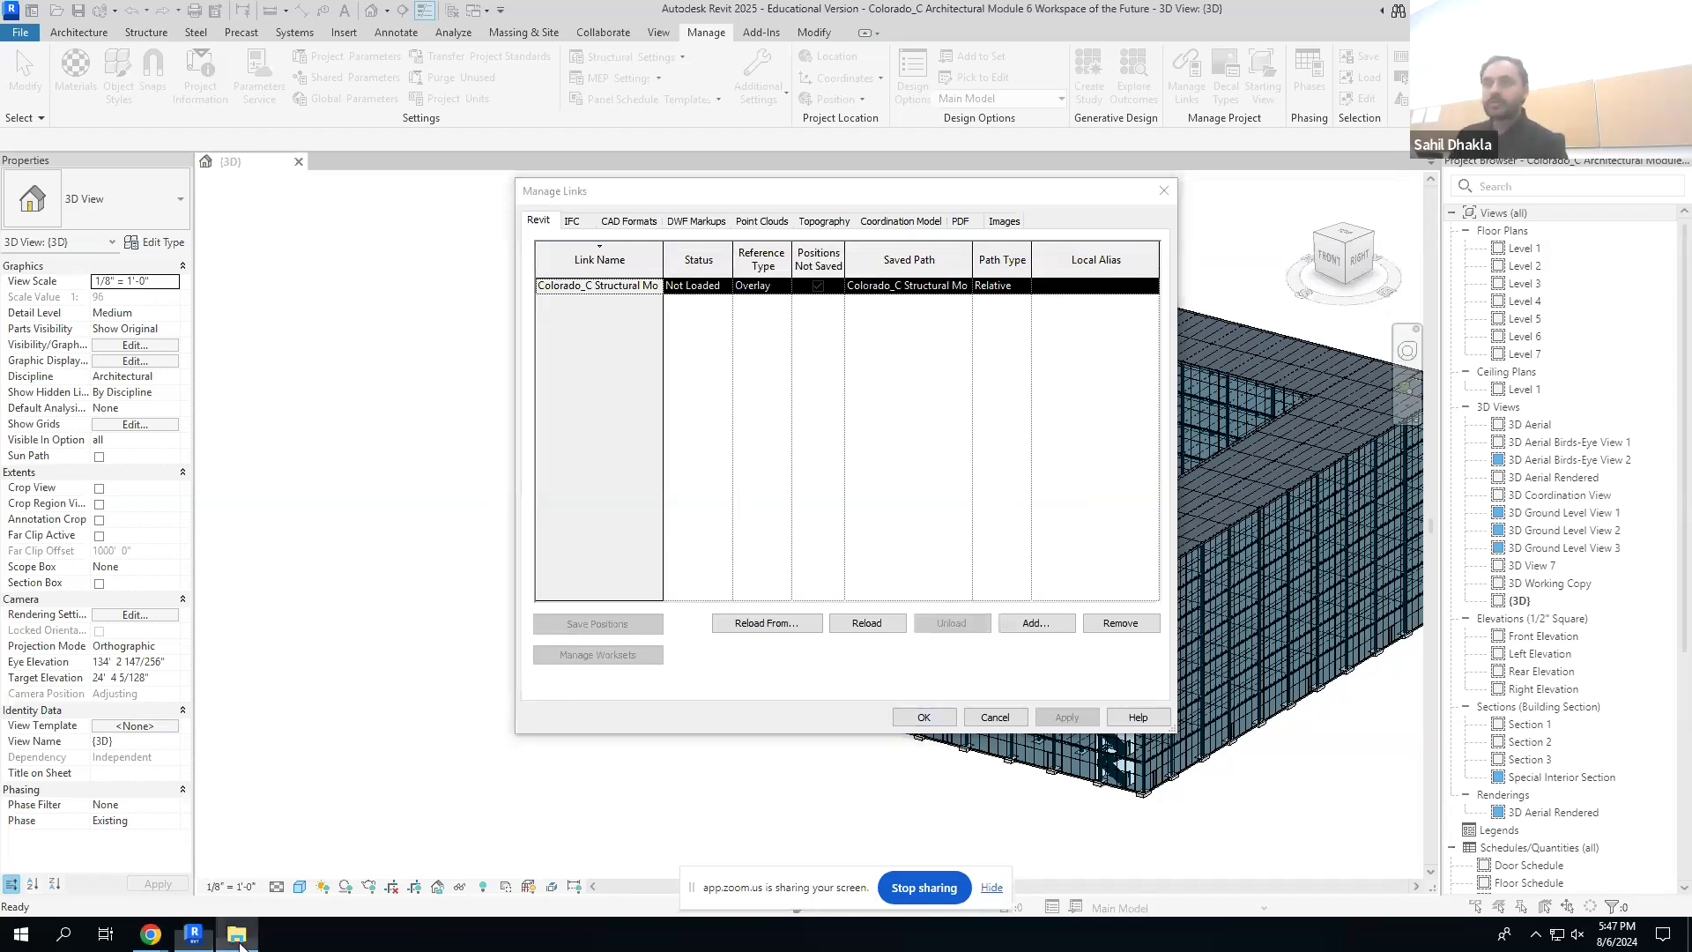
click(433, 109)
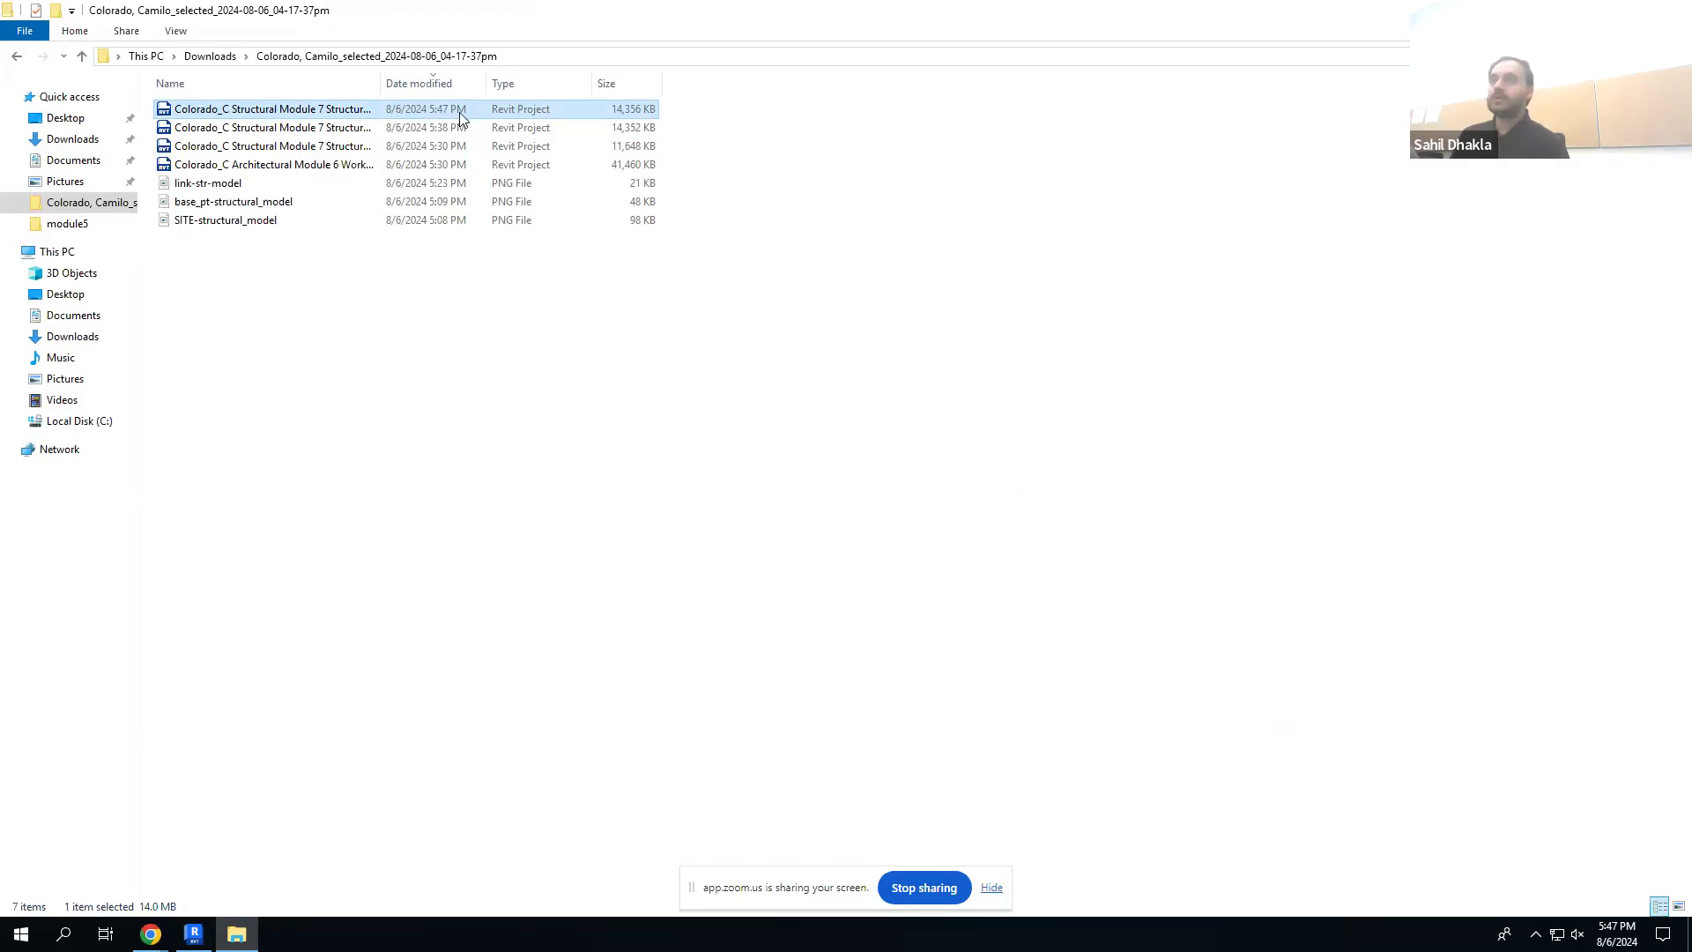
drag(381, 83, 659, 83)
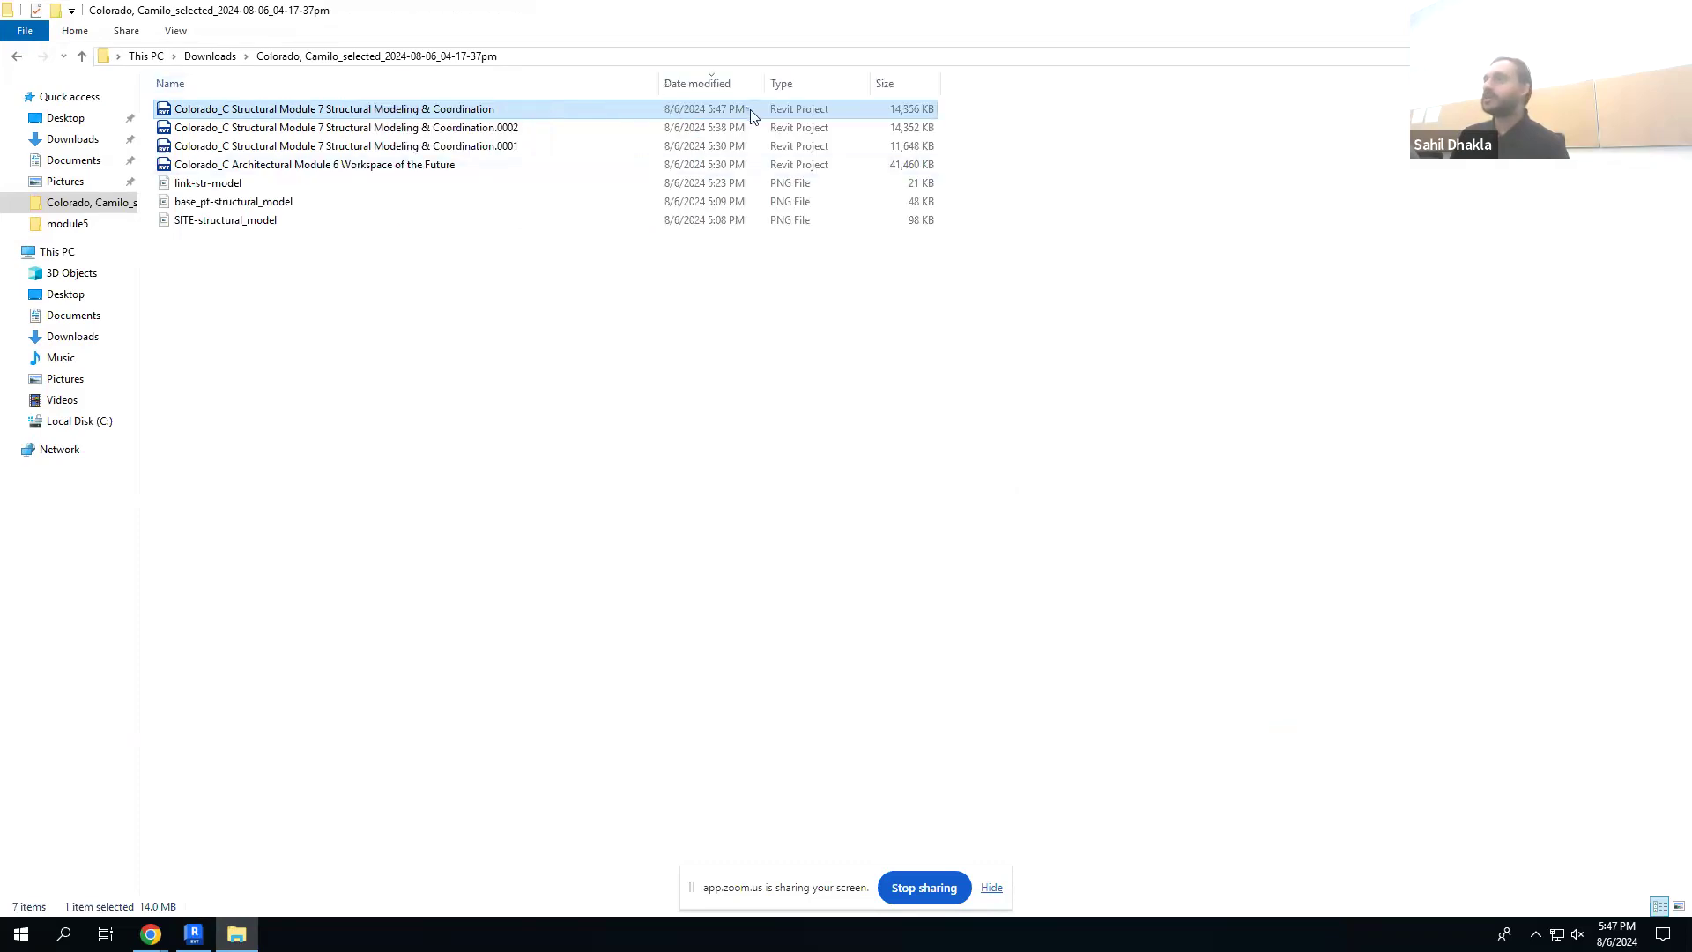
click(194, 941)
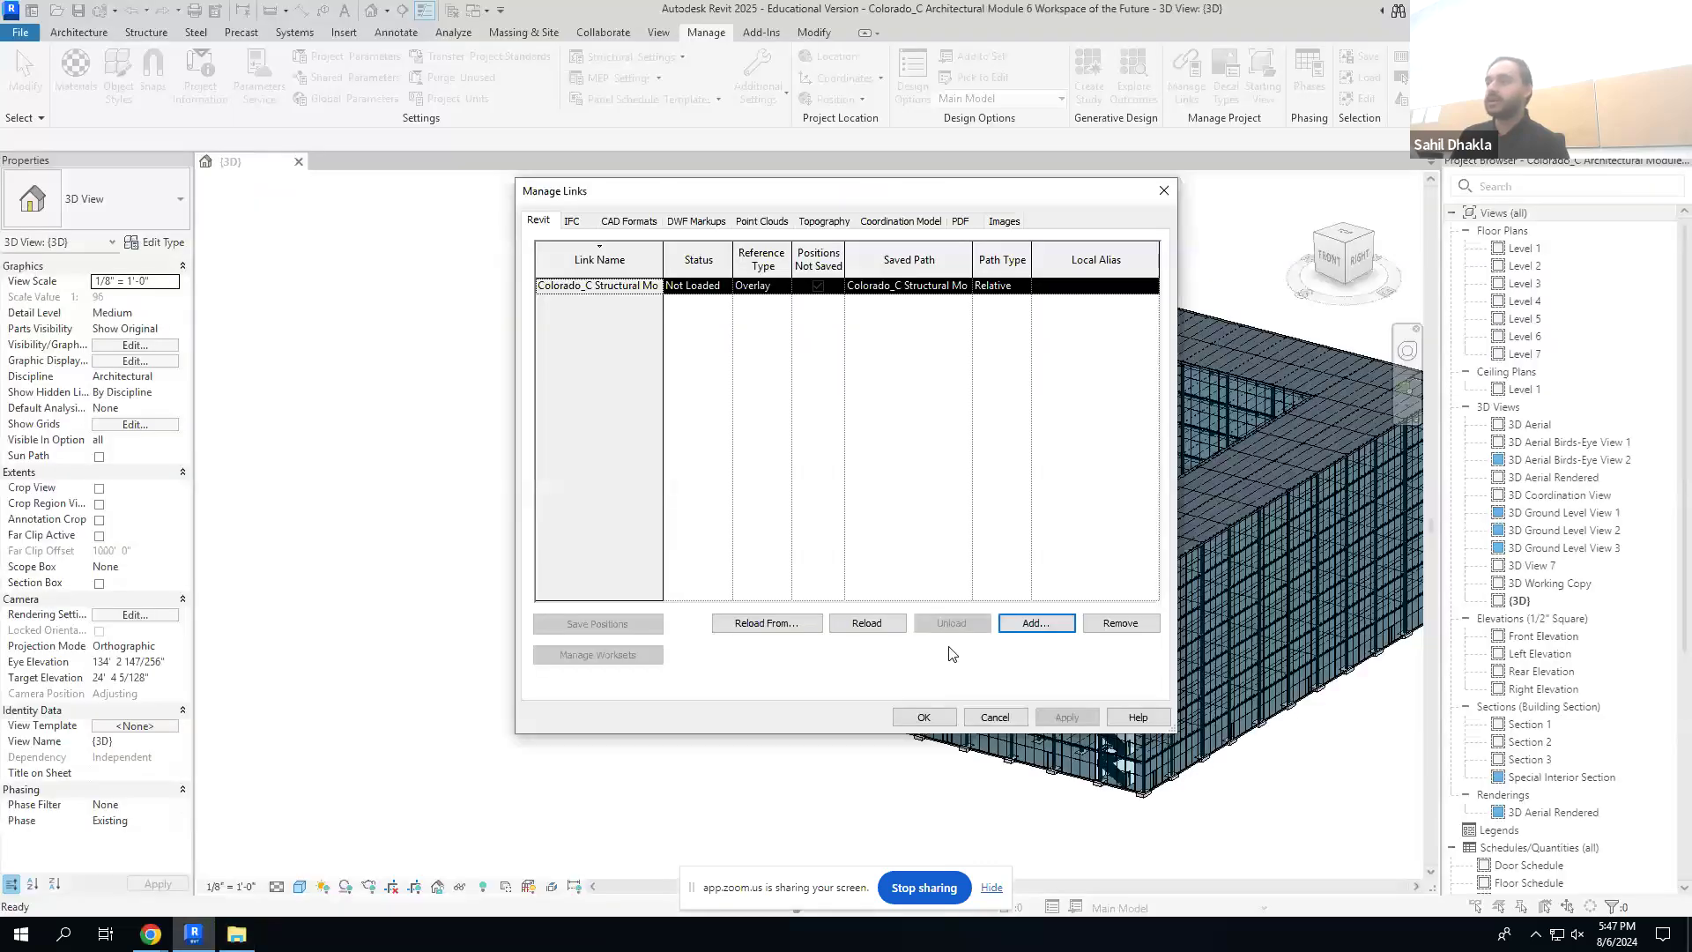
click(917, 719)
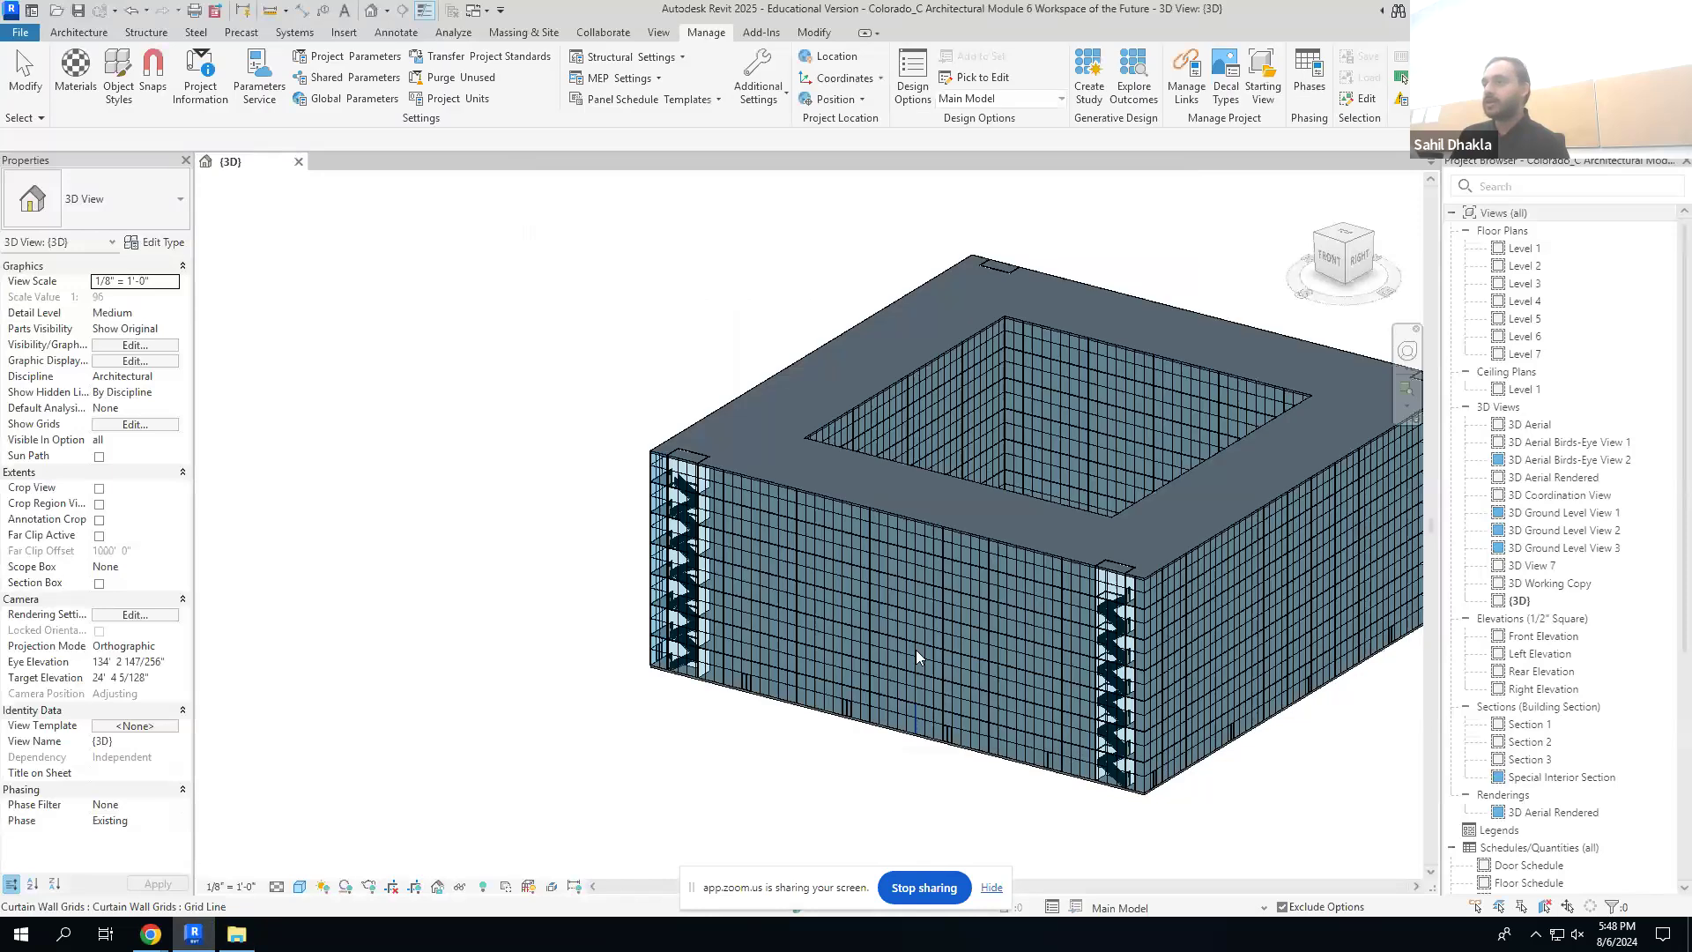
shift+middle_drag(911, 478, 850, 559)
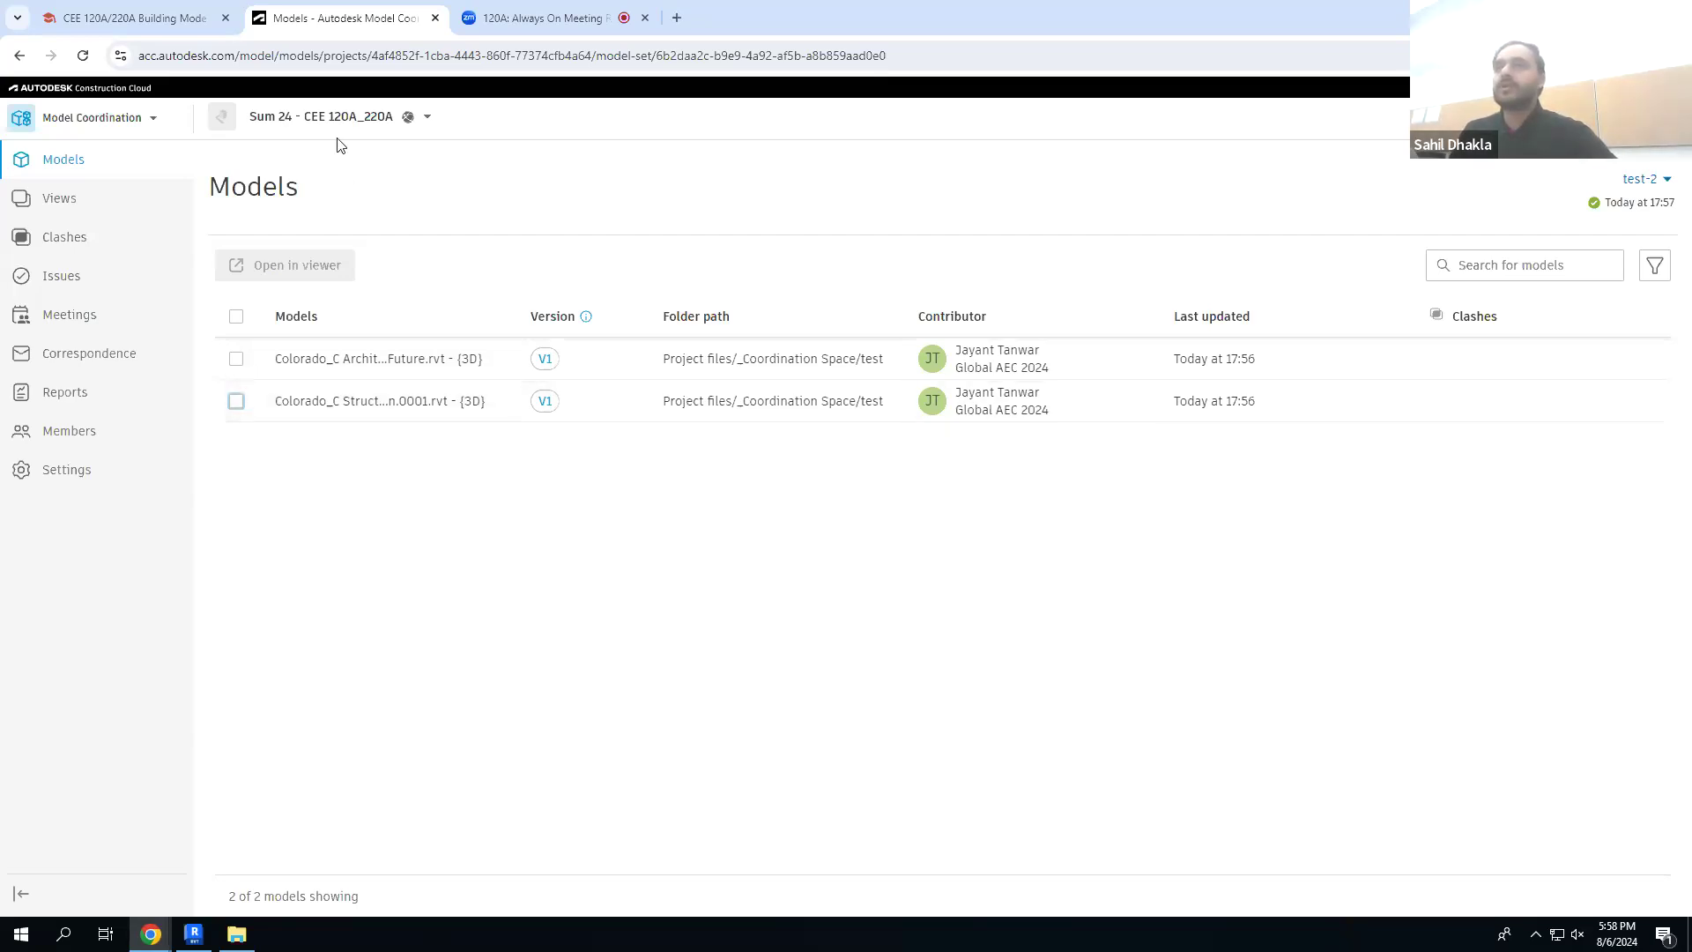
- In Autodesk Model Coordination, open the architectural and structural {3D} models together in the viewer
click(235, 359)
click(237, 402)
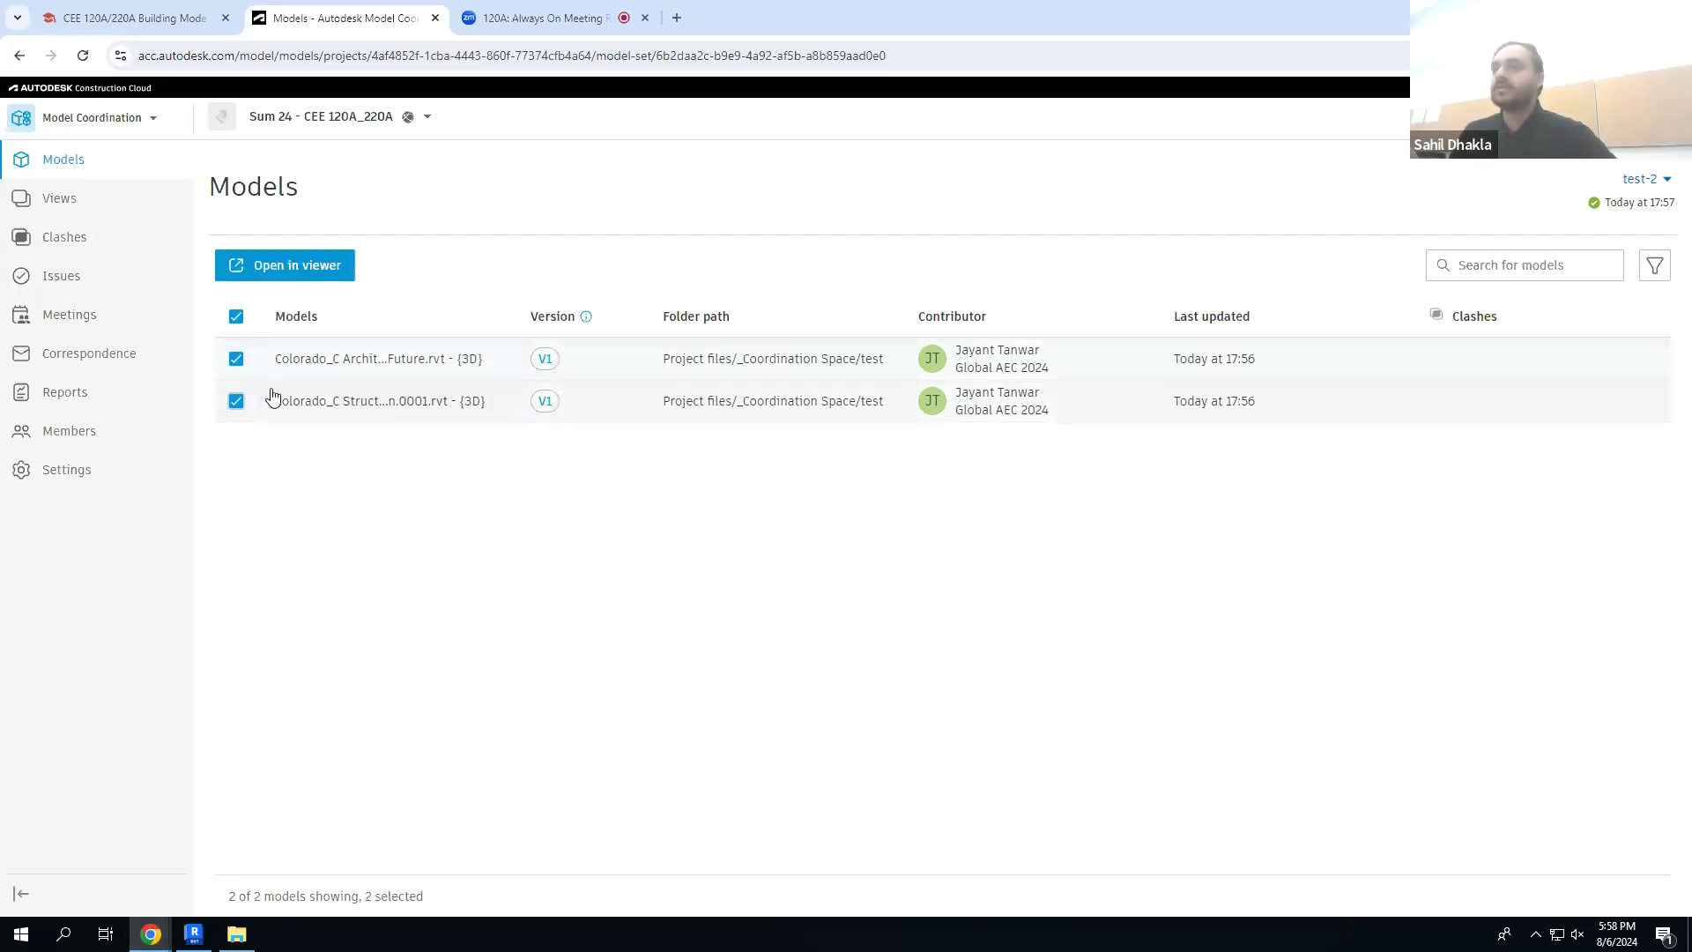
click(265, 269)
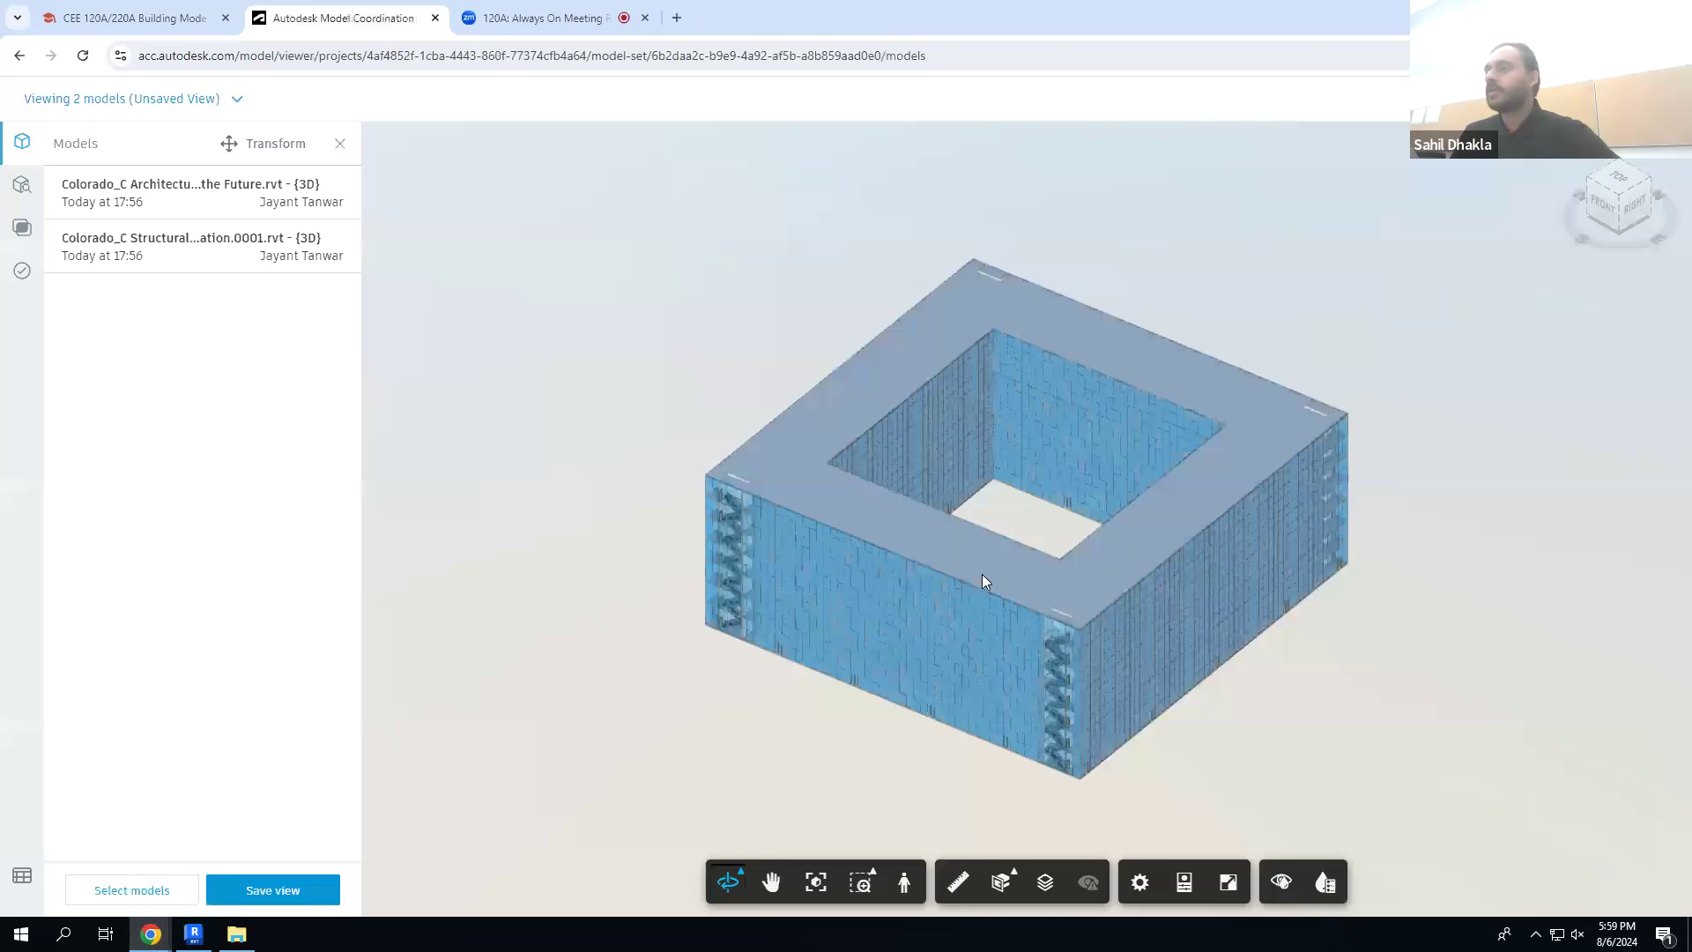
- Examine the combined models around the courtyard, roof and facades to check how the structure aligns with the architecture
scroll(740, 659, up, 2)
drag(733, 657, 842, 595)
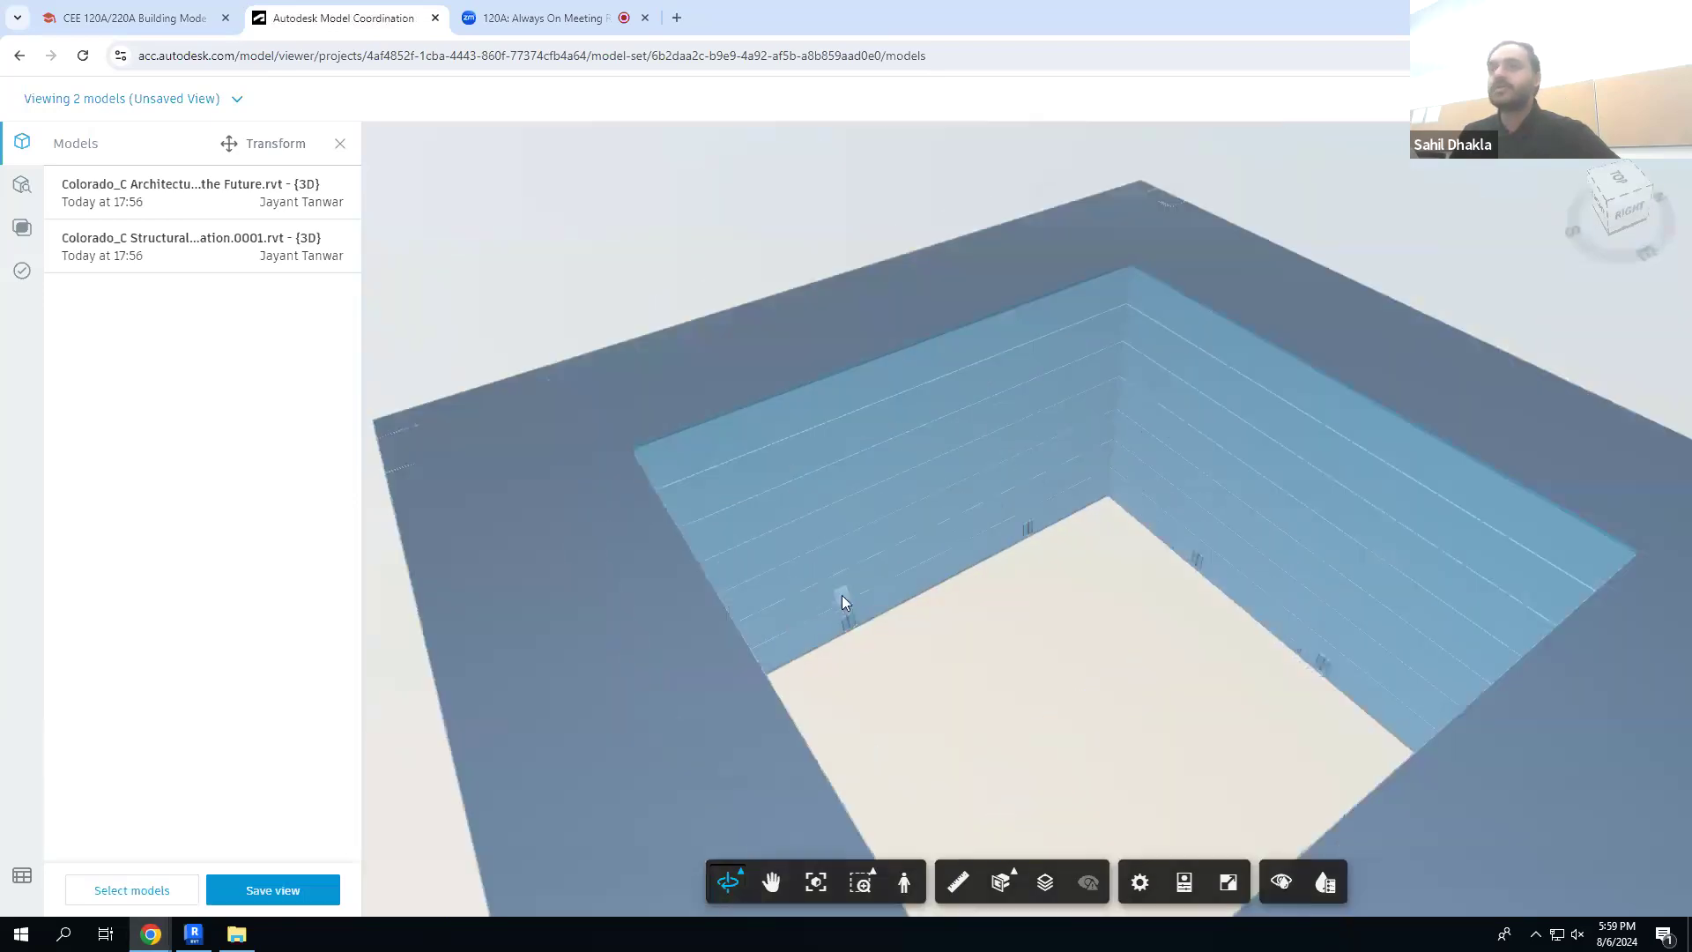
scroll(842, 595, down, 2)
scroll(859, 592, down, 3)
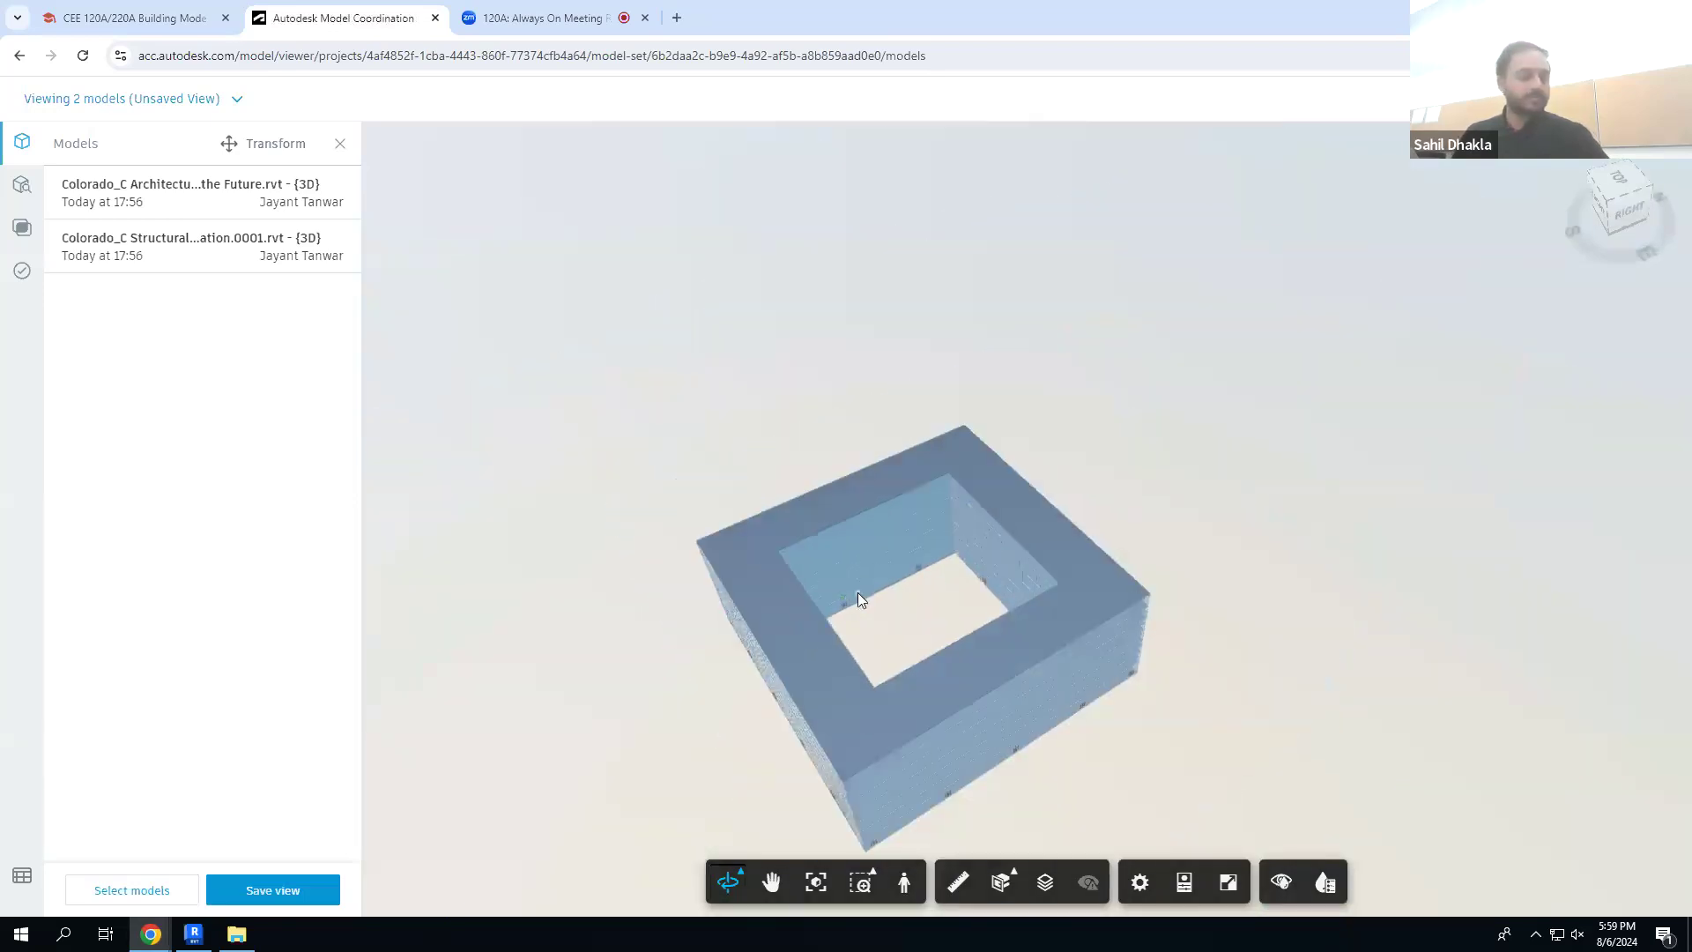
scroll(928, 541, up, 2)
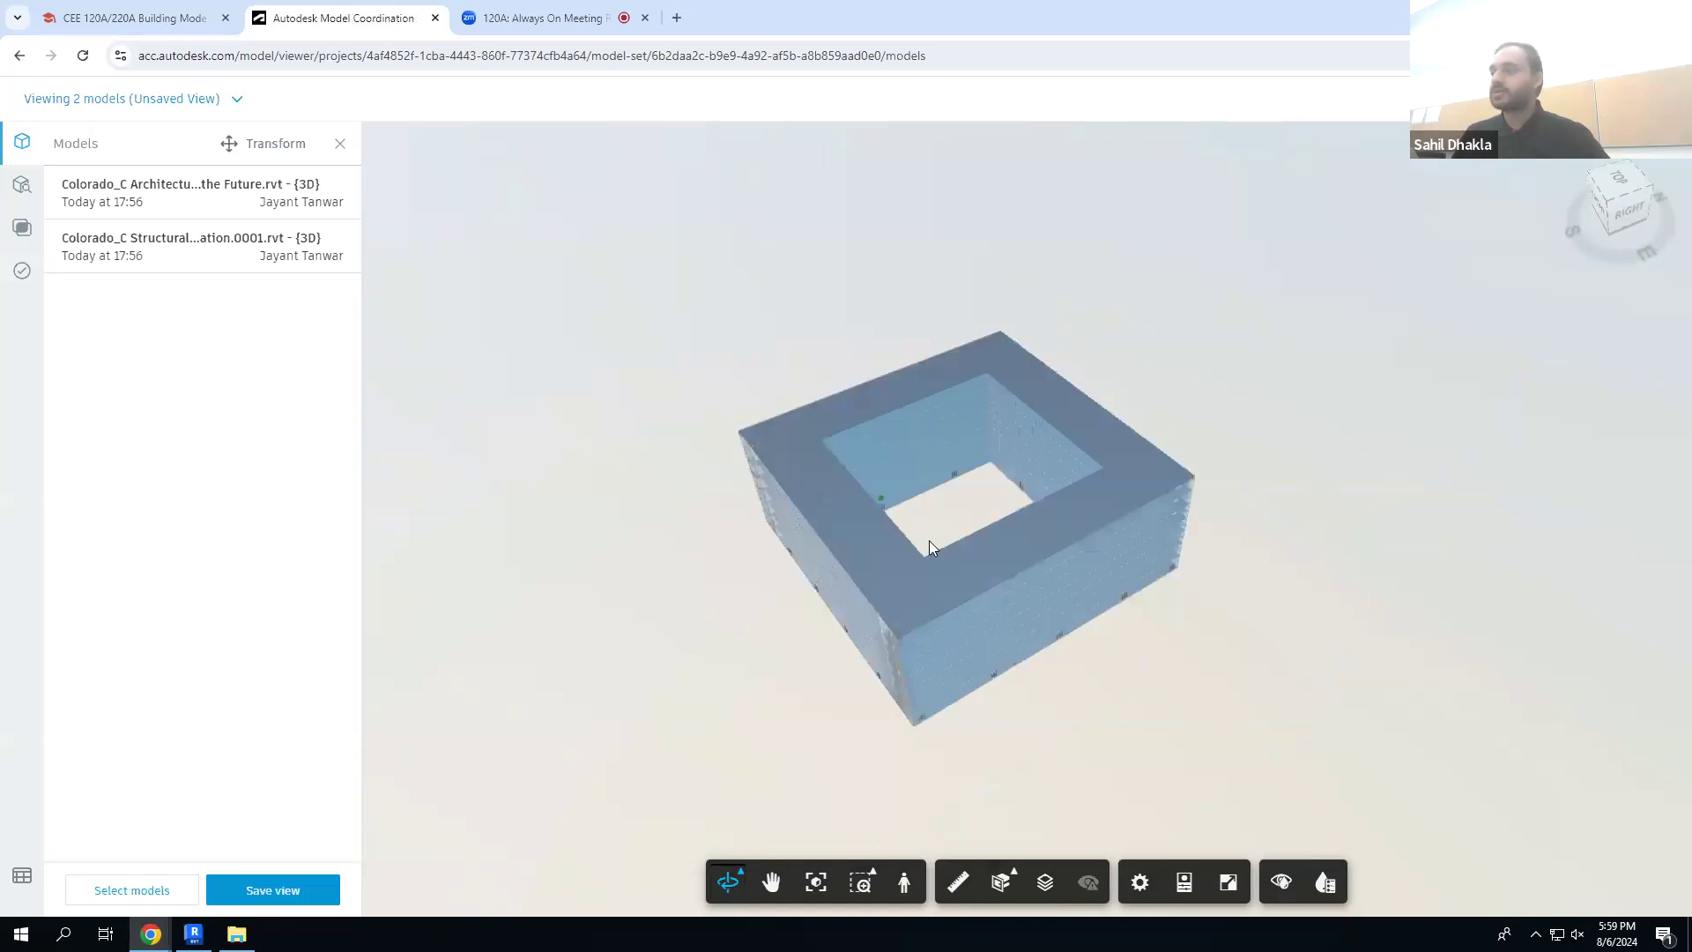
scroll(929, 541, up, 1)
scroll(929, 541, up, 1)
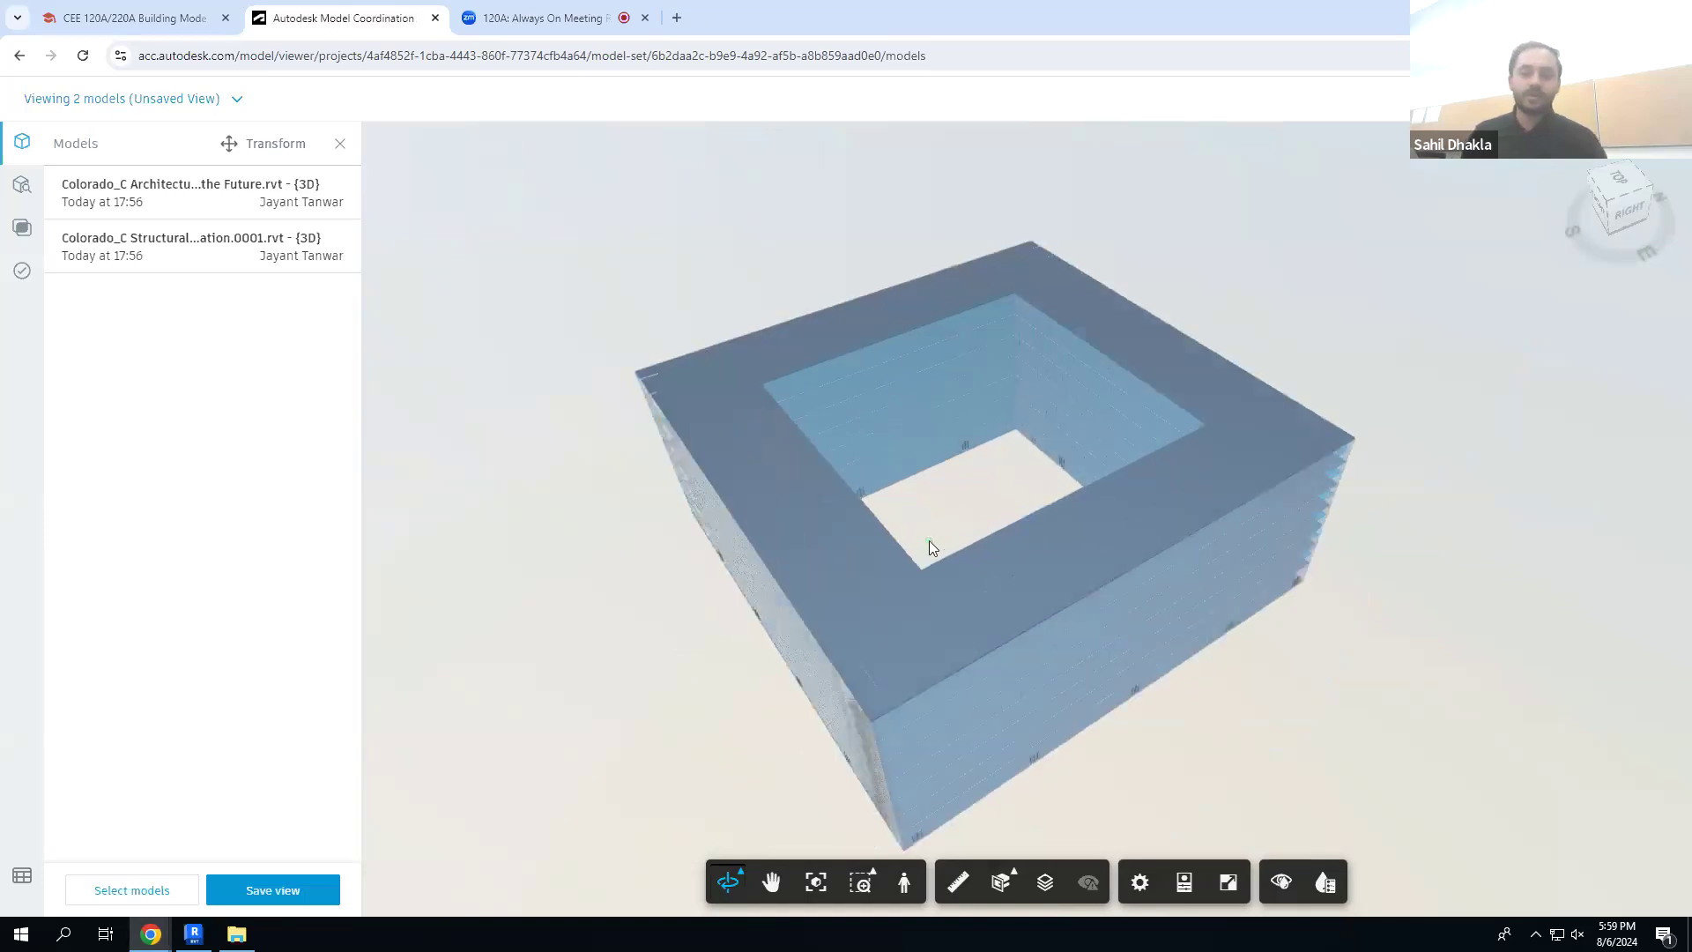